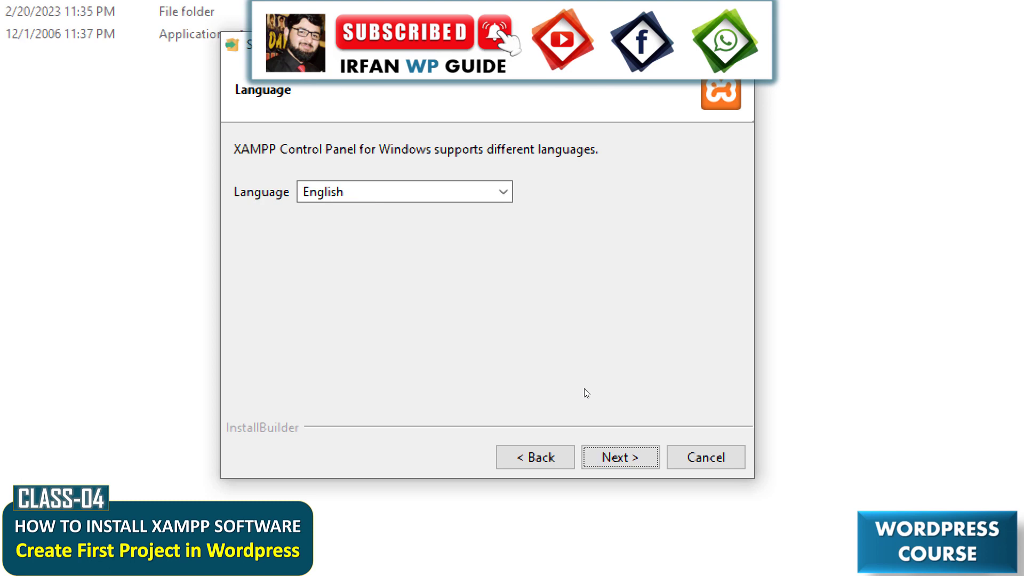
Complete the XAMPP setup with English as the language, finishing with the Control Panel set to start.
key(Return)
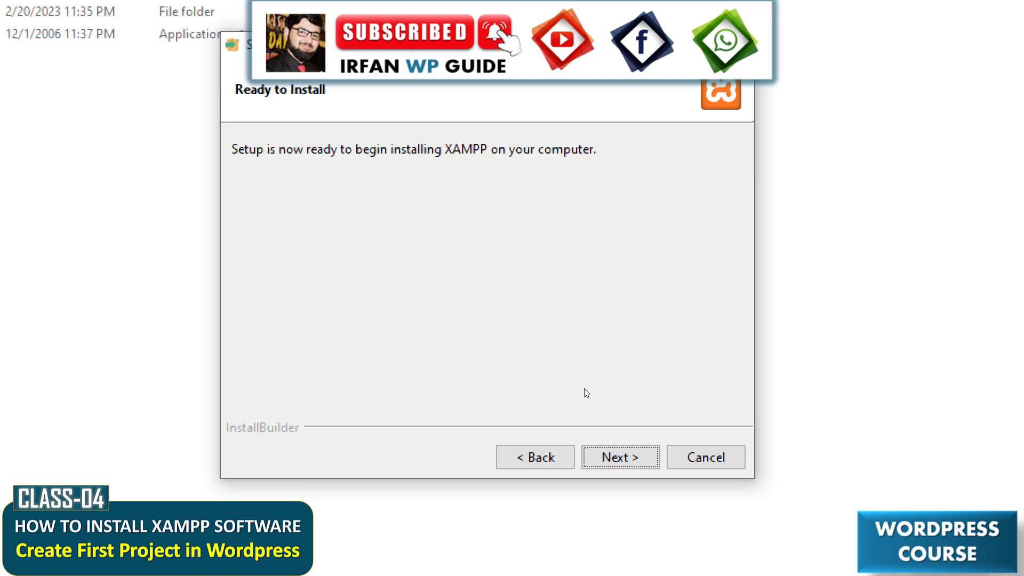
key(Return)
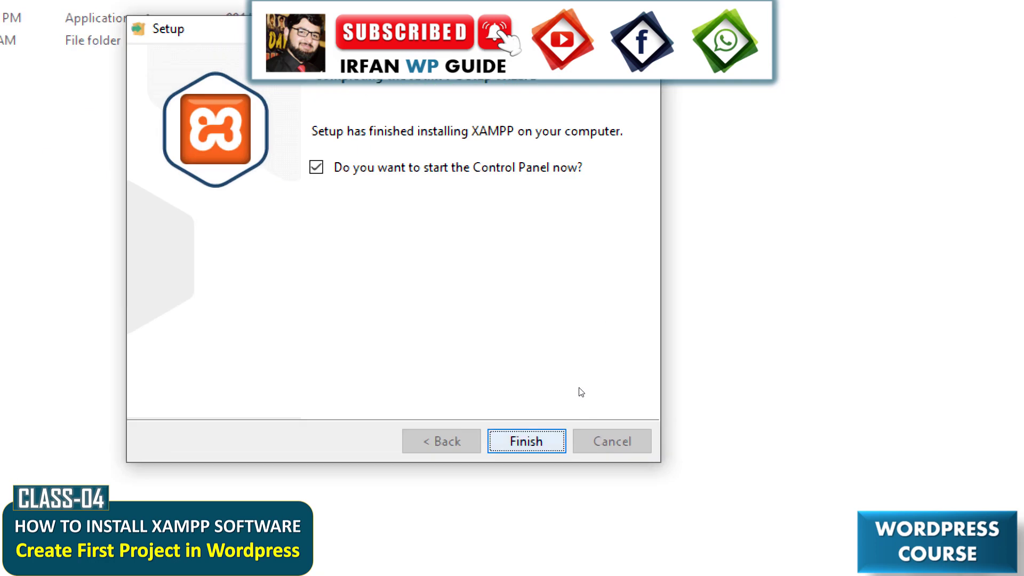
click(526, 441)
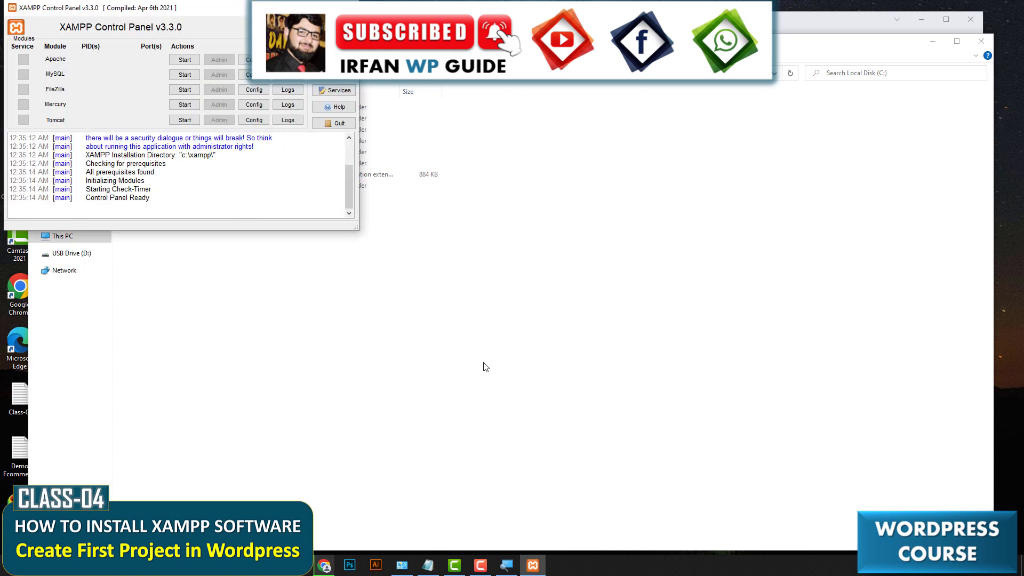
Close the XAMPP Control Panel and File Explorer, and minimize the browser window.
drag(218, 15, 522, 227)
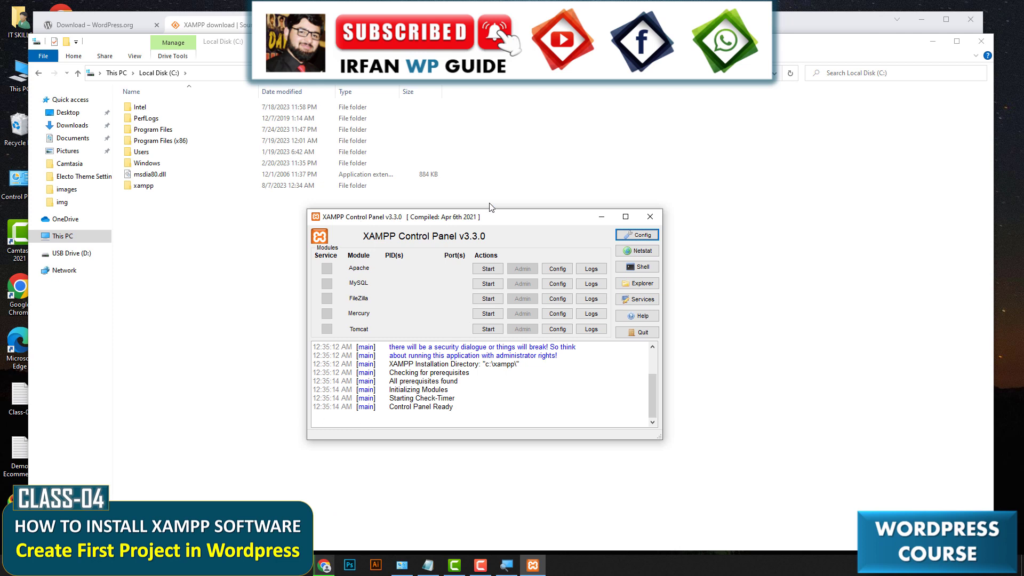
click(650, 219)
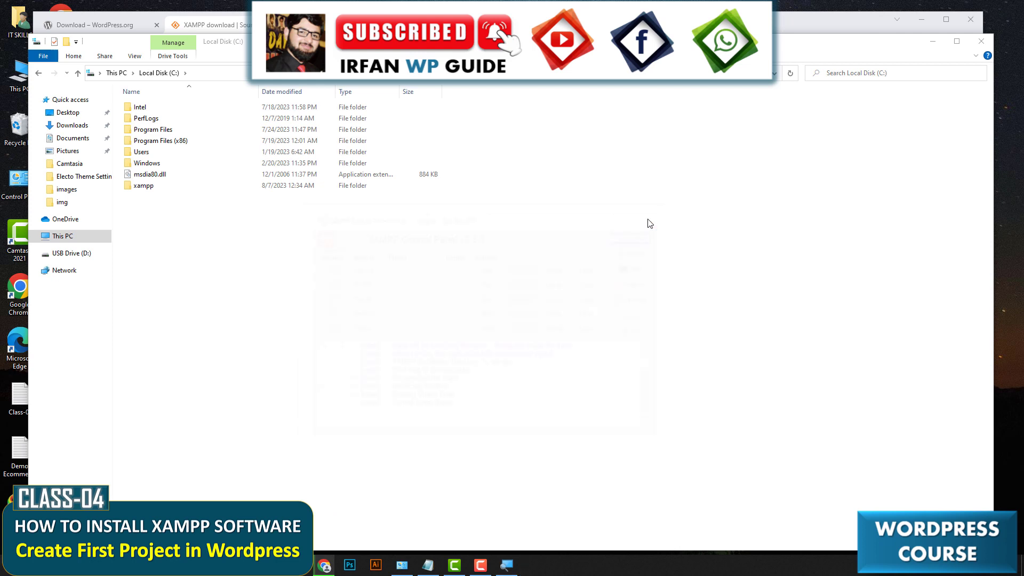
click(981, 41)
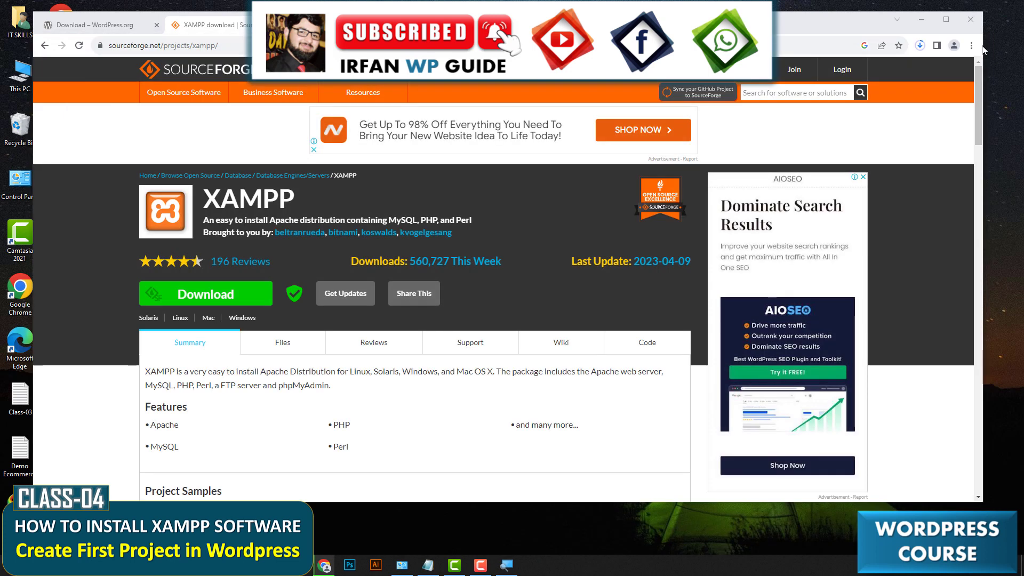
click(921, 20)
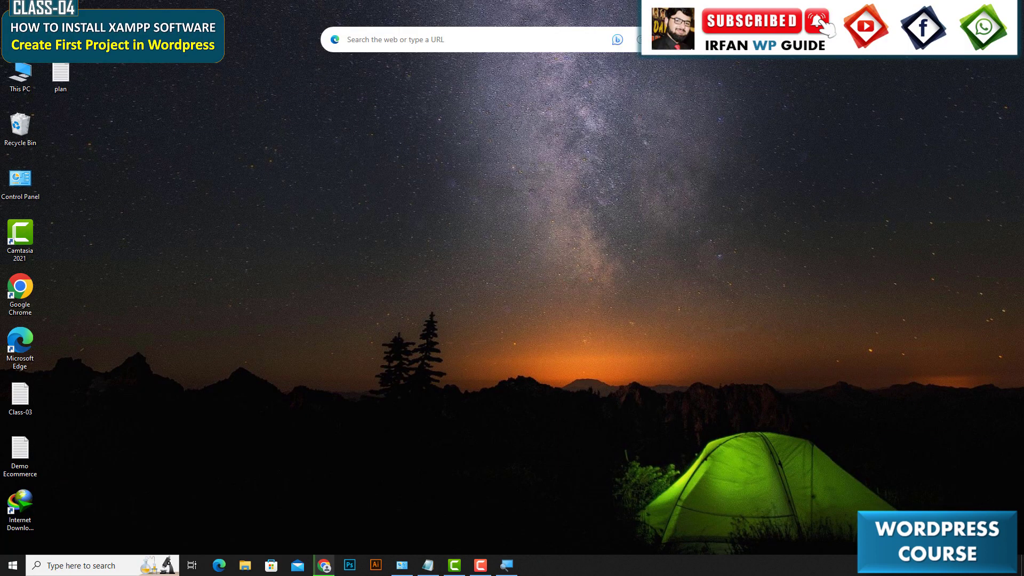
Open This PC in File Explorer and launch XAMPP Control Panel as administrator from a search for xam.
key(super+e)
click(62, 236)
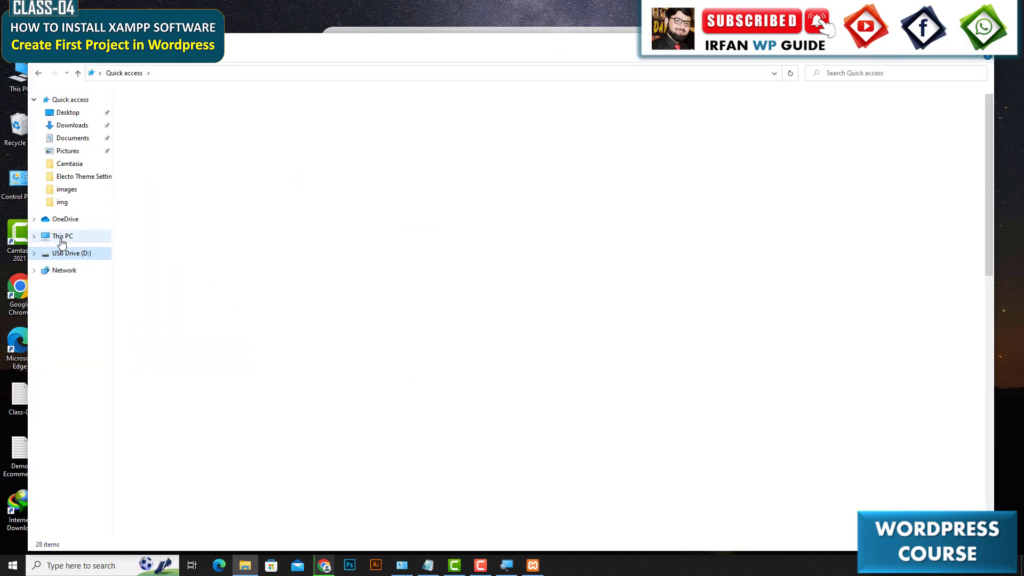
click(85, 572)
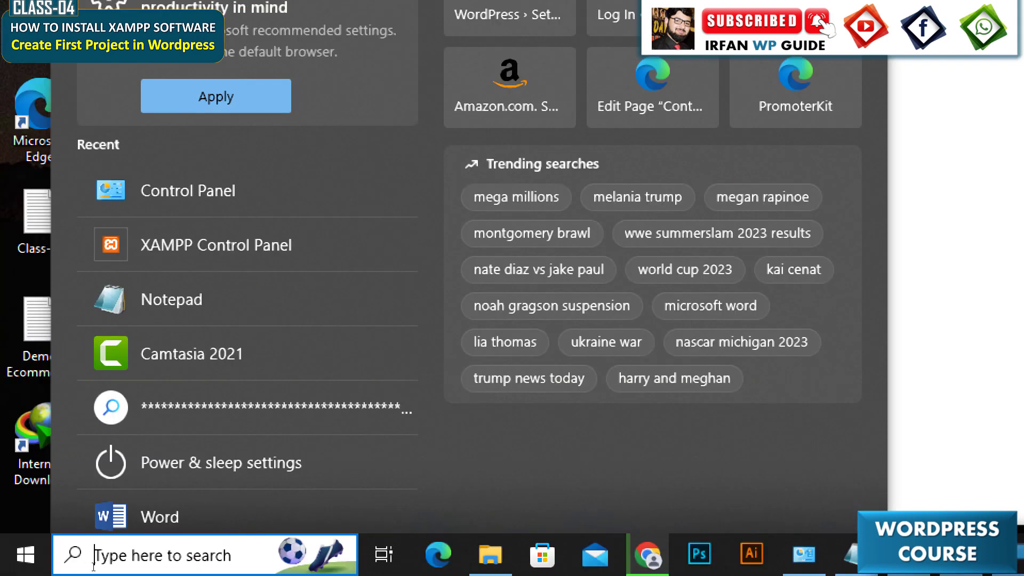
text(xam)
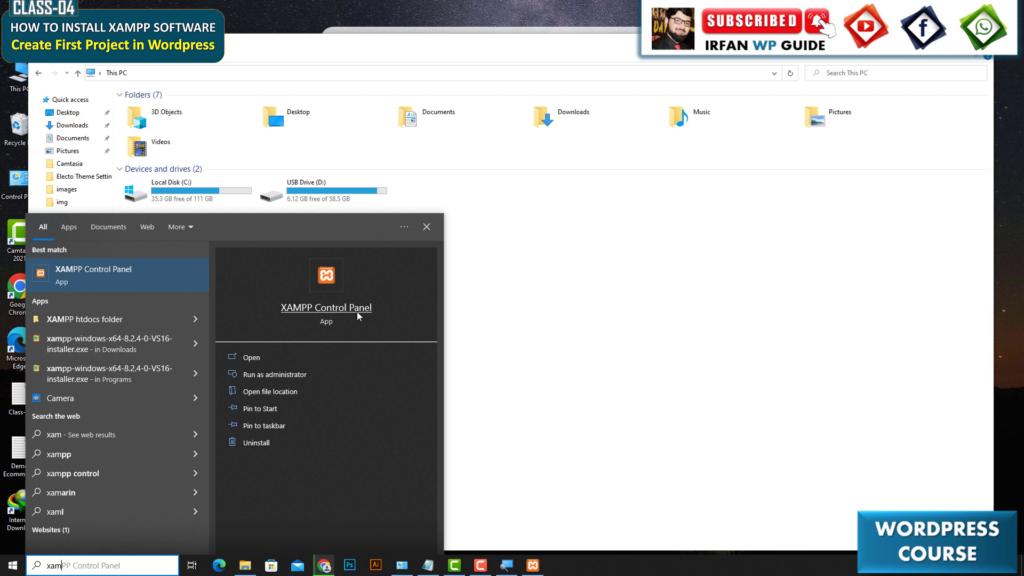
click(264, 373)
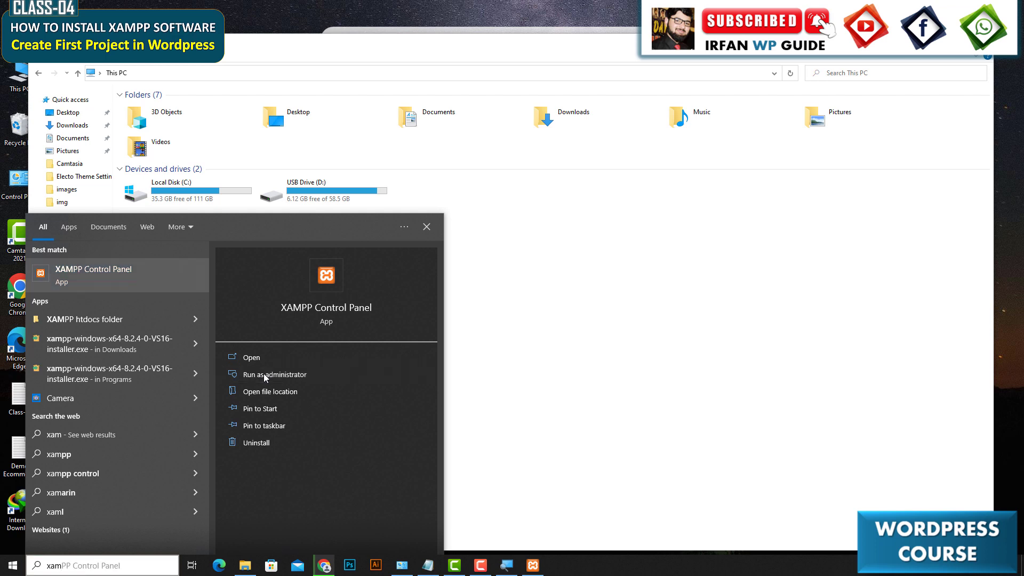
click(528, 362)
Start the Apache and MySQL modules in the XAMPP Control Panel.
drag(235, 9, 520, 164)
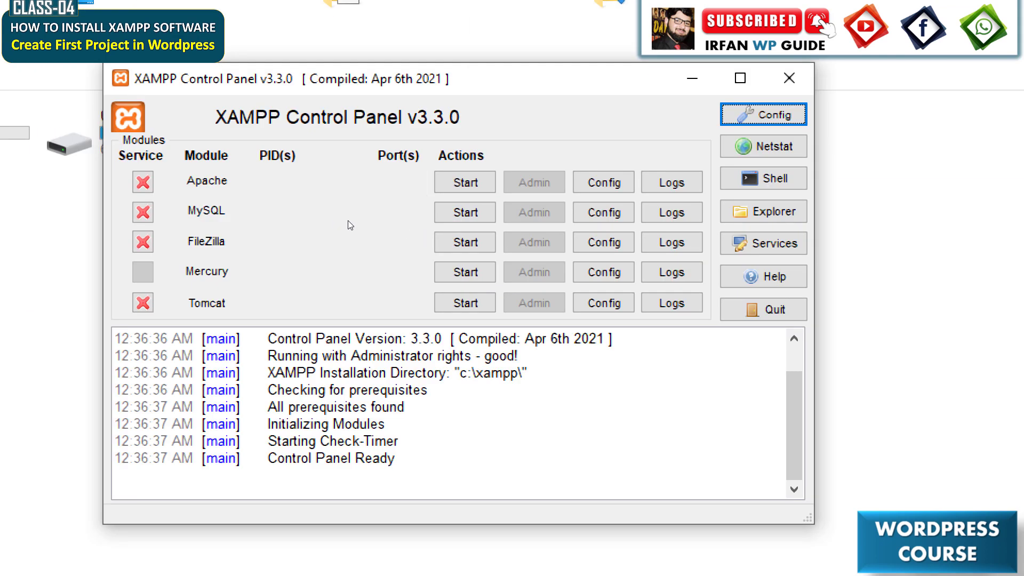
key(Tab)
key(space)
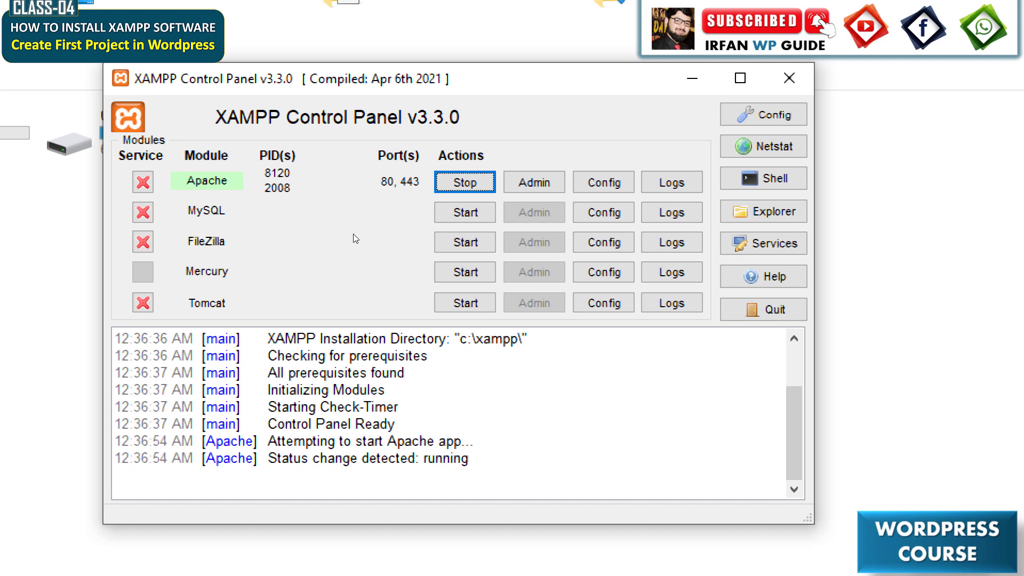
click(461, 222)
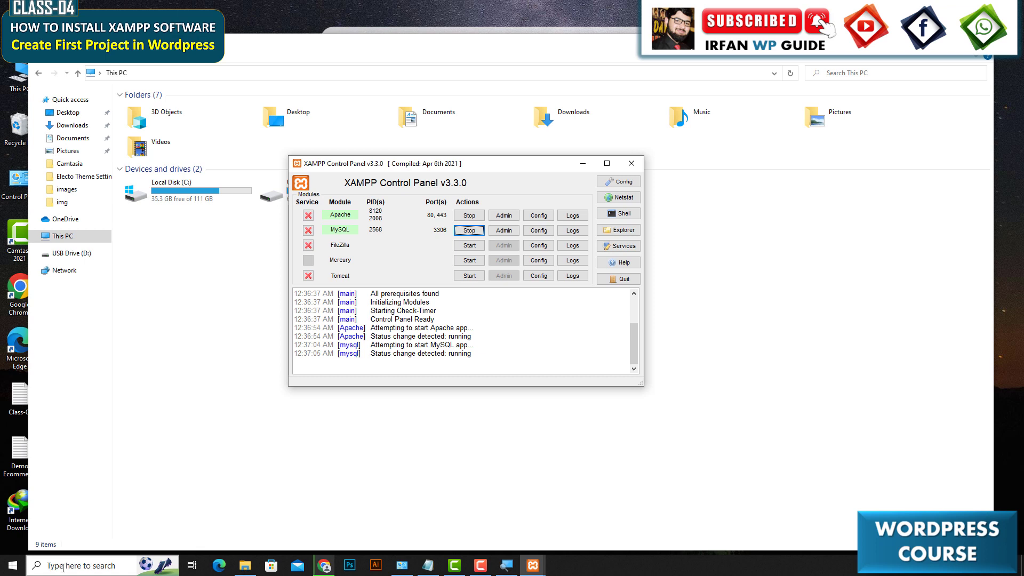
Minimize the XAMPP Control Panel to bring the Notepad notes forward.
click(63, 567)
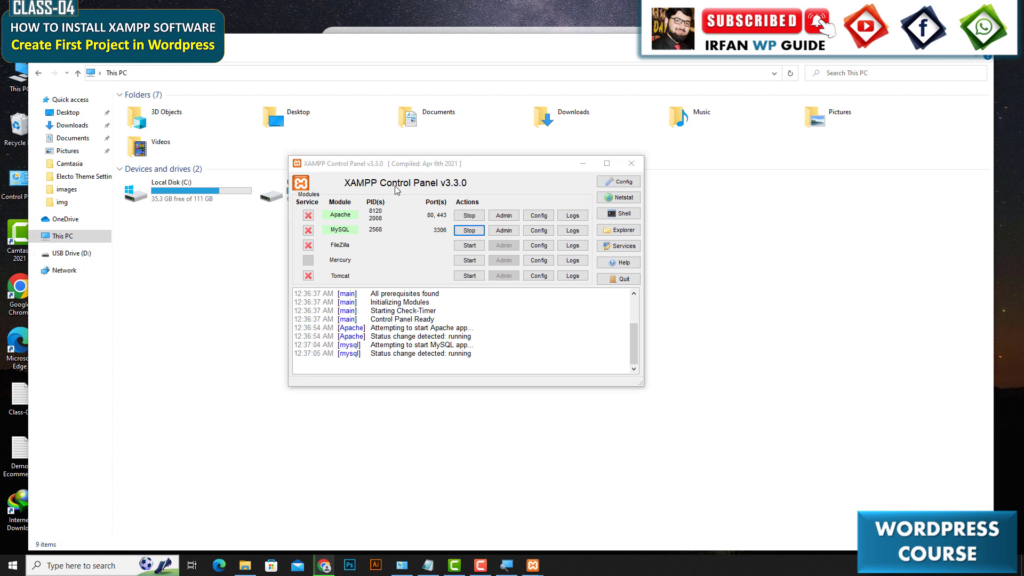
click(389, 169)
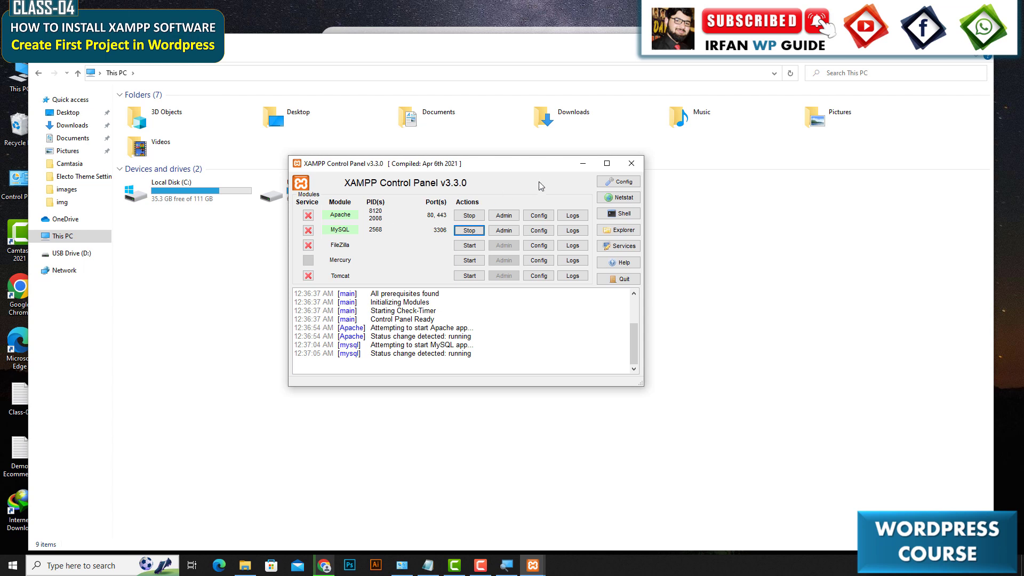
click(583, 164)
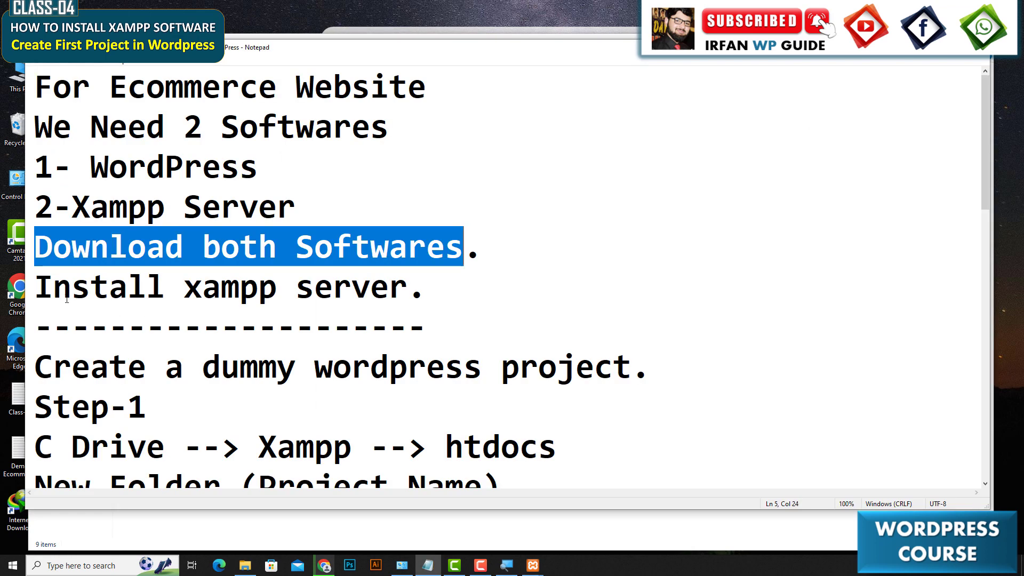
Highlight the lines 'Install xampp server.' and 'dummy wordpress project' in the Notepad notes.
drag(36, 289, 428, 302)
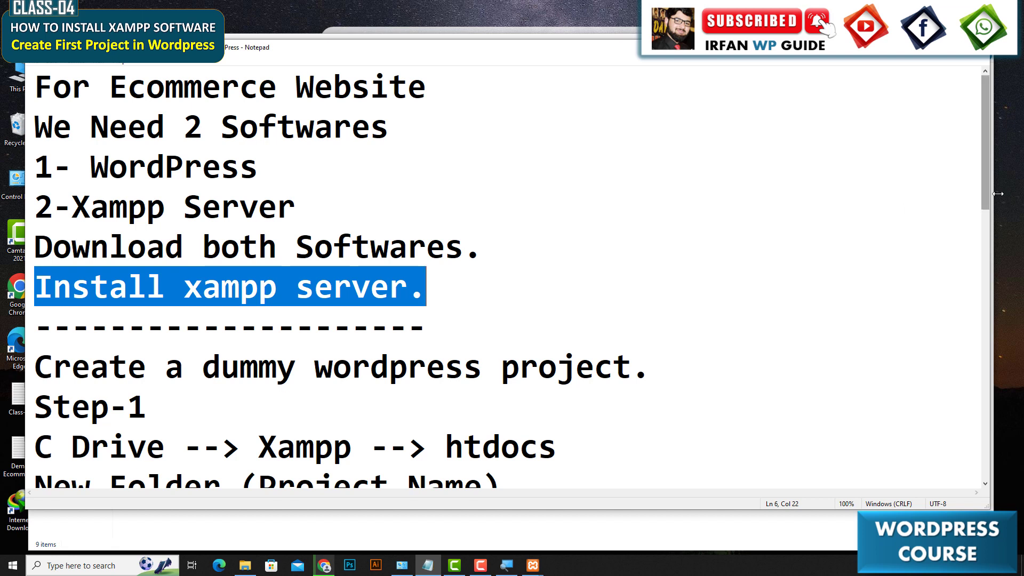
drag(988, 190, 989, 232)
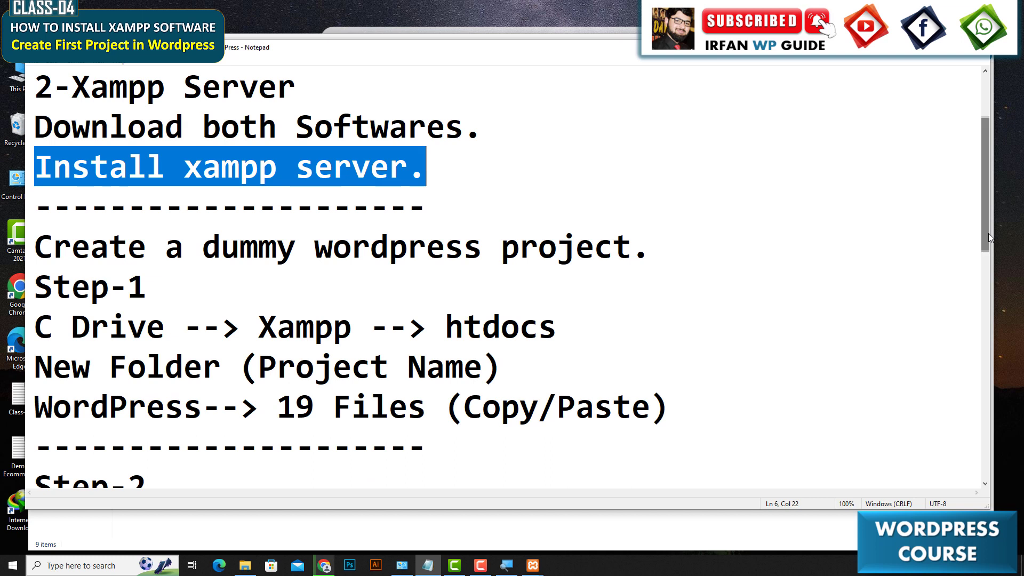
drag(203, 246, 637, 259)
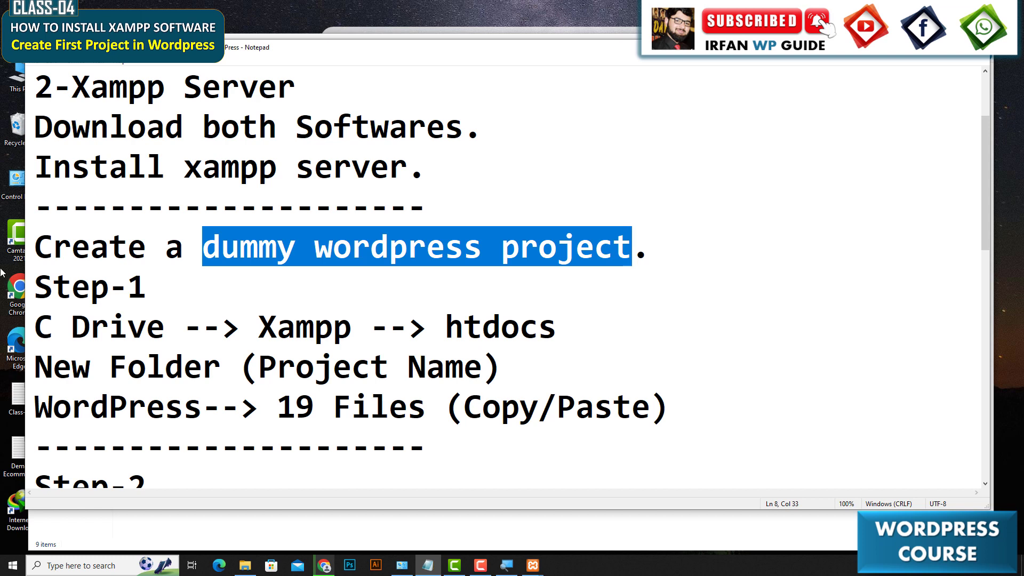
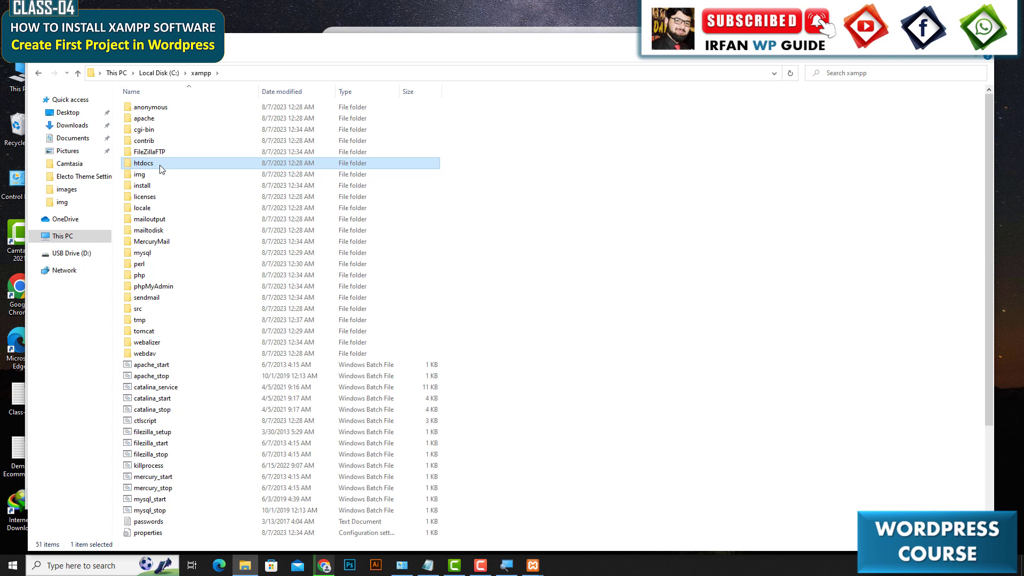
Open the htdocs folder and highlight the 'C Drive --> Xampp --> htdocs' and 'New Folder (Project Name)' lines in the notes.
double_click(161, 165)
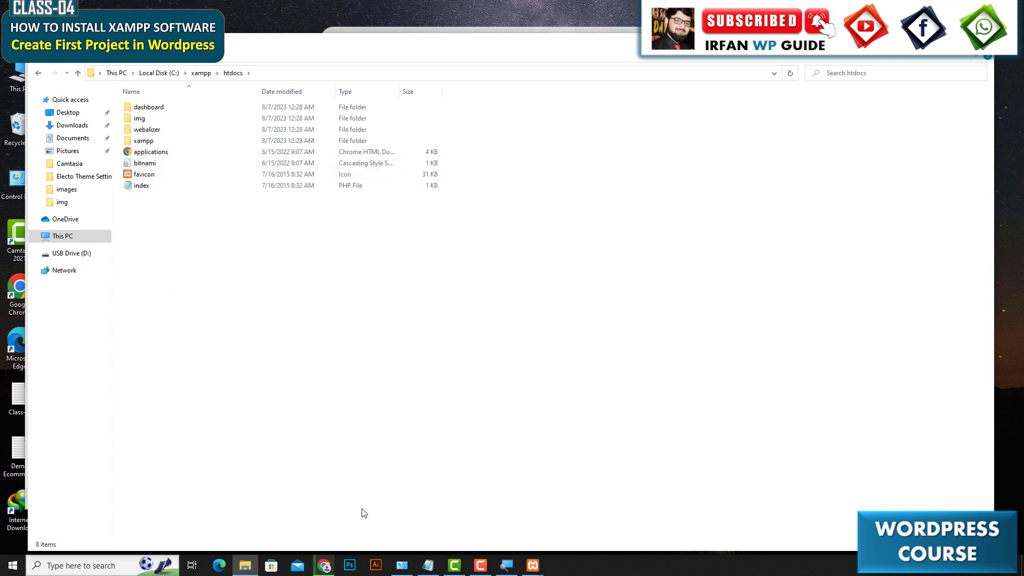
click(427, 564)
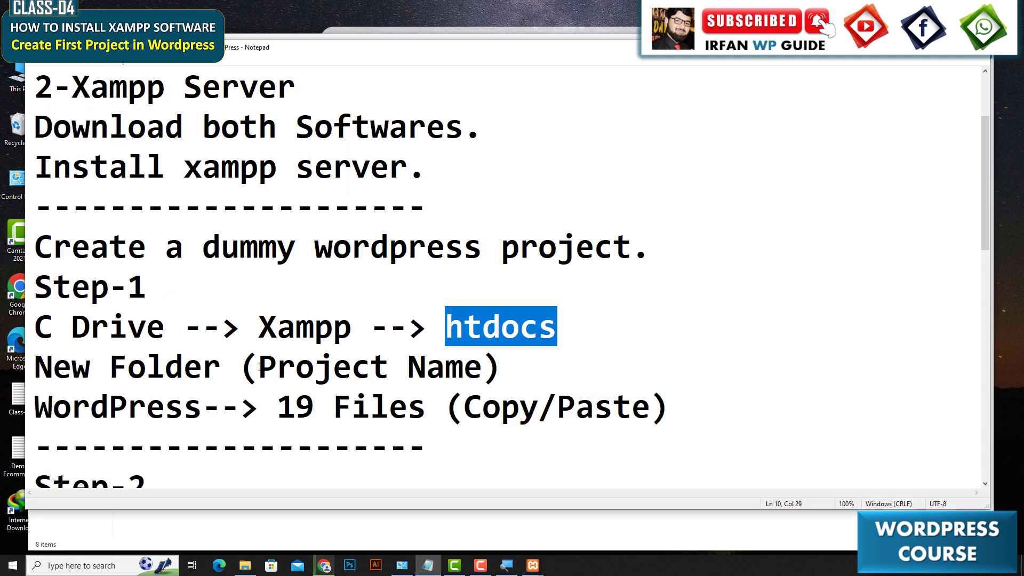
drag(35, 330, 591, 331)
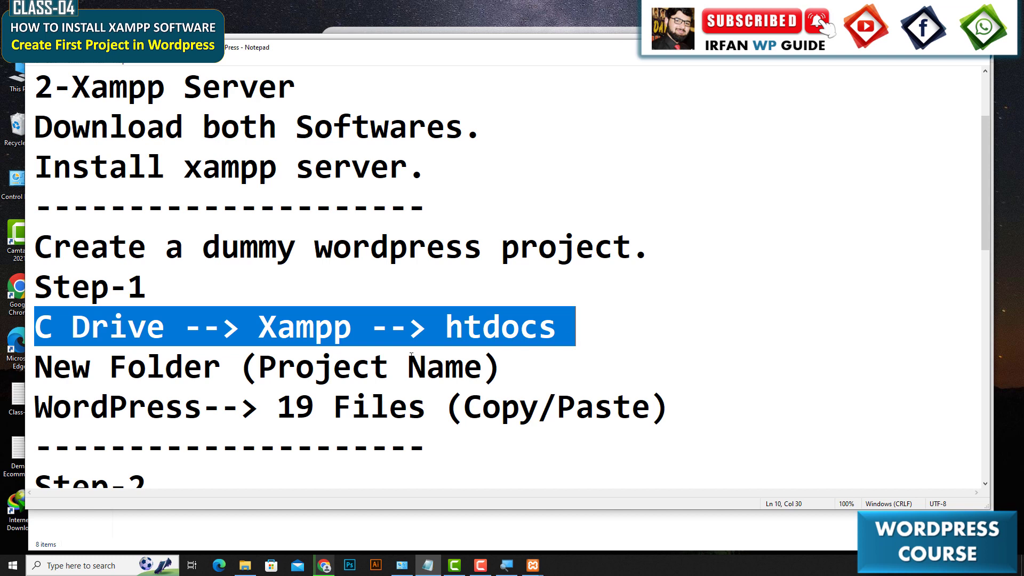
drag(35, 378, 529, 375)
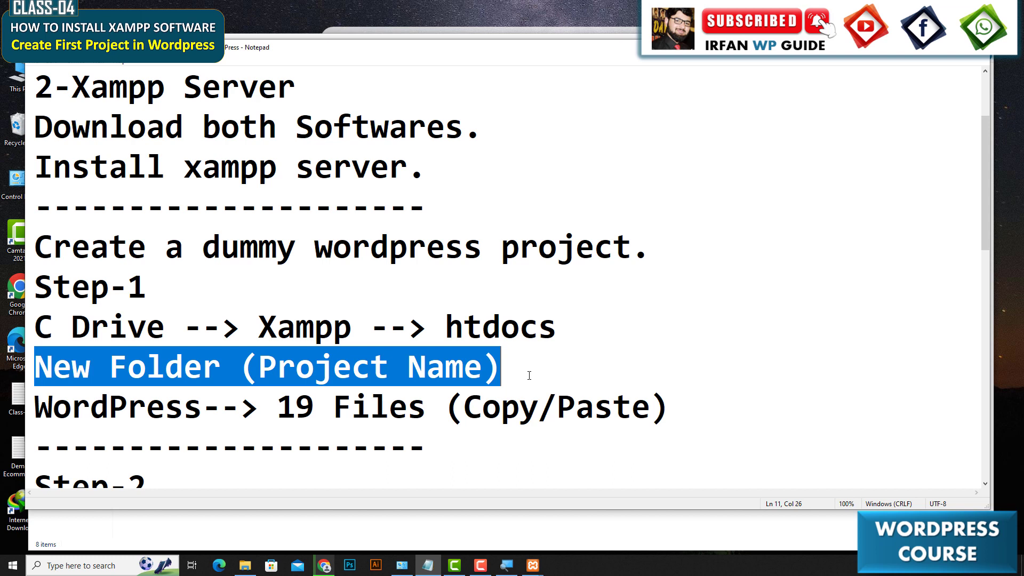
Create a new folder named itskills inside htdocs and open it.
click(244, 566)
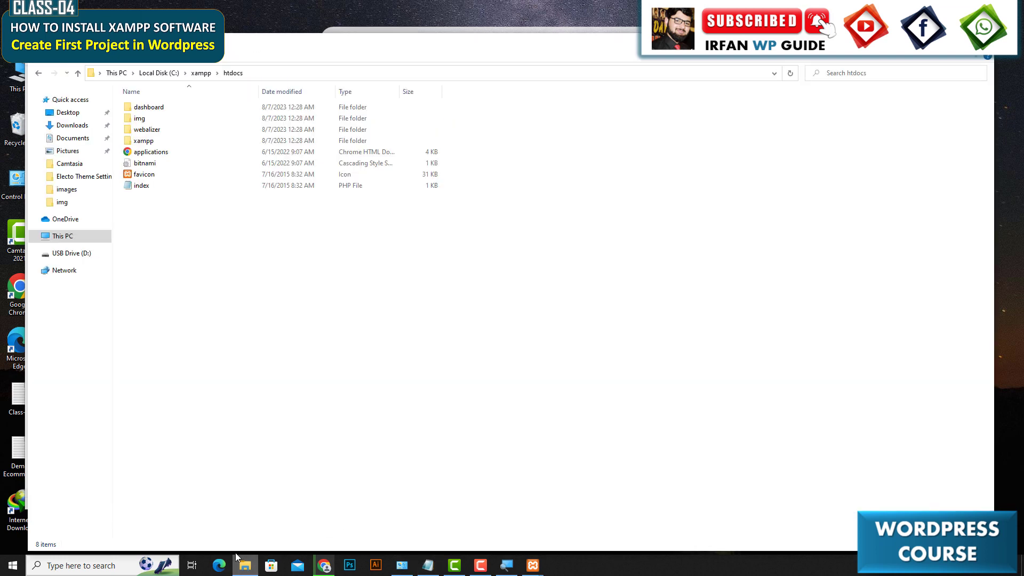
right_click(213, 226)
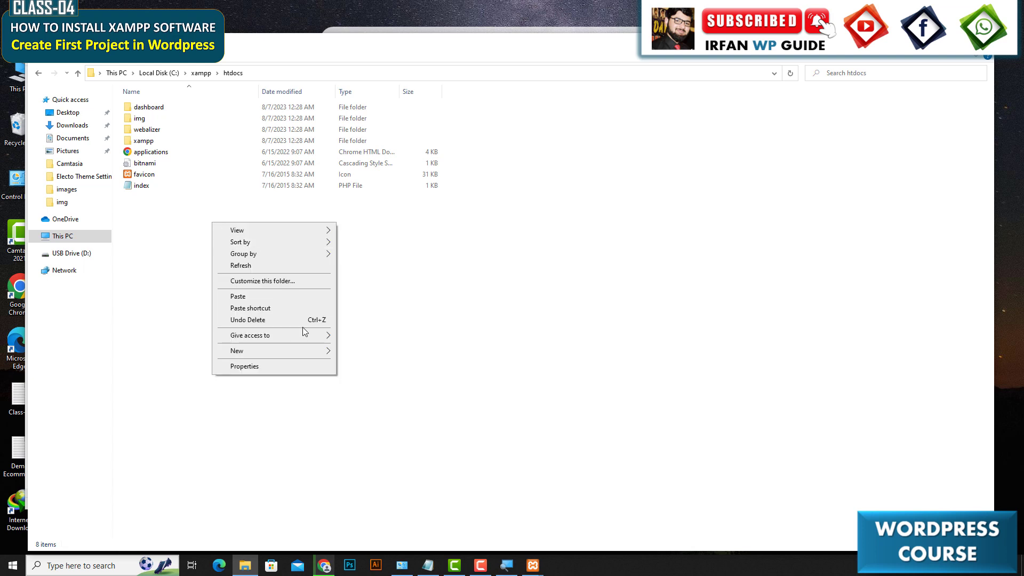
mouse_move(304, 352)
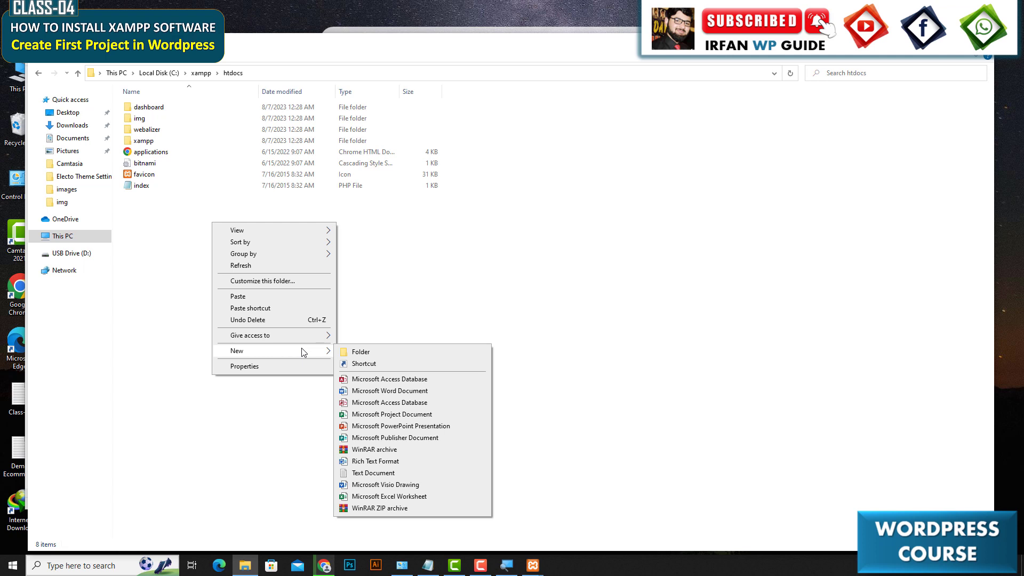
click(356, 352)
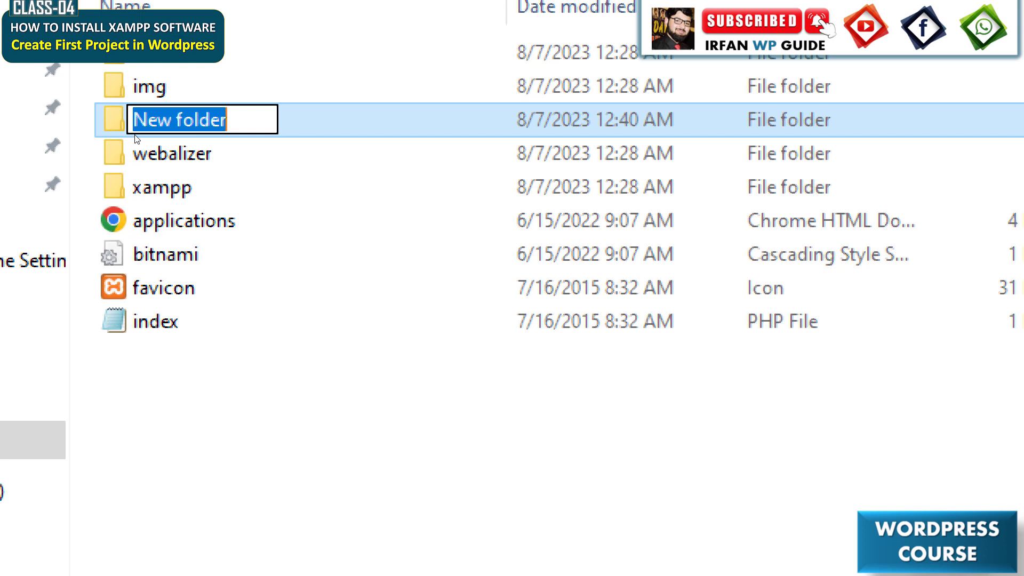
text(itskill)
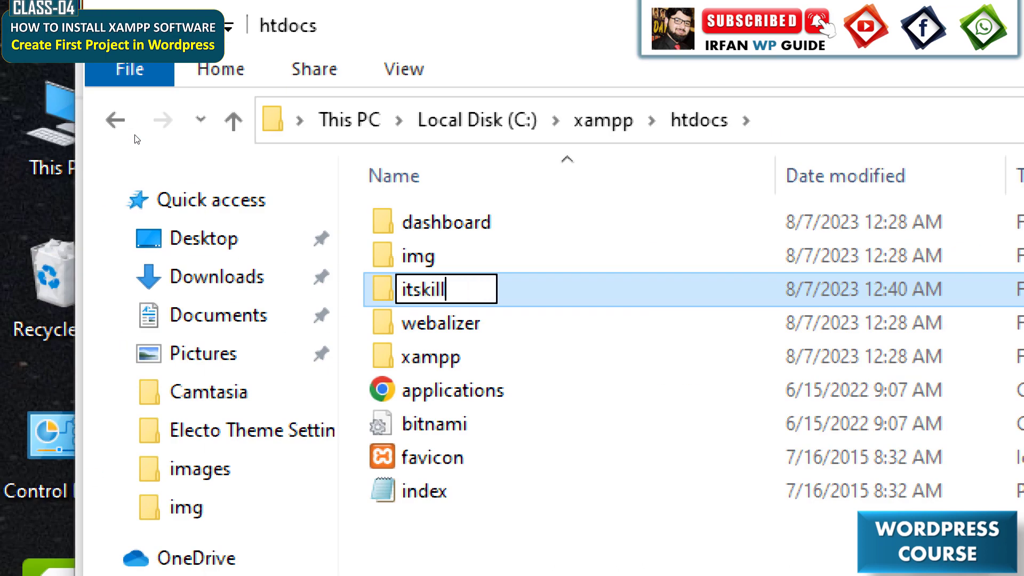
text(s)
key(Return)
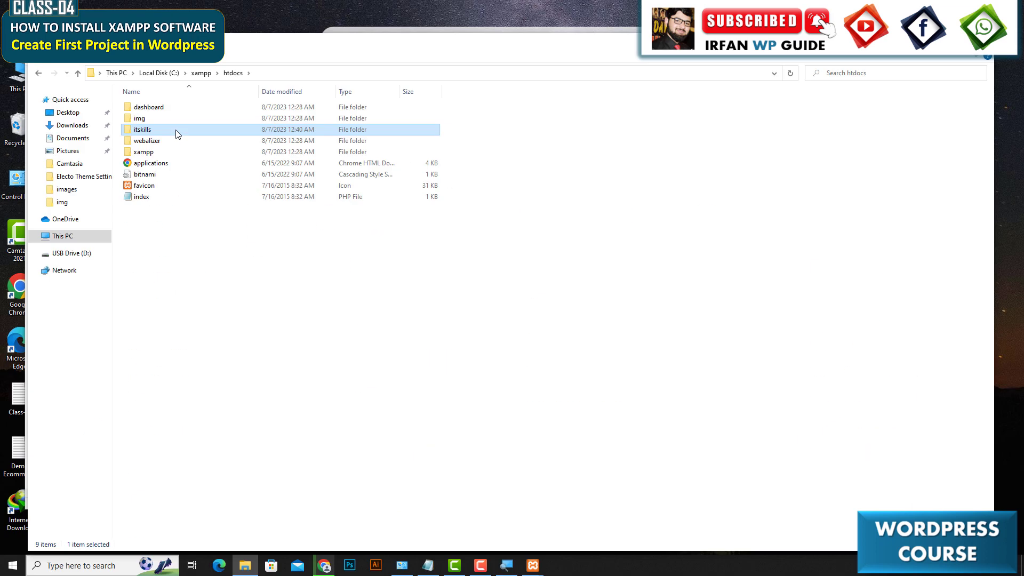
double_click(178, 134)
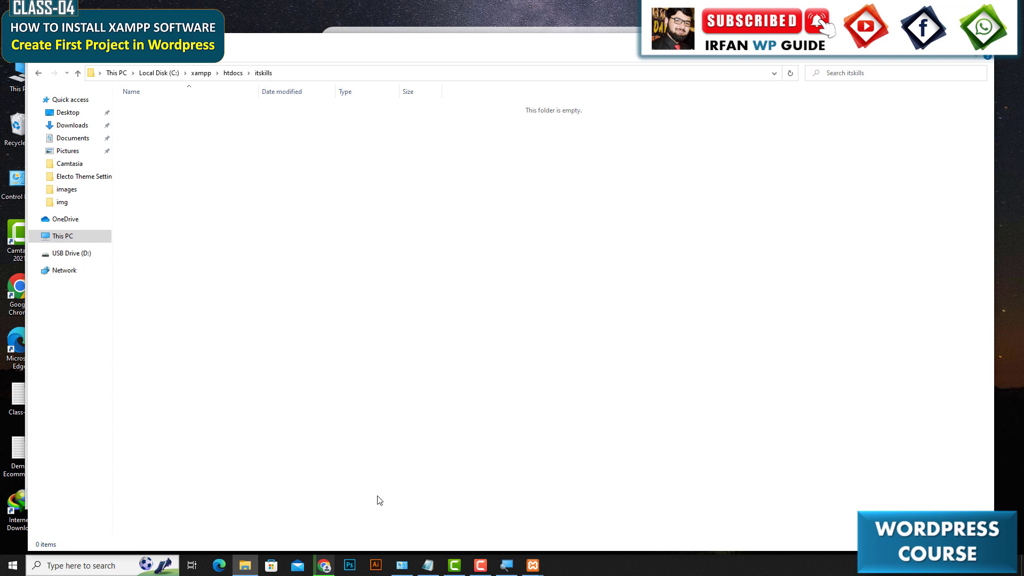
Highlight 'WordPress' and '19 Files' in the notes line about copying WordPress files.
click(427, 565)
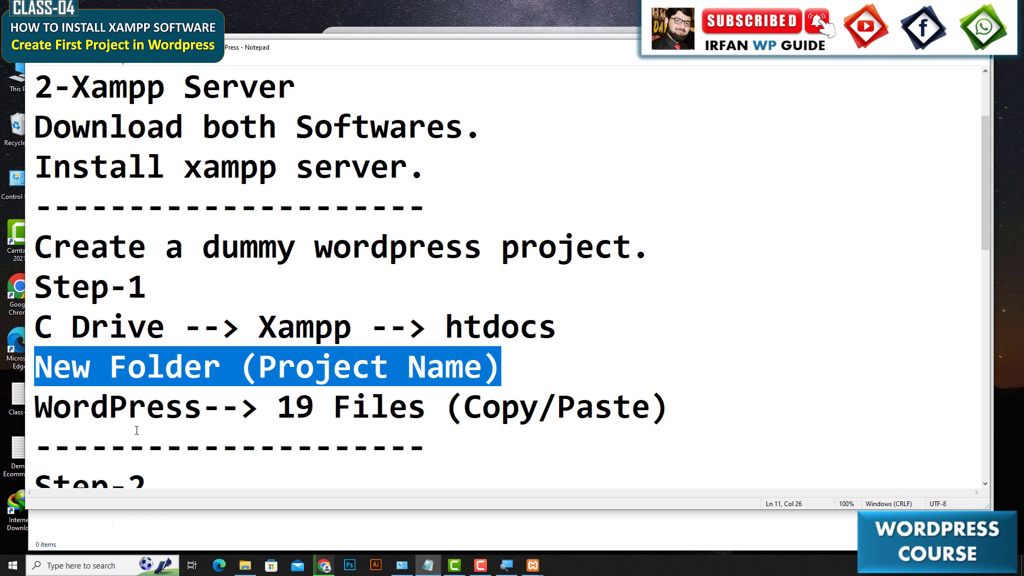
drag(34, 410, 202, 410)
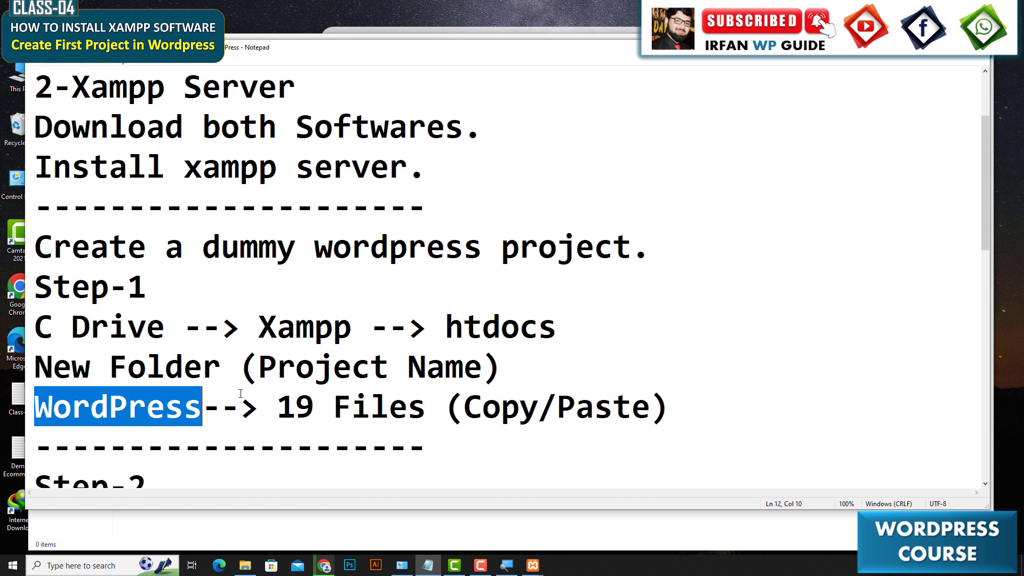
drag(279, 409, 427, 415)
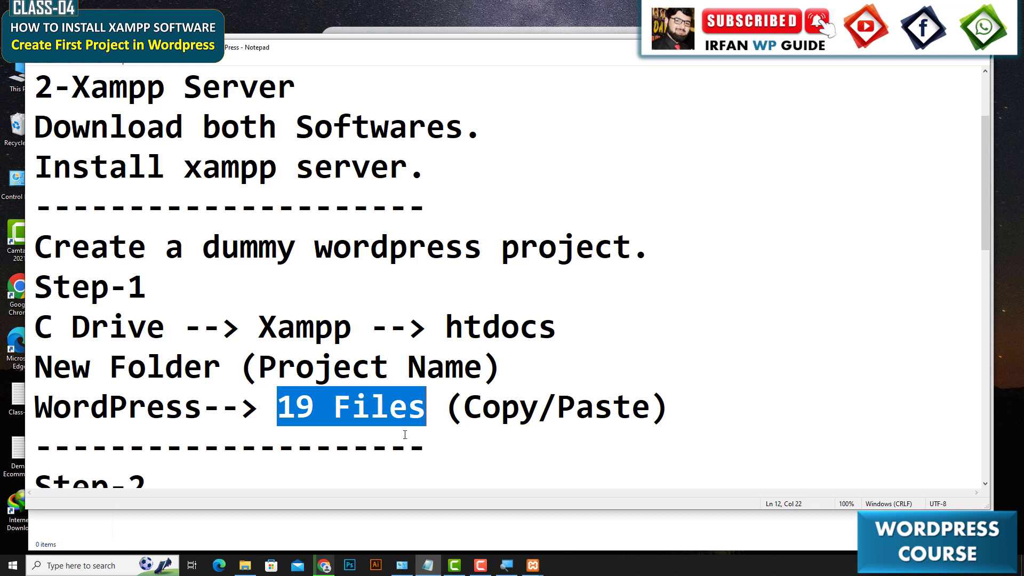
Extract the wordpress-6.2.2 archive in the Downloads folder right there.
click(245, 565)
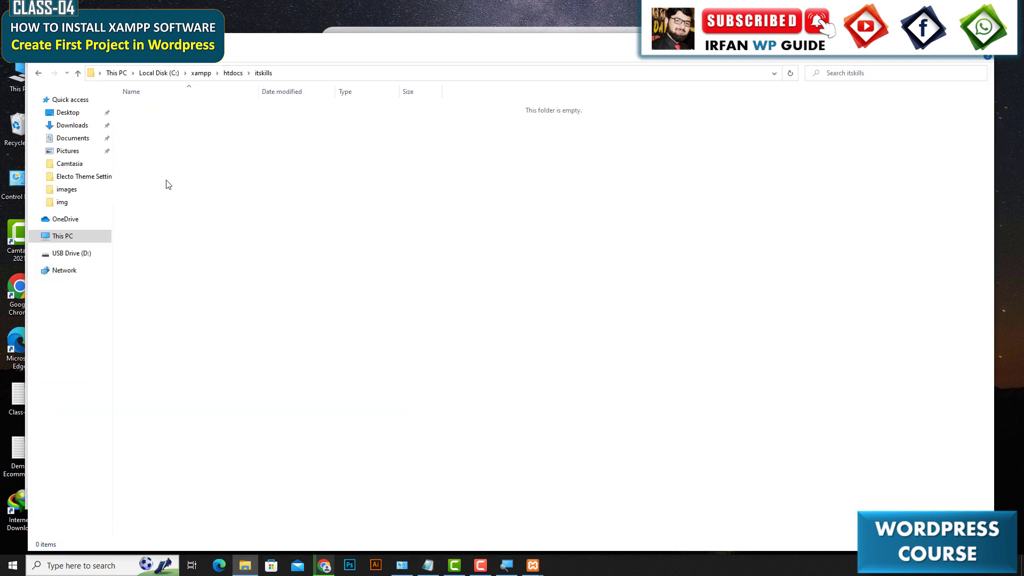
click(63, 127)
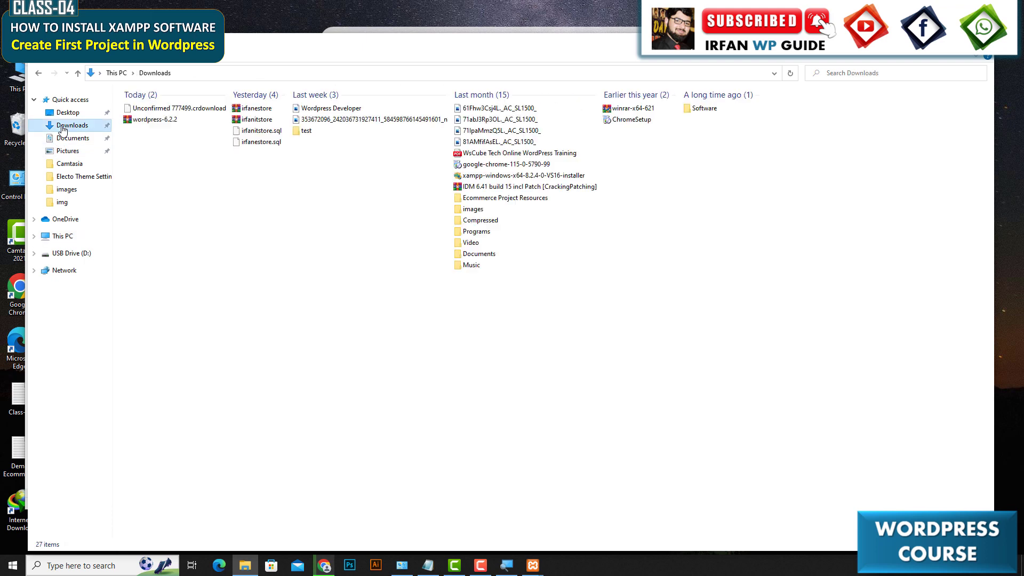
click(152, 122)
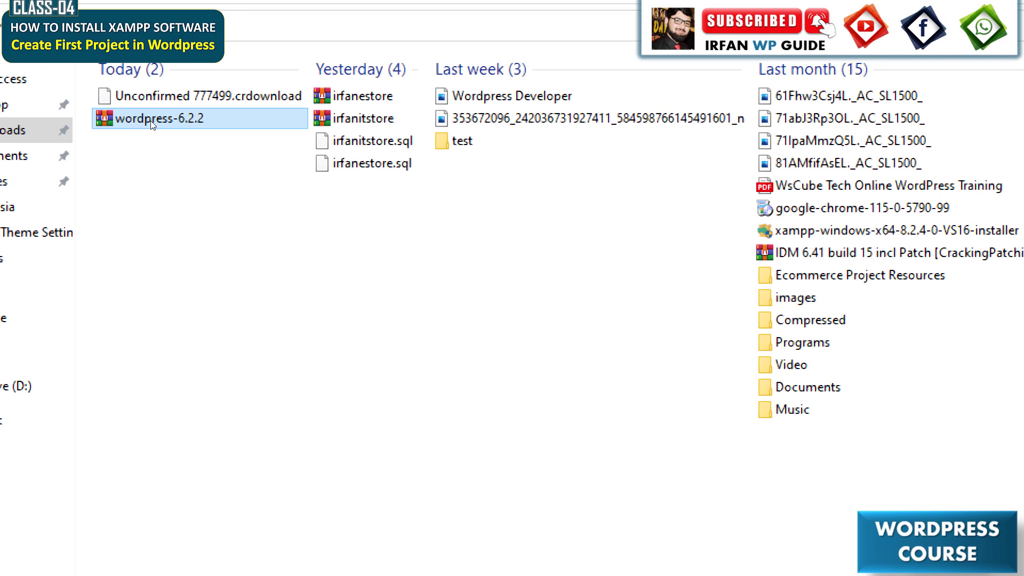
right_click(151, 121)
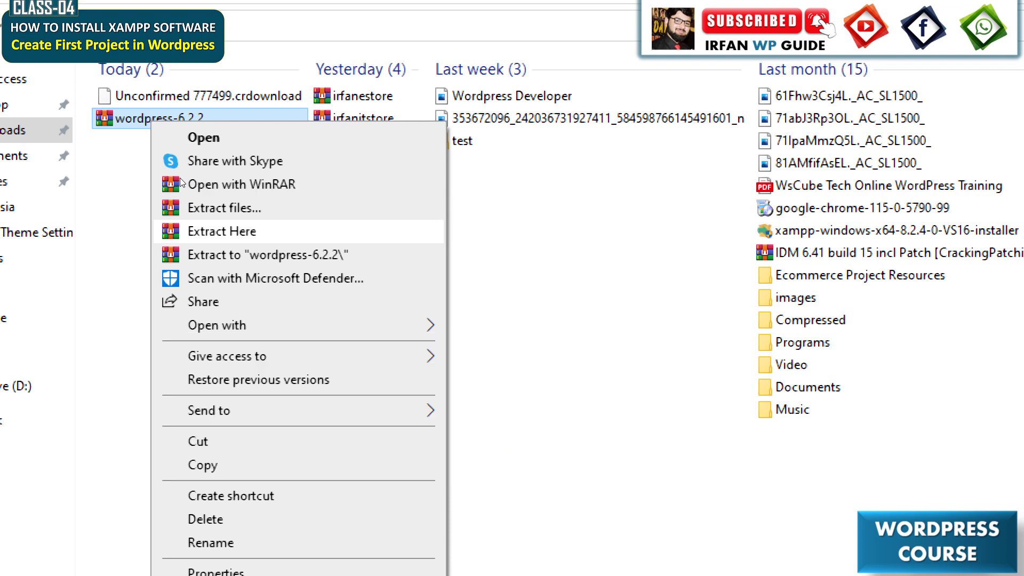
key(Return)
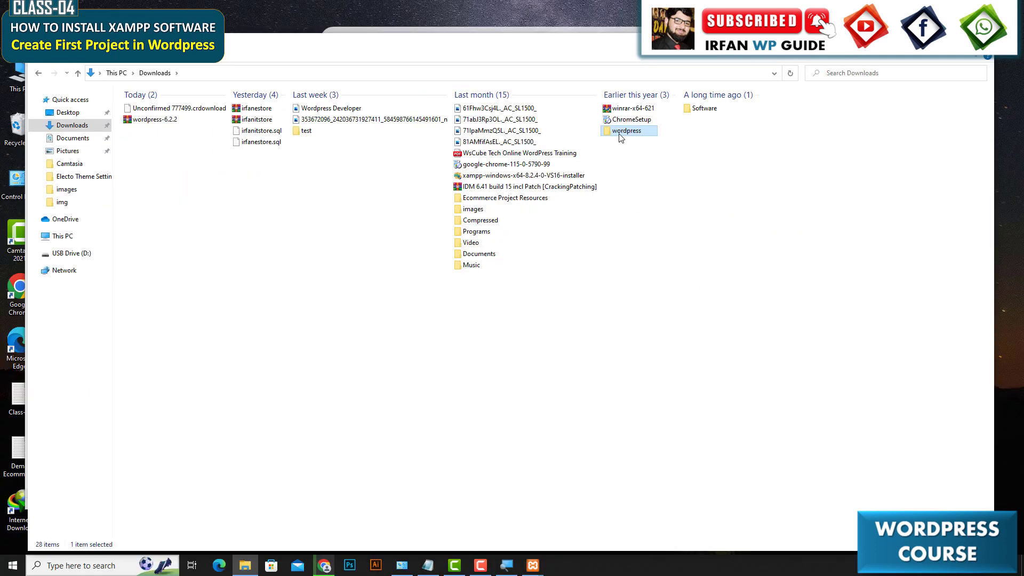
Open the extracted wordpress folder, select all 19 items and copy them.
double_click(620, 134)
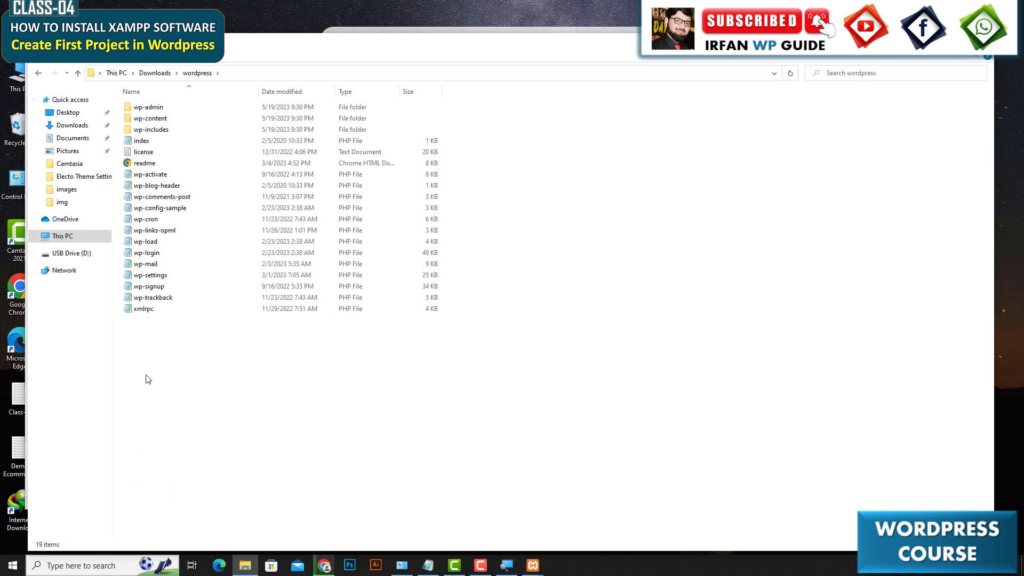
drag(145, 375, 213, 340)
key(ctrl+a)
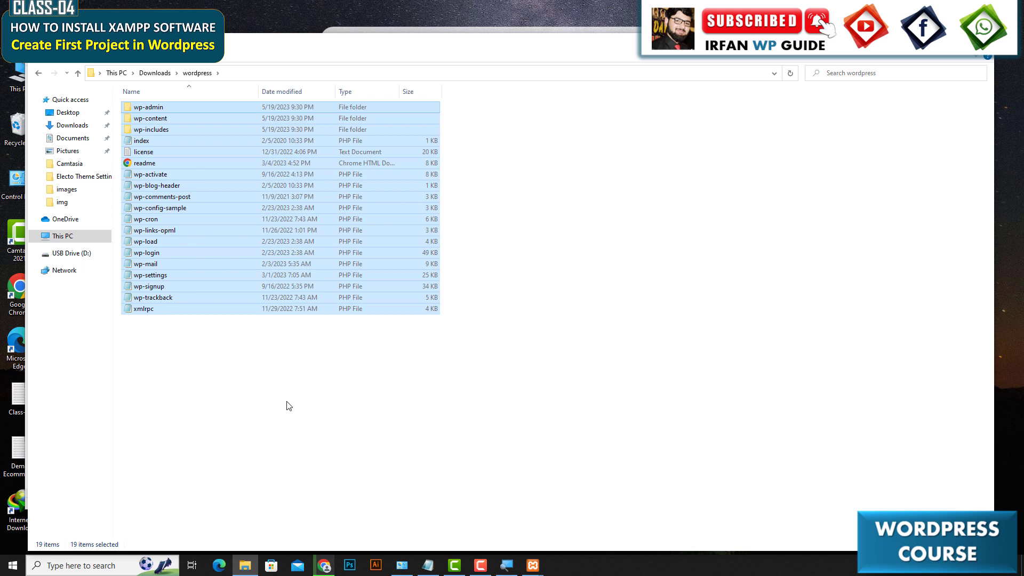
right_click(206, 166)
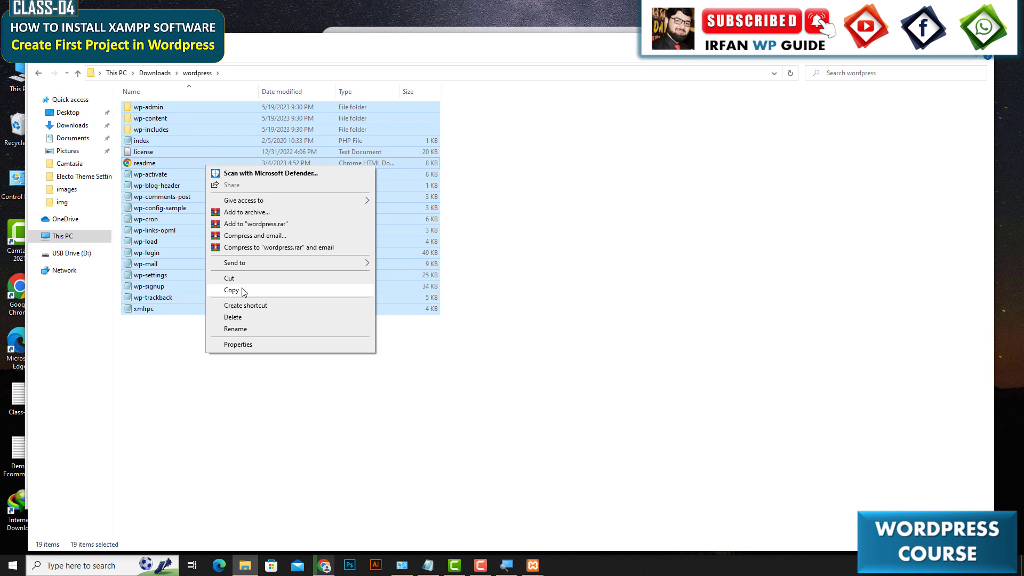
click(241, 291)
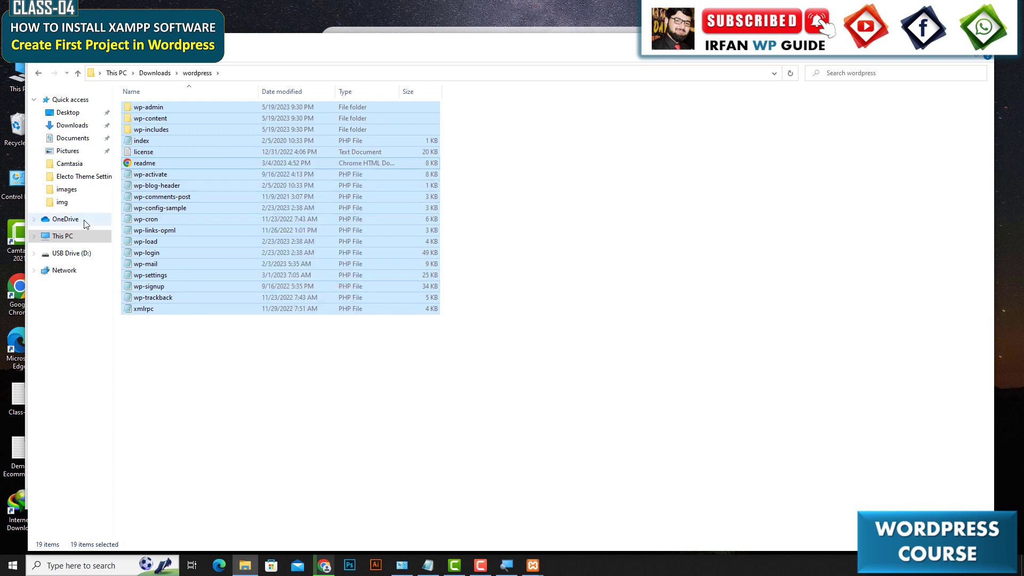
Paste the copied WordPress files into the itskills folder under C: xampp htdocs.
click(63, 236)
click(183, 192)
double_click(183, 192)
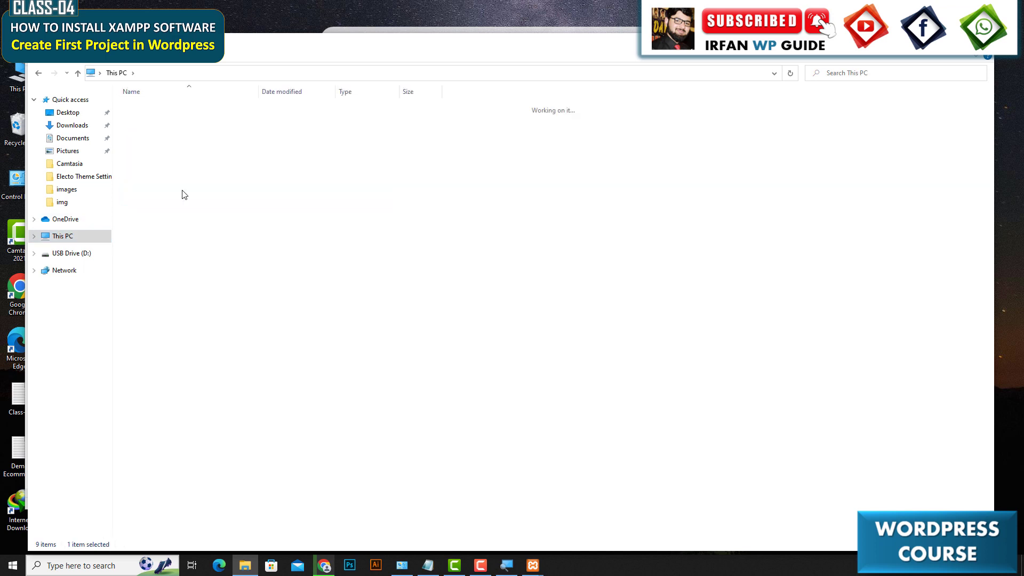
double_click(167, 184)
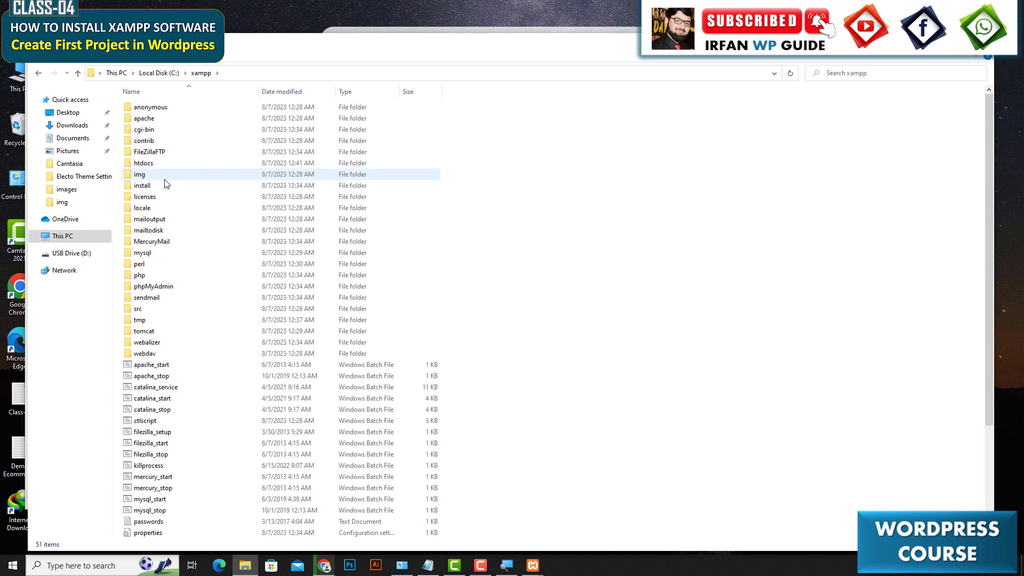
double_click(154, 165)
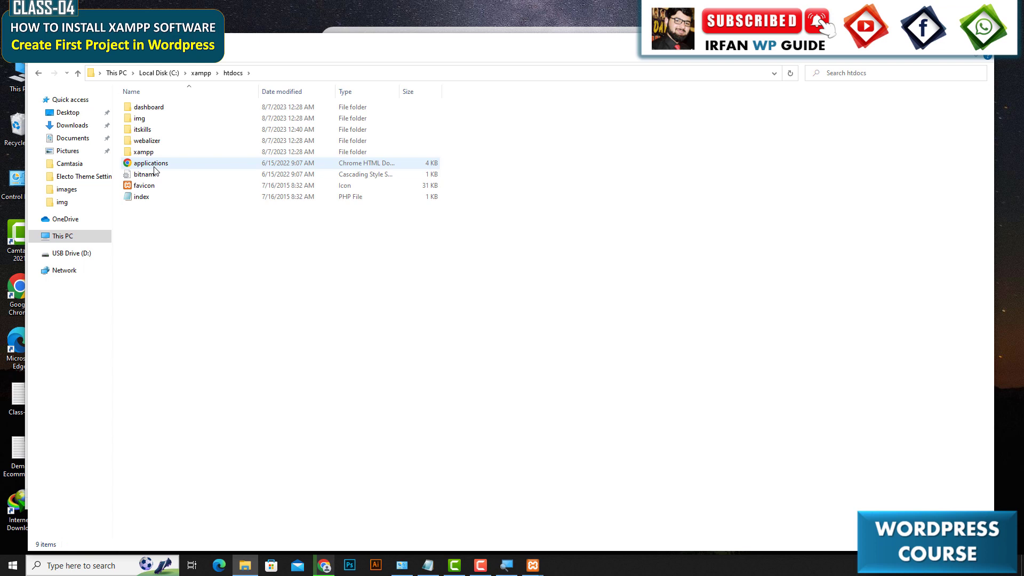
click(162, 134)
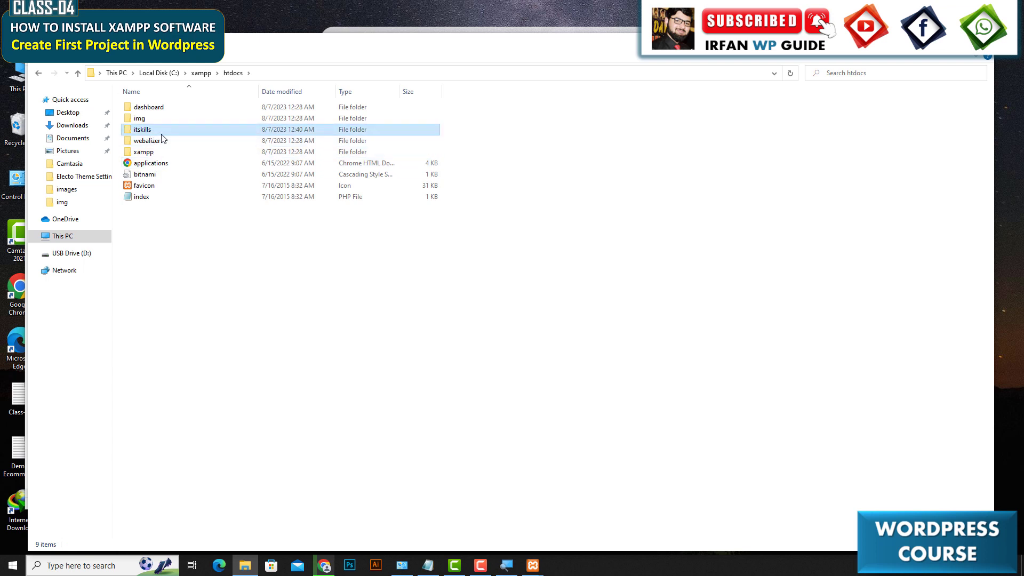
double_click(161, 138)
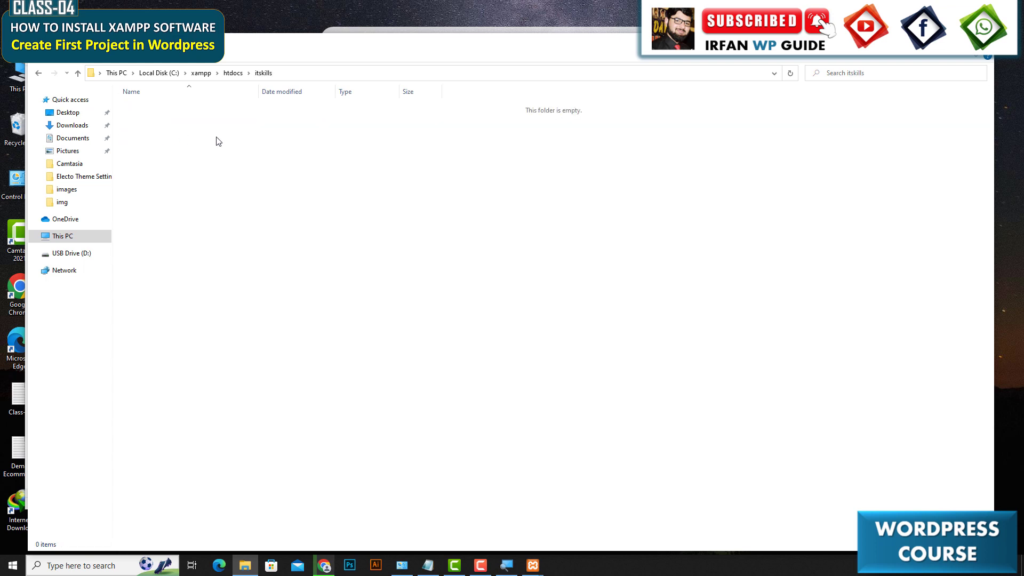
right_click(225, 137)
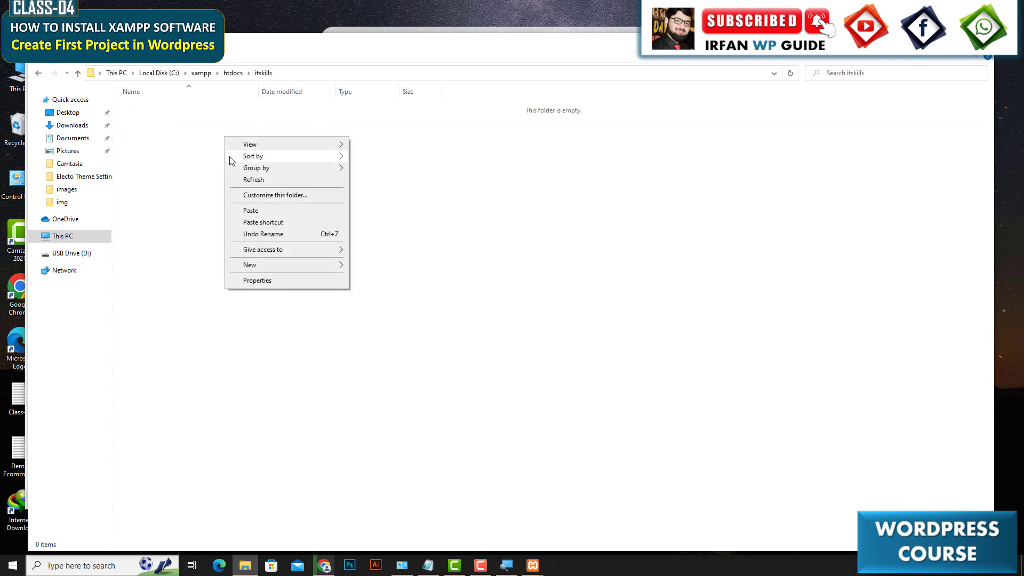
click(251, 210)
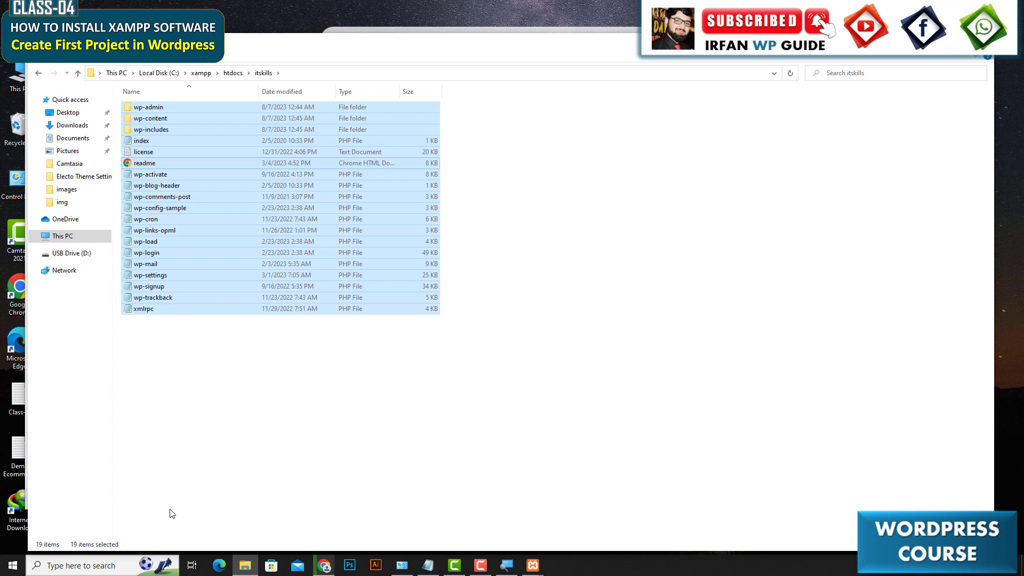
Review the Step-1 and Step-2 project configuration instructions in the notes.
click(428, 565)
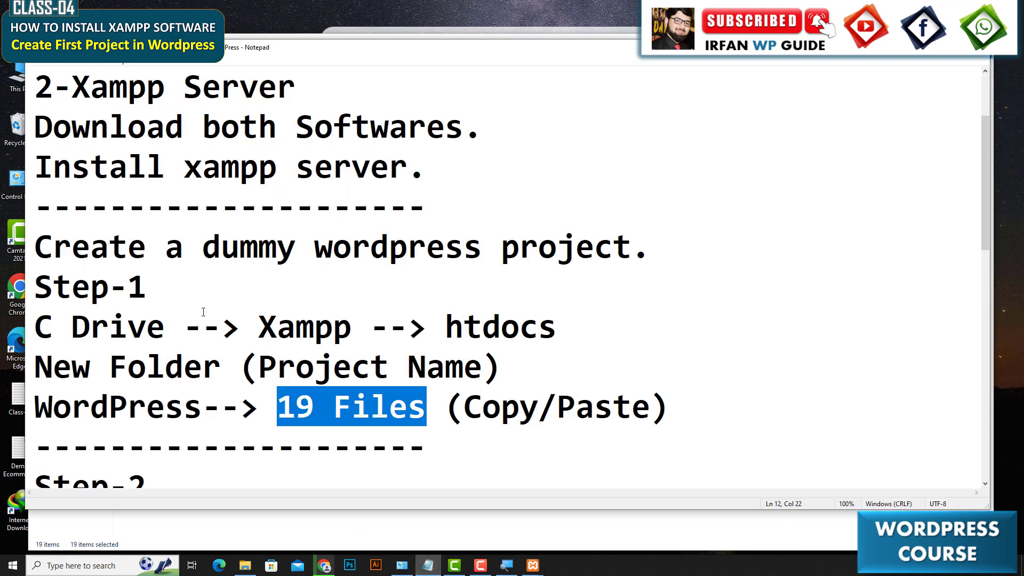
drag(35, 247, 706, 421)
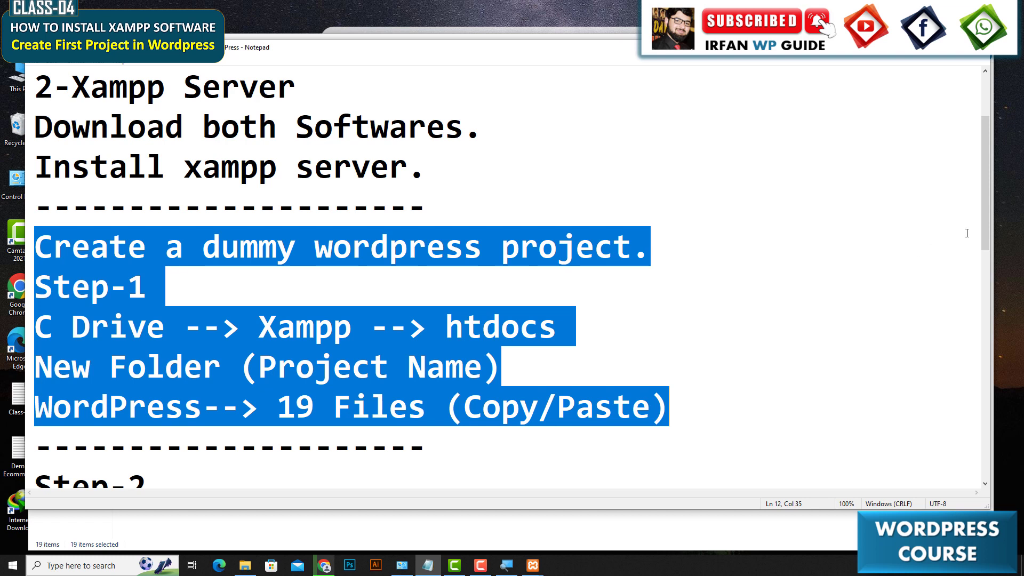
drag(987, 234, 986, 314)
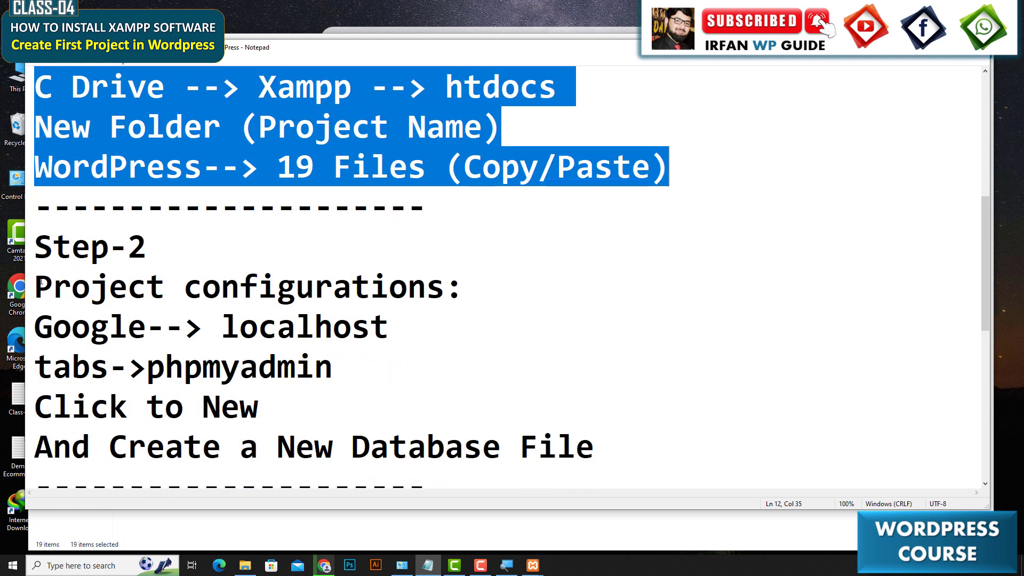
drag(37, 282, 622, 463)
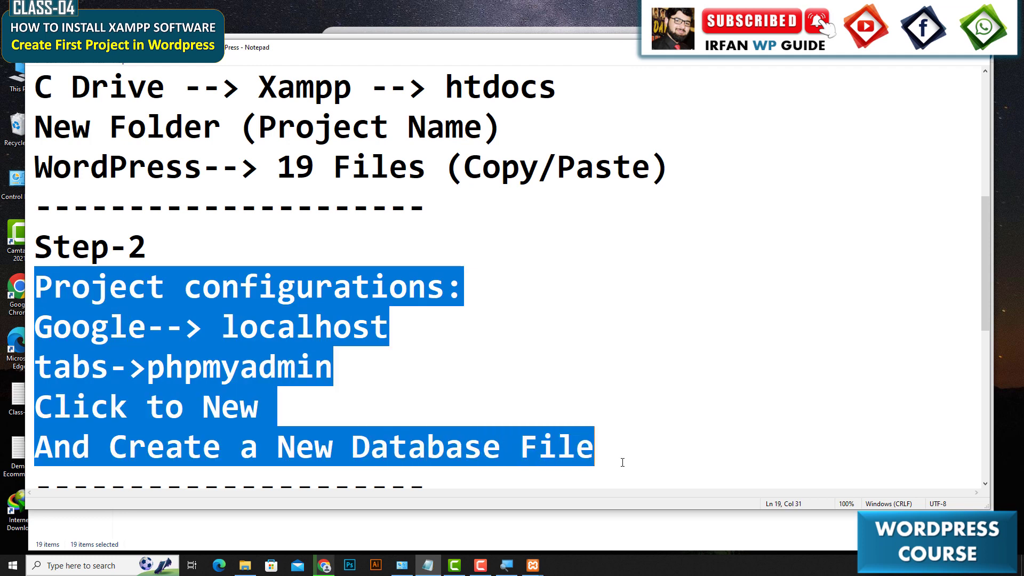
click(418, 357)
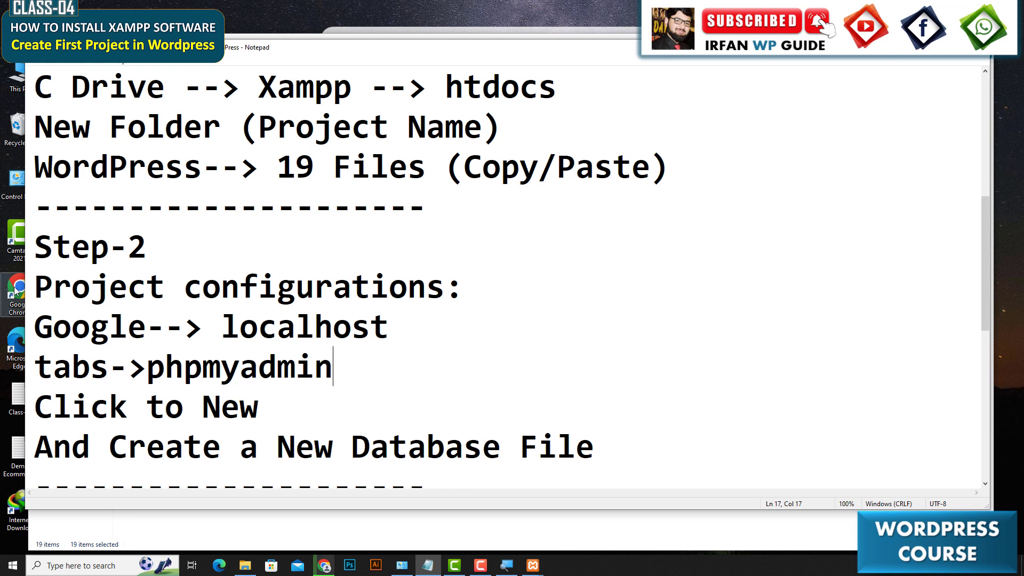
Read the Step-2 note lines about opening localhost in the browser.
drag(34, 280, 490, 278)
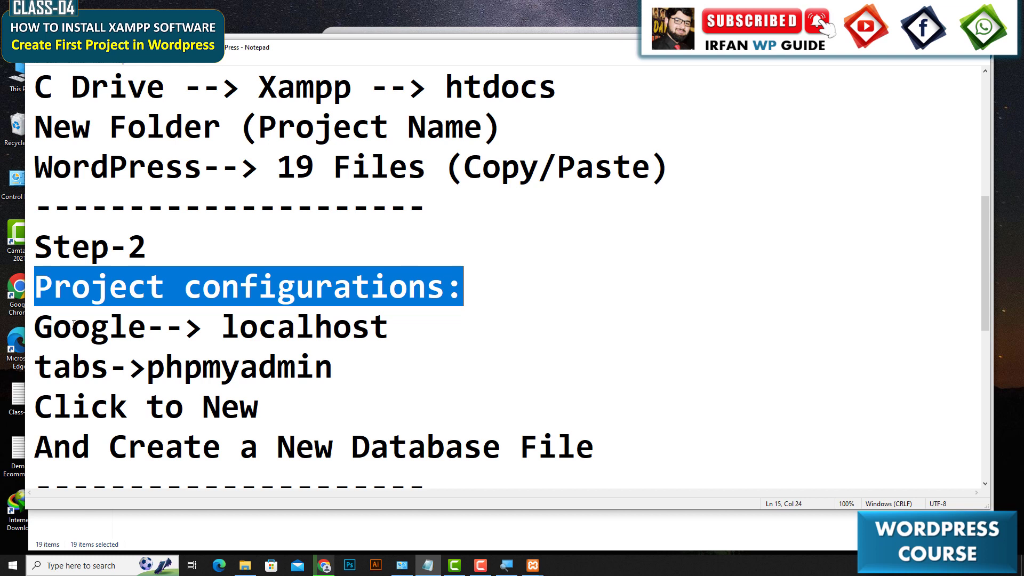
drag(32, 333, 143, 328)
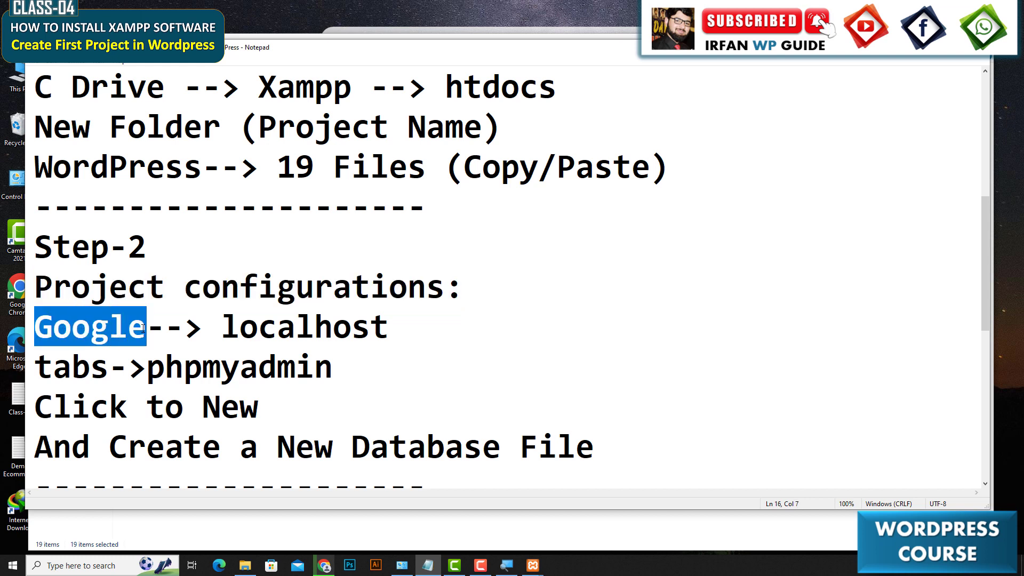
click(222, 332)
drag(223, 331, 391, 333)
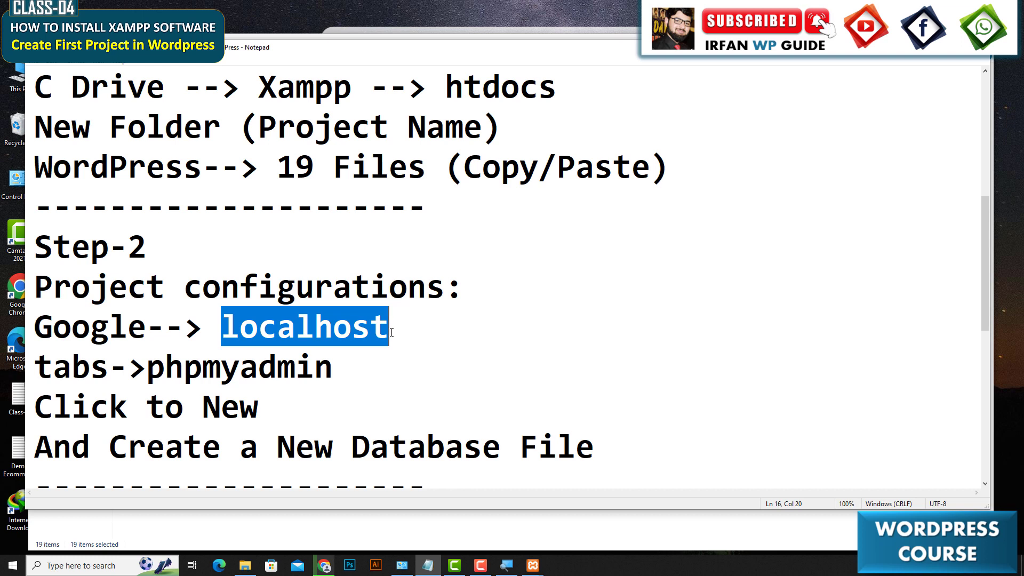
Open localhost in a new browser tab.
click(325, 565)
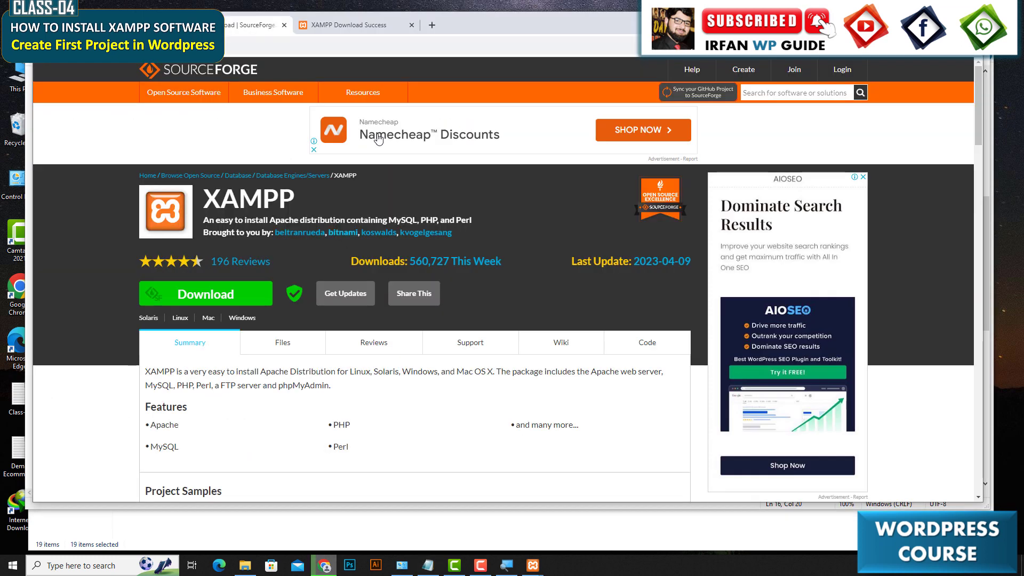
click(432, 25)
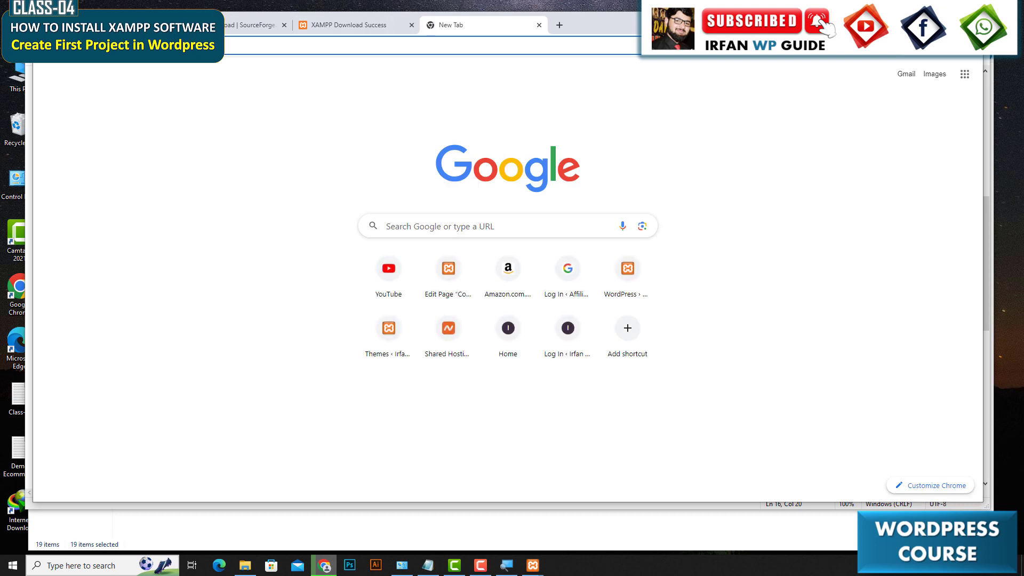
text(loca)
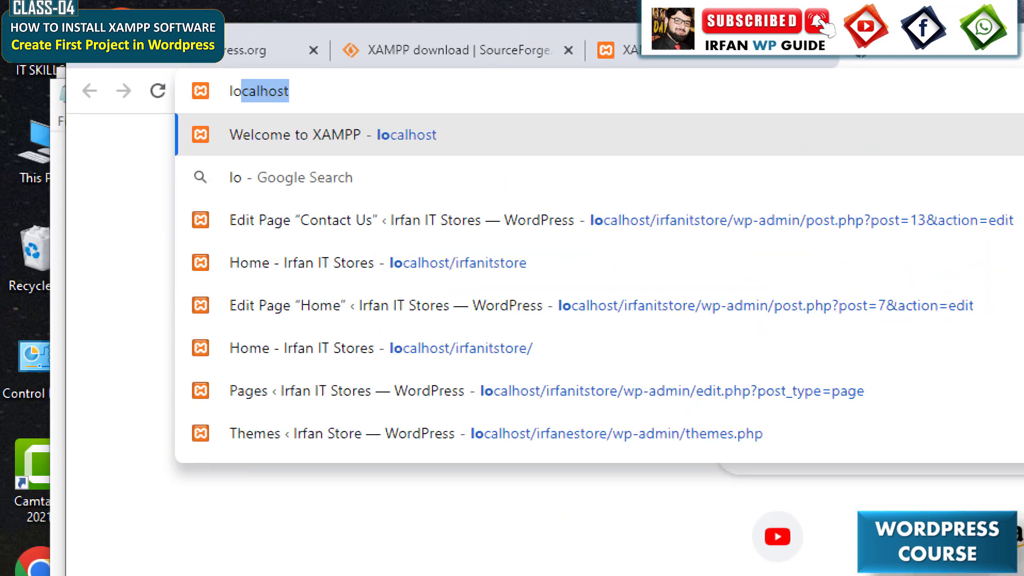
text(lhost)
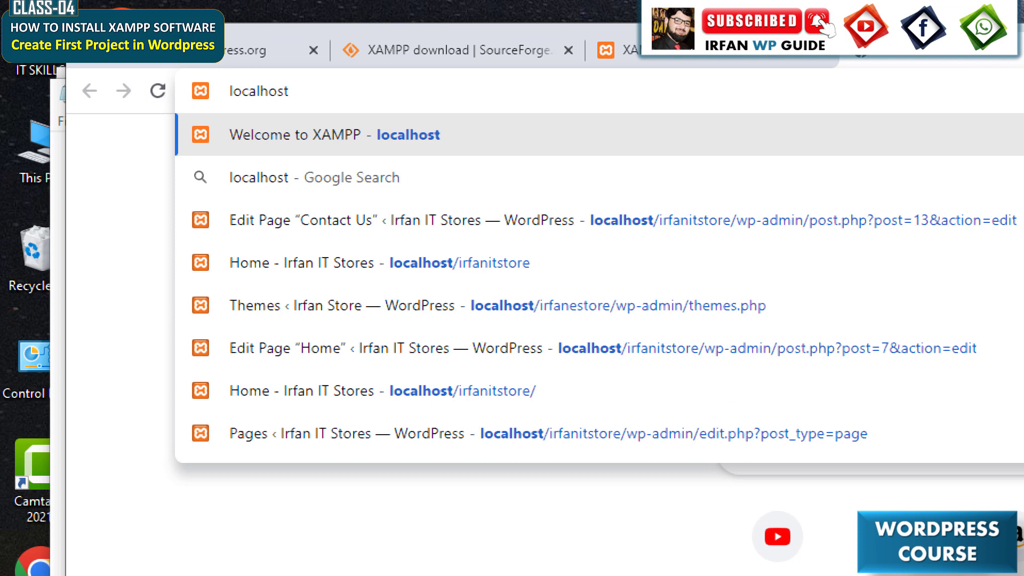
key(Return)
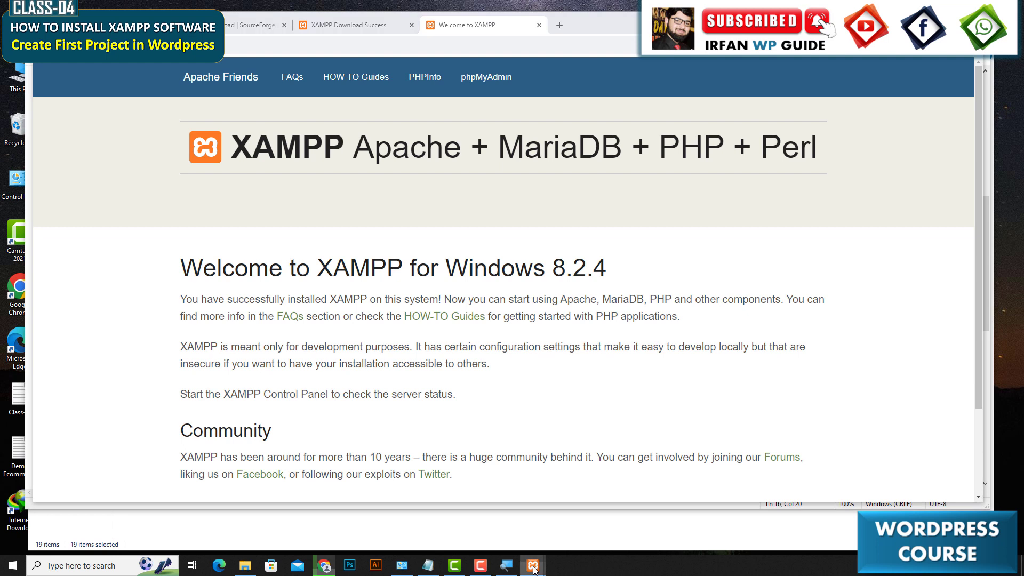
Check the Apache and MySQL status in the XAMPP Control Panel, then minimize it.
mouse_move(535, 566)
click(572, 540)
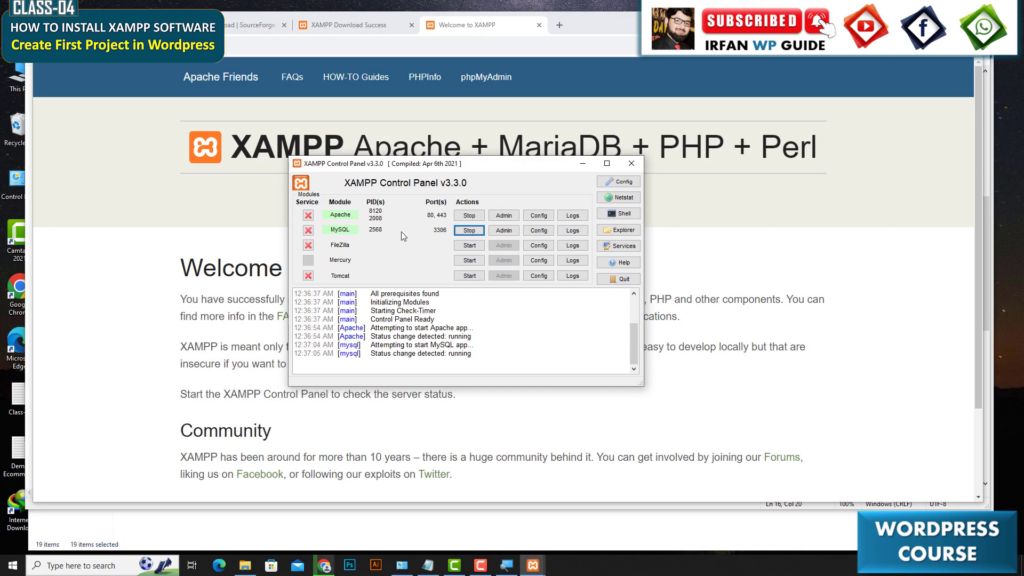
click(583, 164)
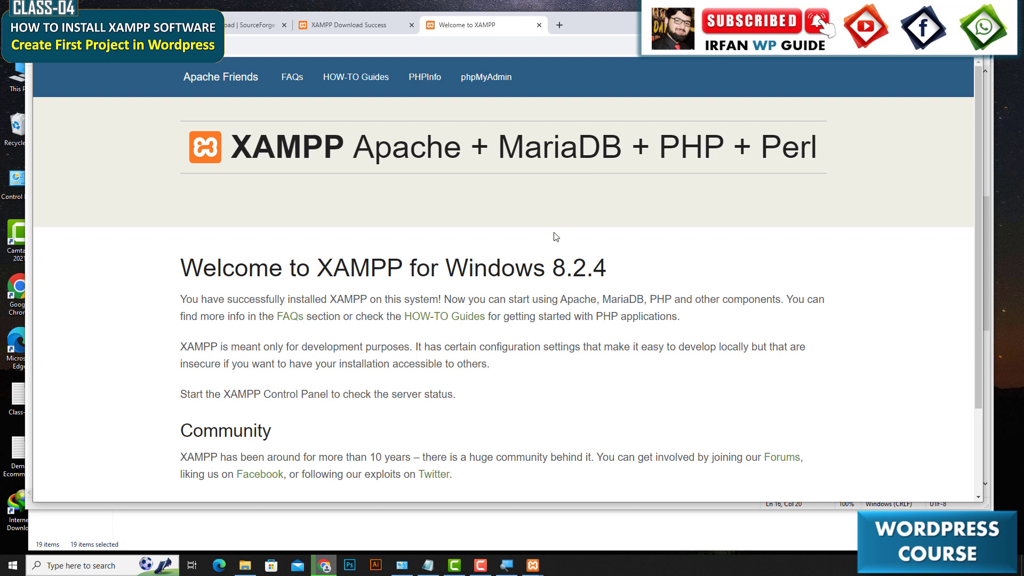
Open phpMyAdmin from the localhost XAMPP welcome page.
click(427, 565)
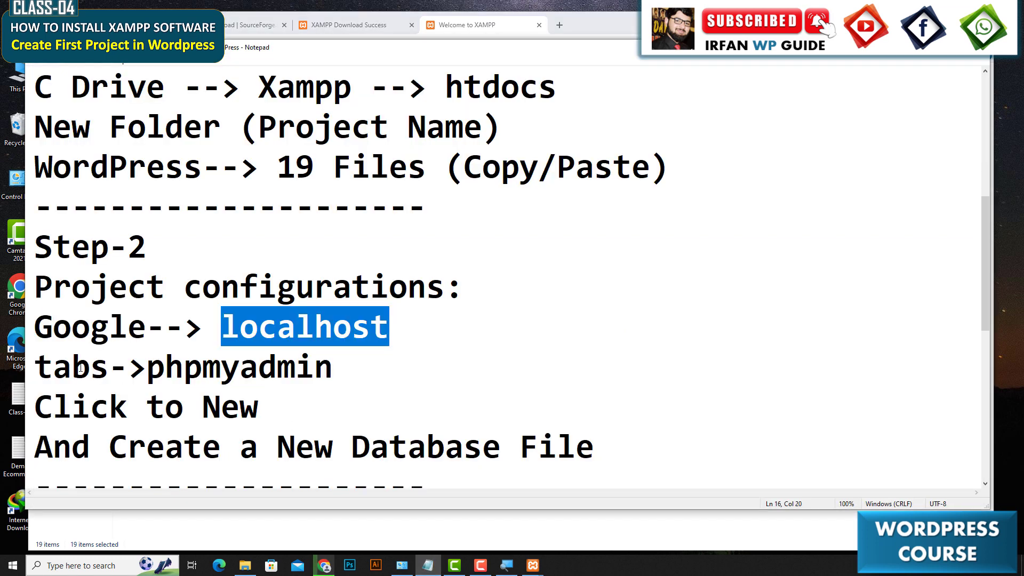
drag(35, 368, 110, 369)
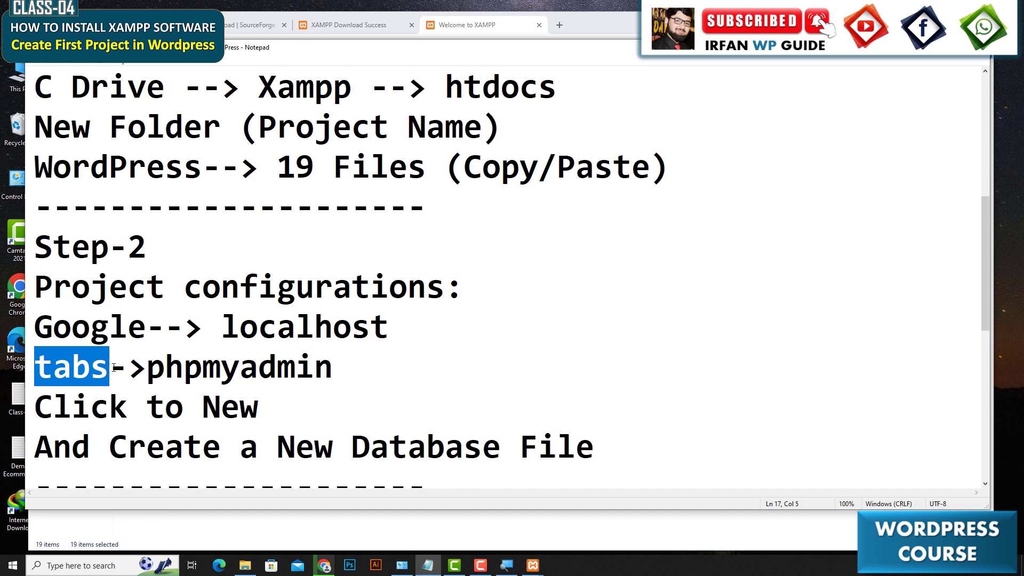
drag(148, 368, 334, 369)
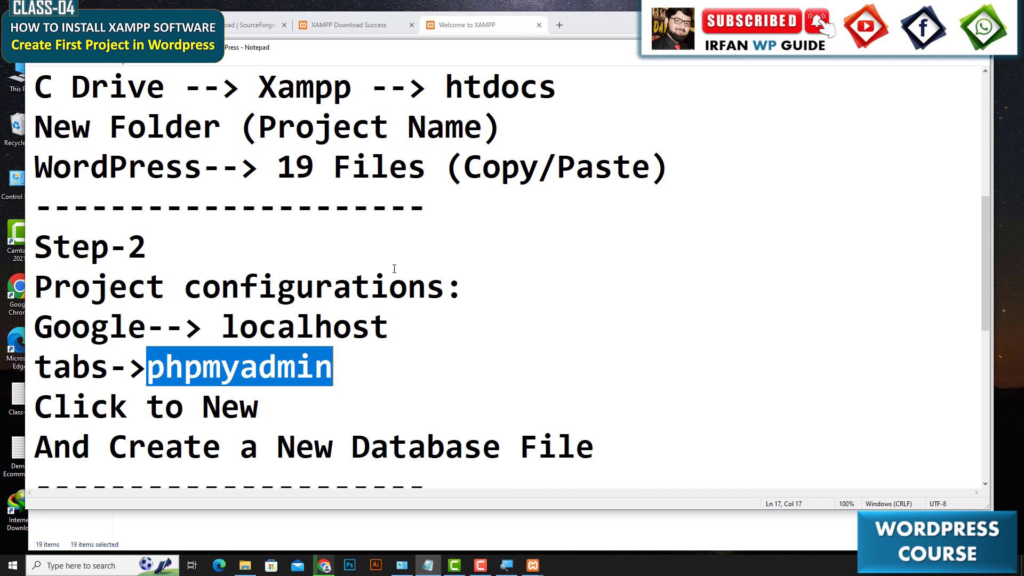
click(611, 11)
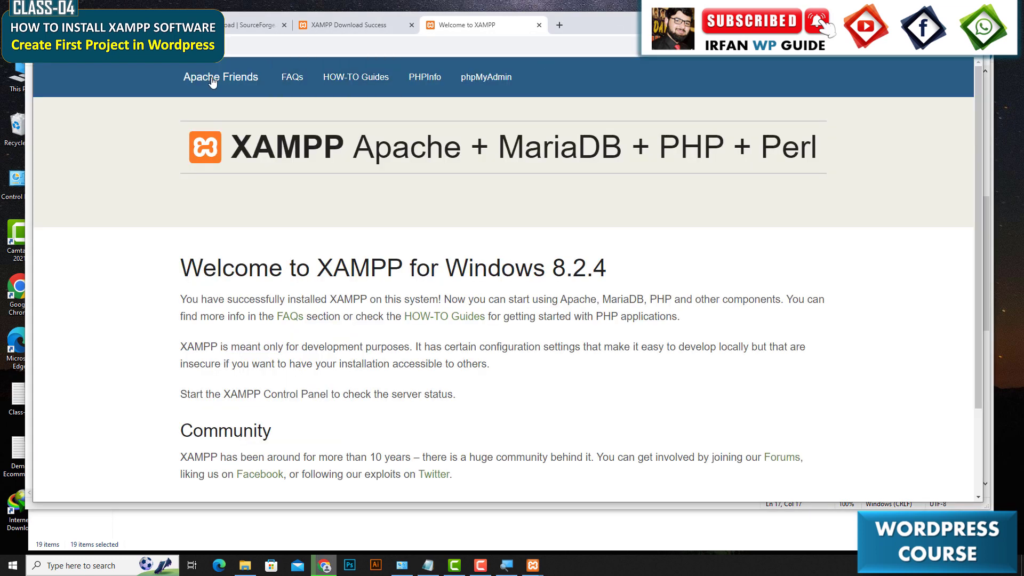
click(484, 90)
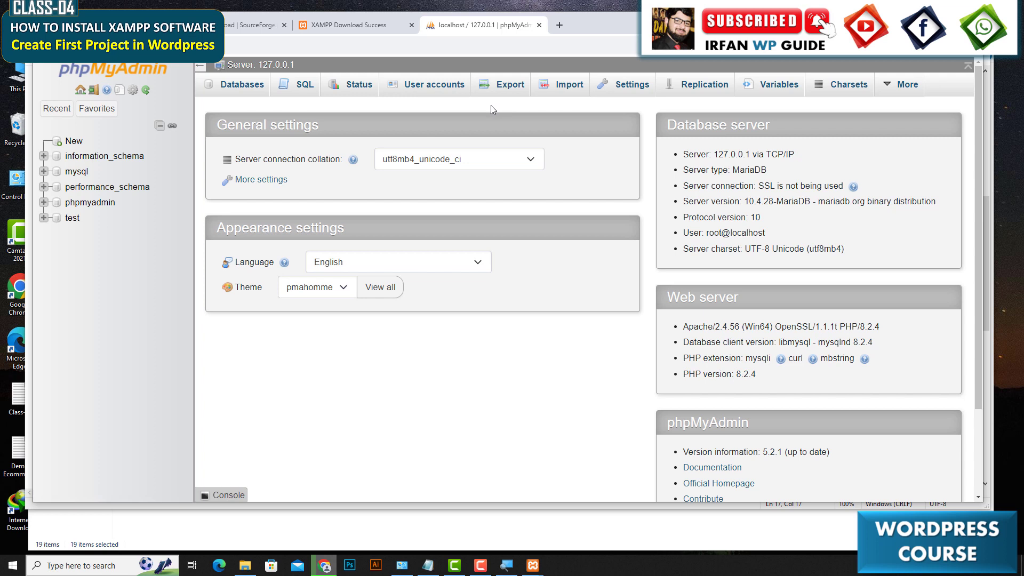
Open the New database page in phpMyAdmin and select the database name field.
click(429, 565)
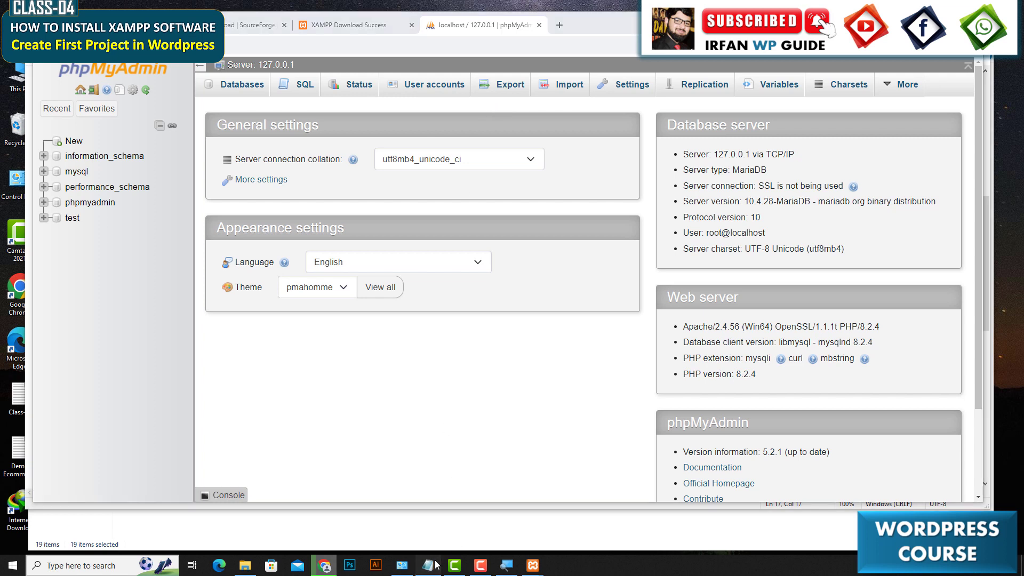
drag(35, 408, 279, 408)
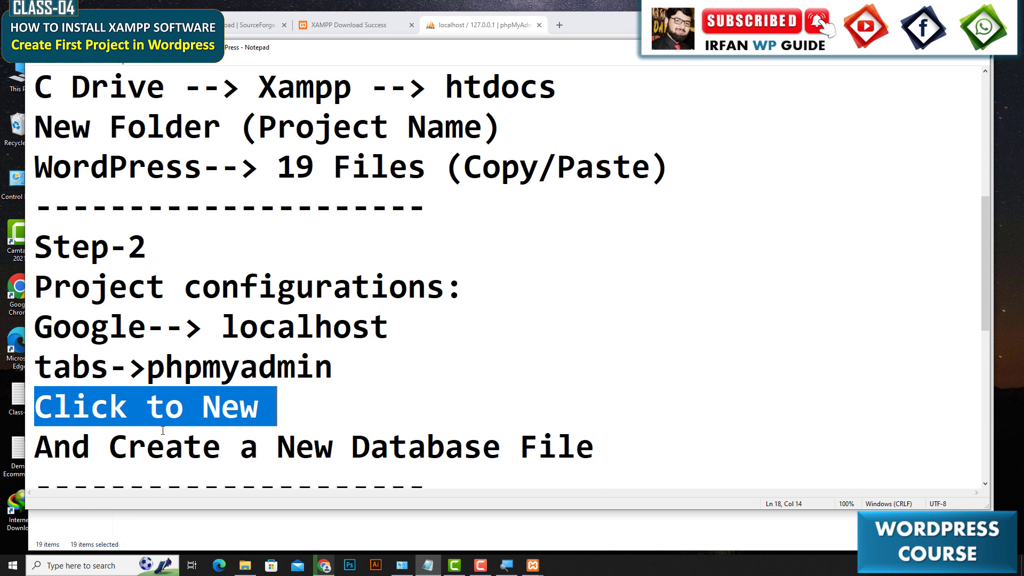
click(93, 449)
drag(93, 449, 516, 457)
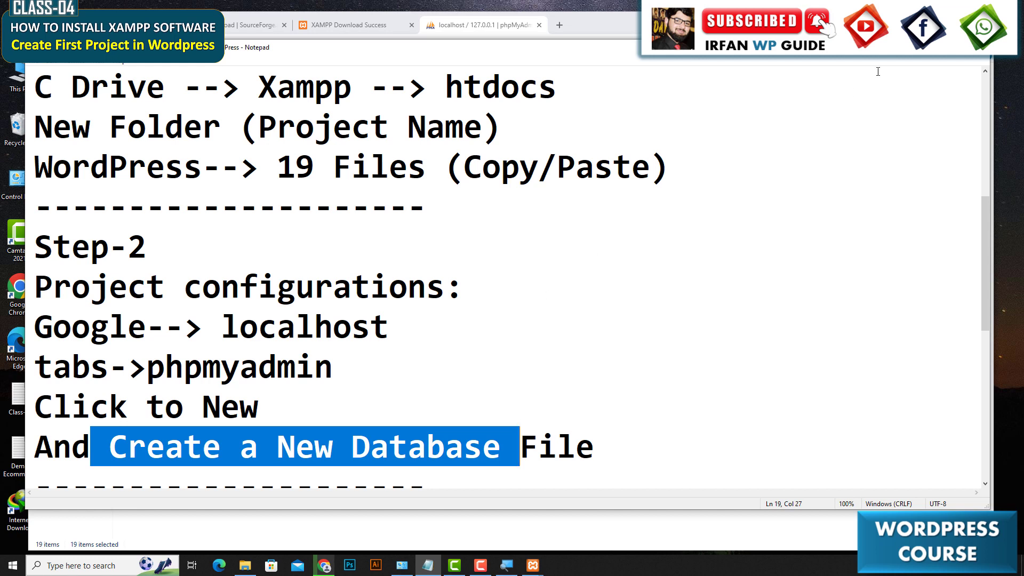
key(alt+Tab)
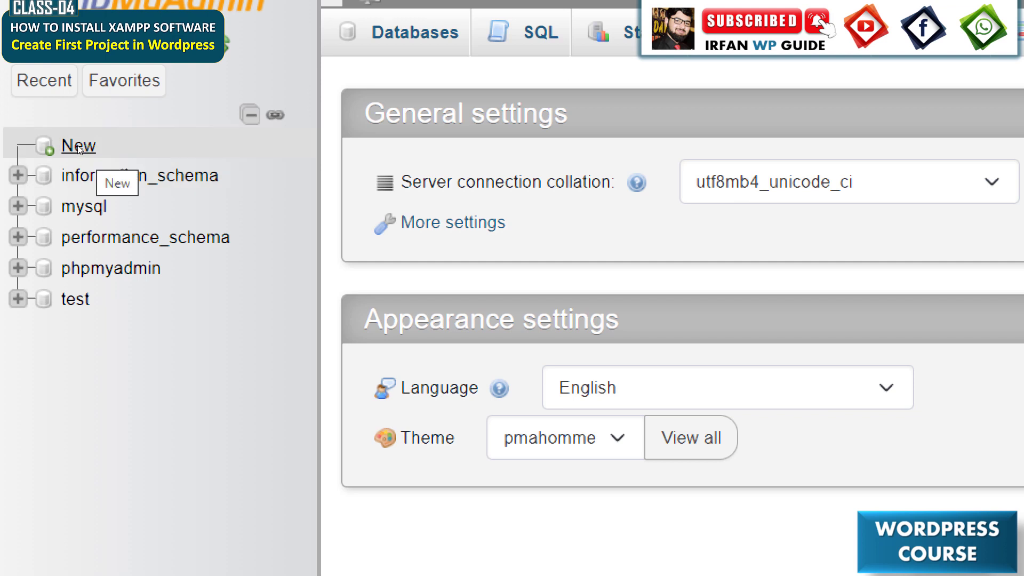
click(78, 147)
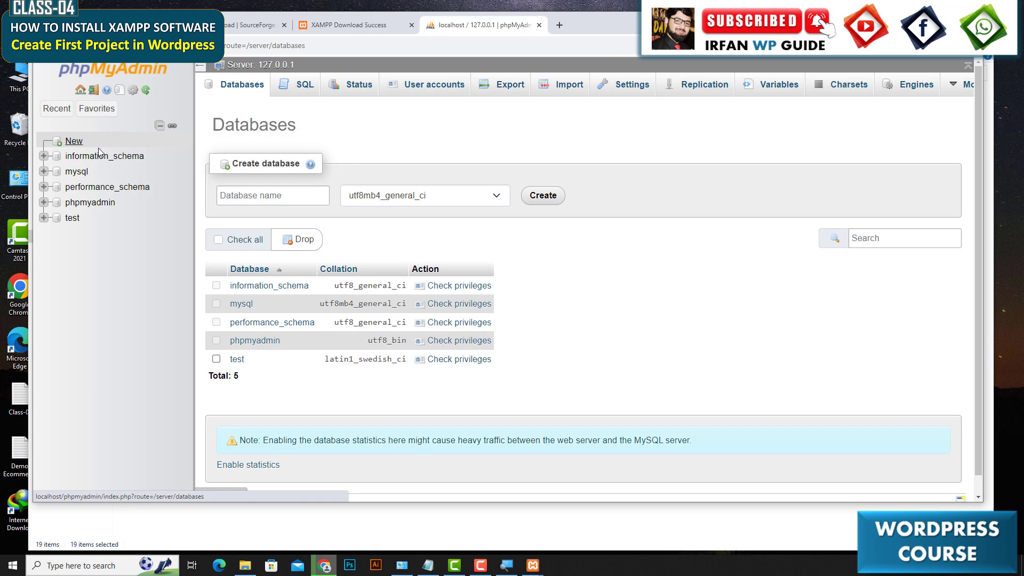
click(378, 234)
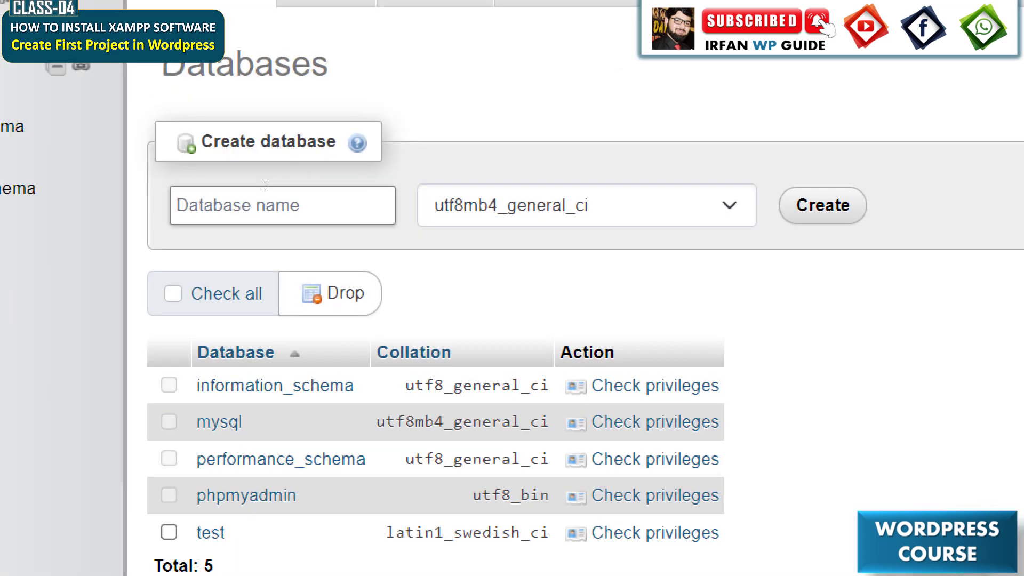
click(266, 199)
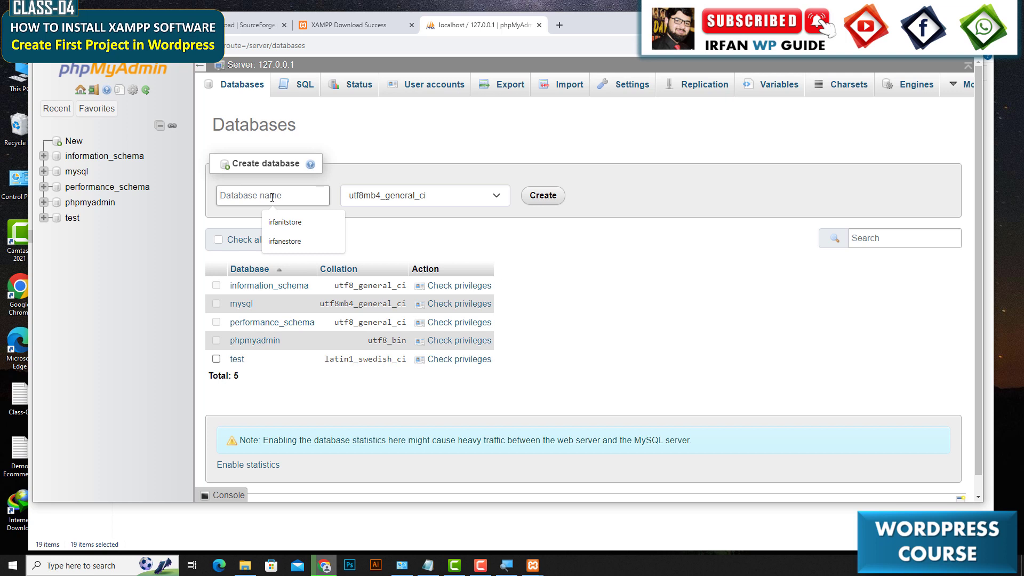
Check the itskills project folder name in C: xampp htdocs.
click(244, 566)
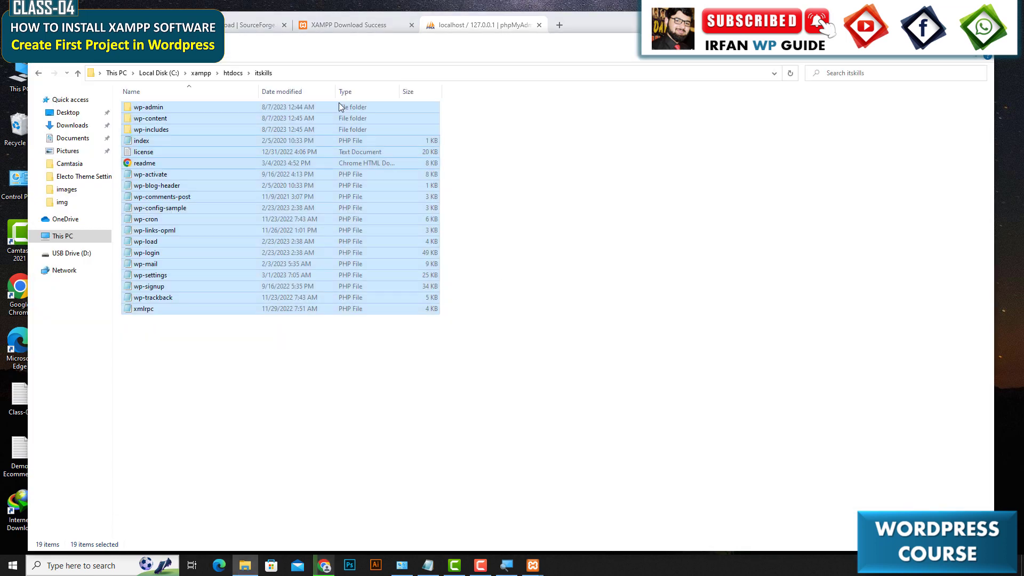
click(233, 73)
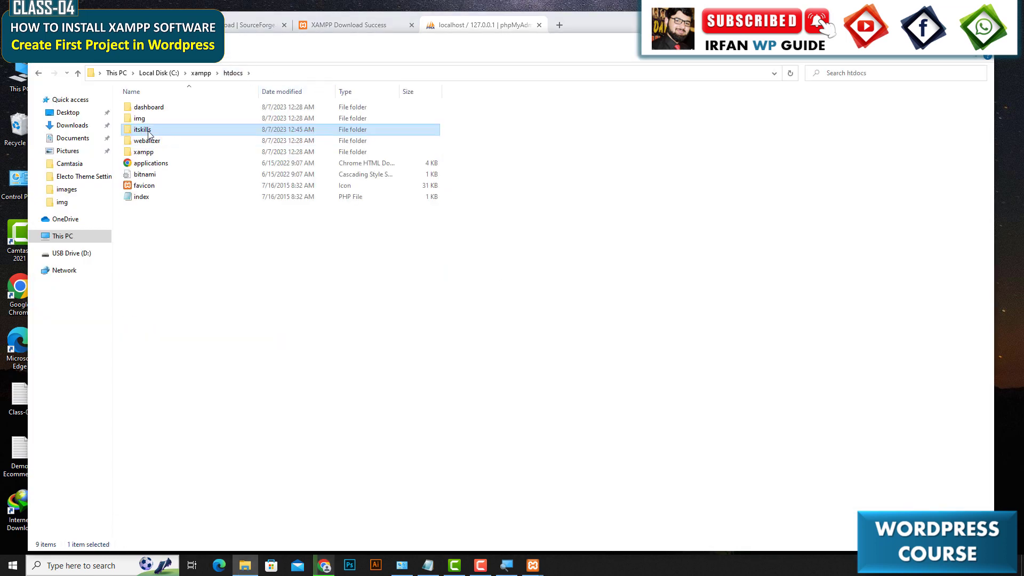
right_click(149, 133)
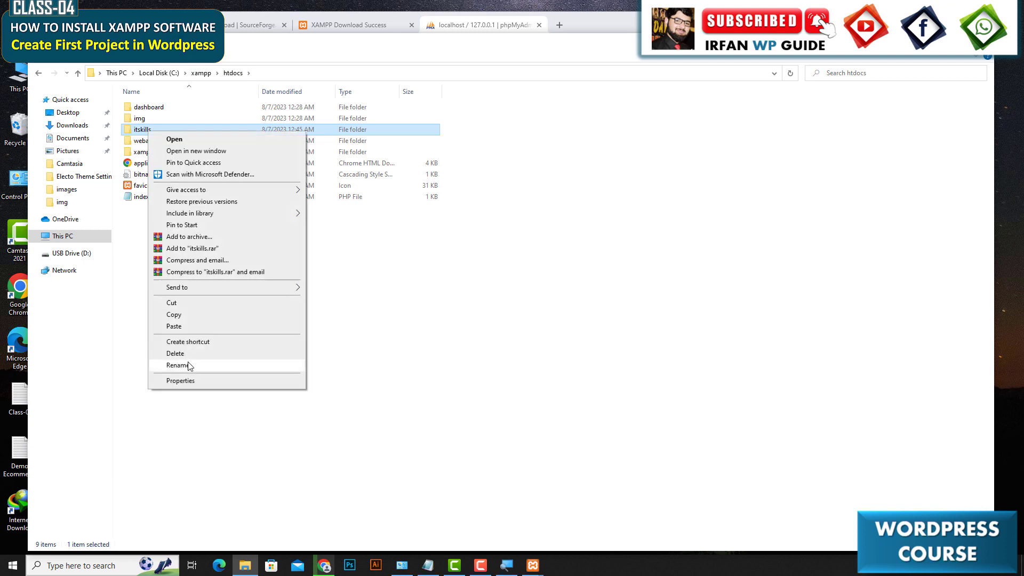
click(178, 366)
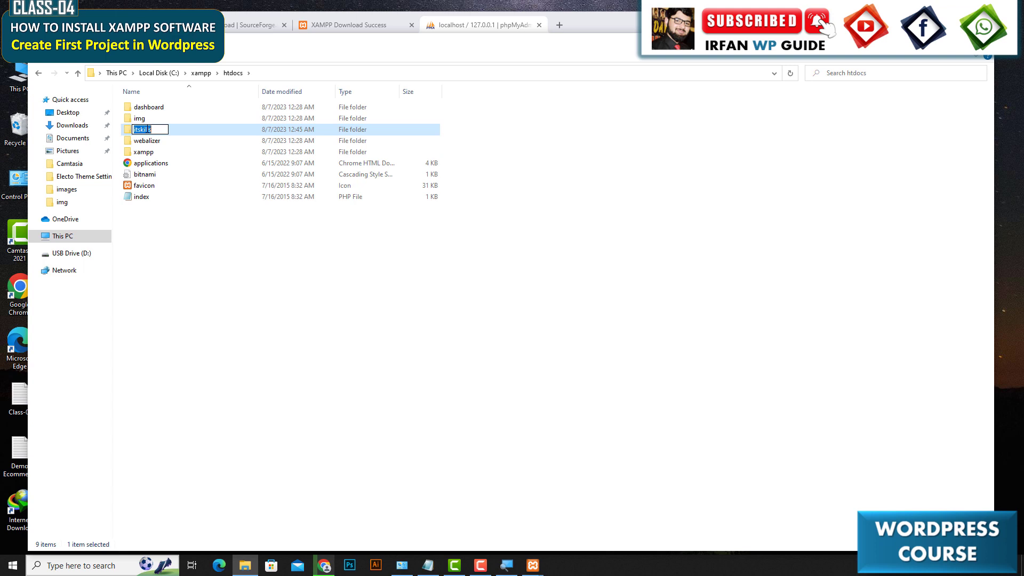
click(232, 316)
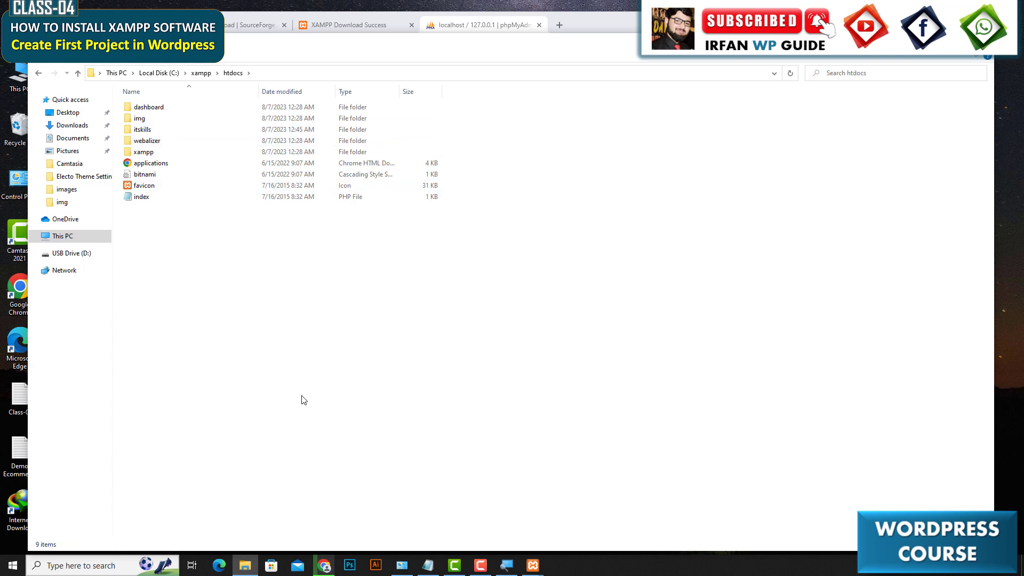
Create a new database named itskills with utf8mb4_general_ci collation.
click(324, 567)
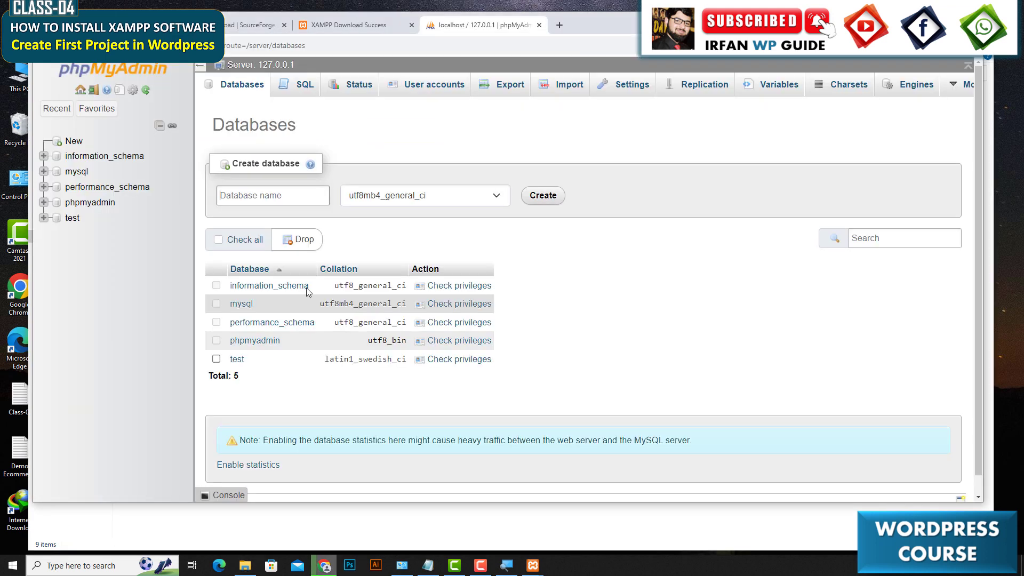
click(232, 199)
text(itskills)
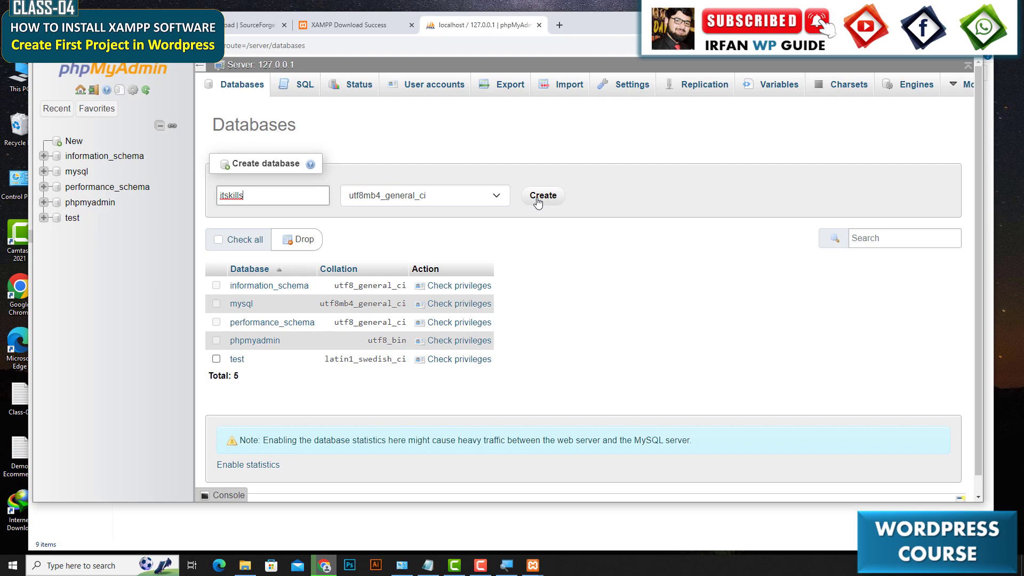
click(538, 201)
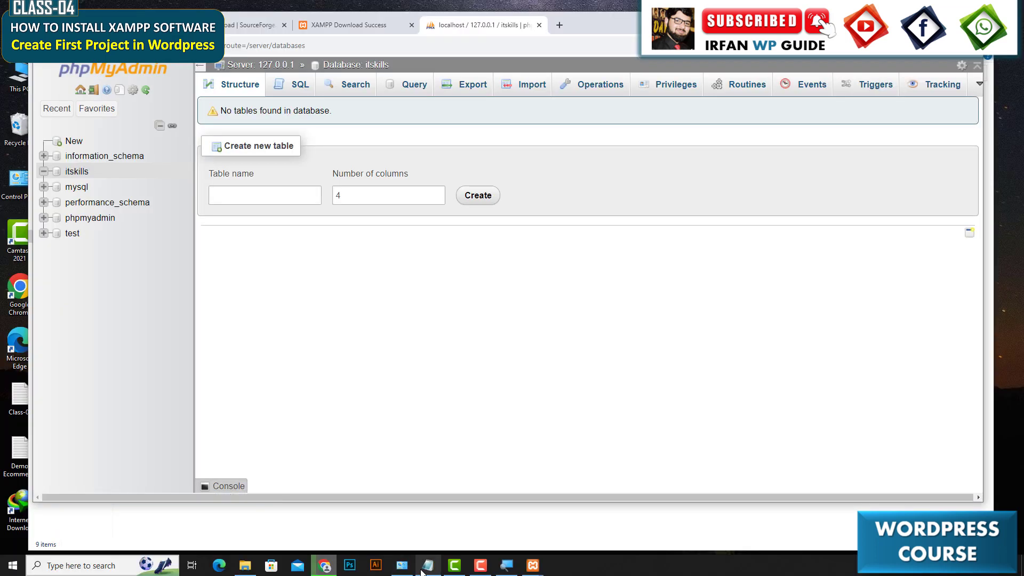
Read the Step-3 instructions for running the WordPress installation in the notes.
click(427, 565)
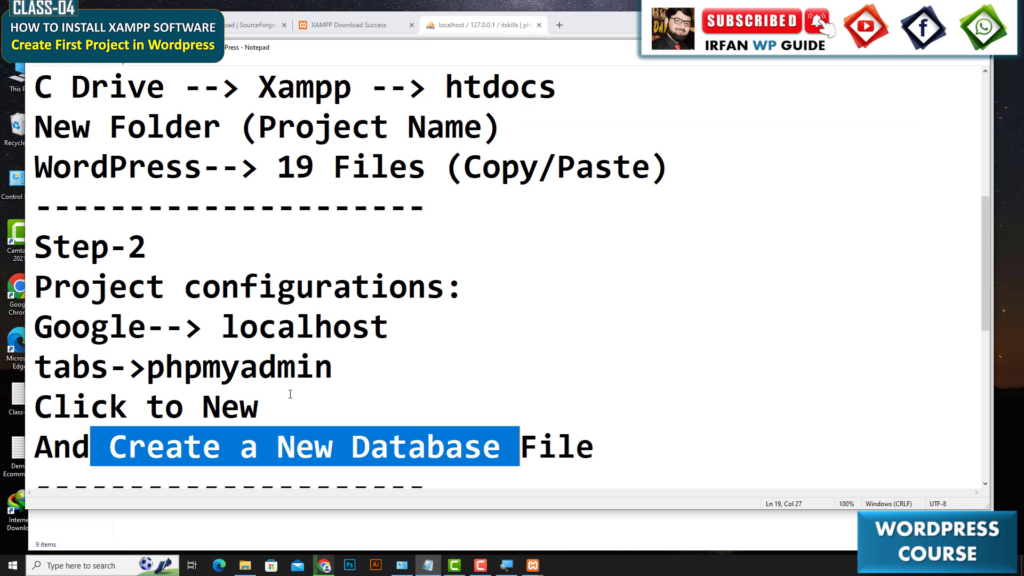
scroll(290, 394, down, 3)
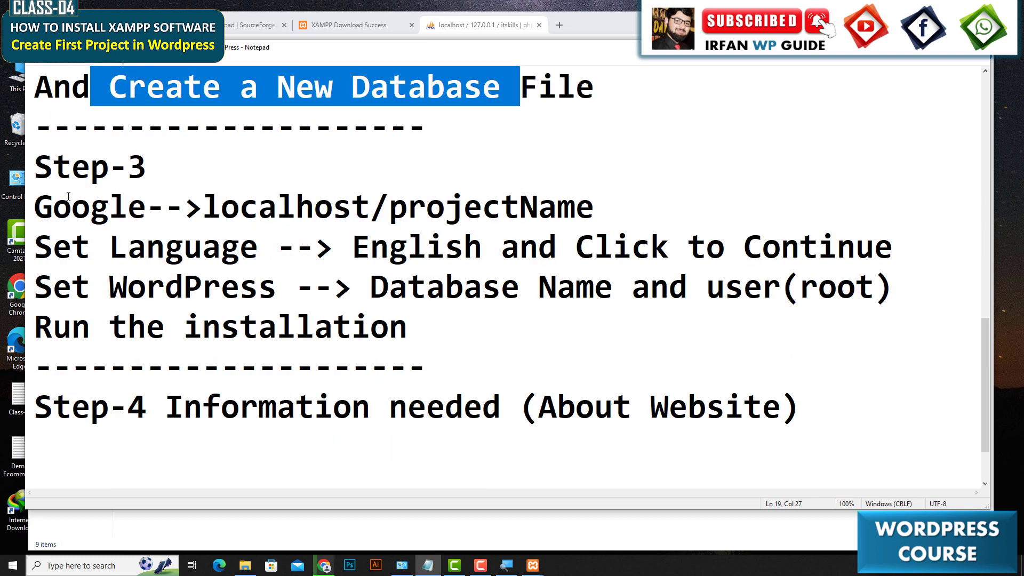
drag(36, 167, 432, 327)
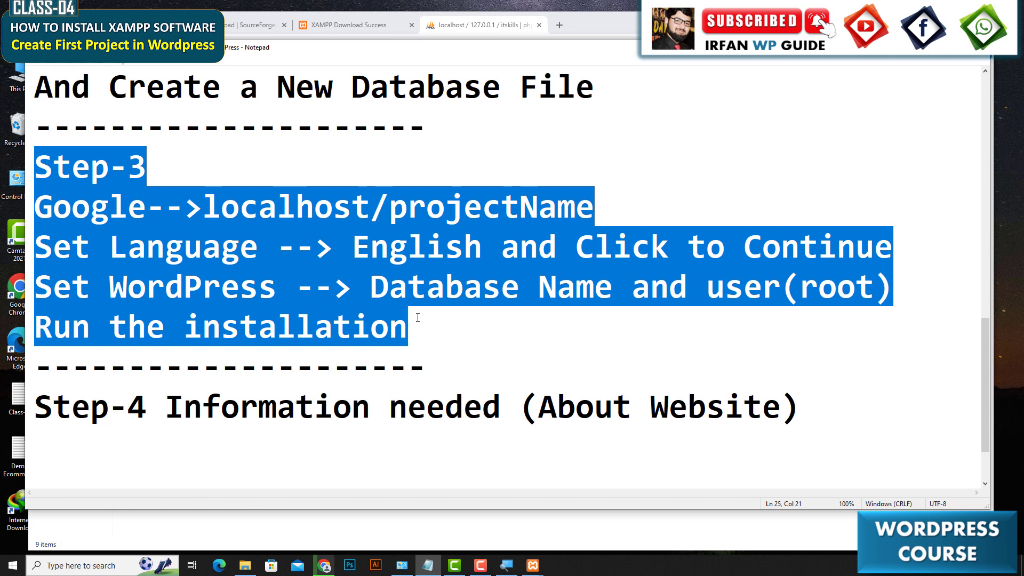
click(315, 207)
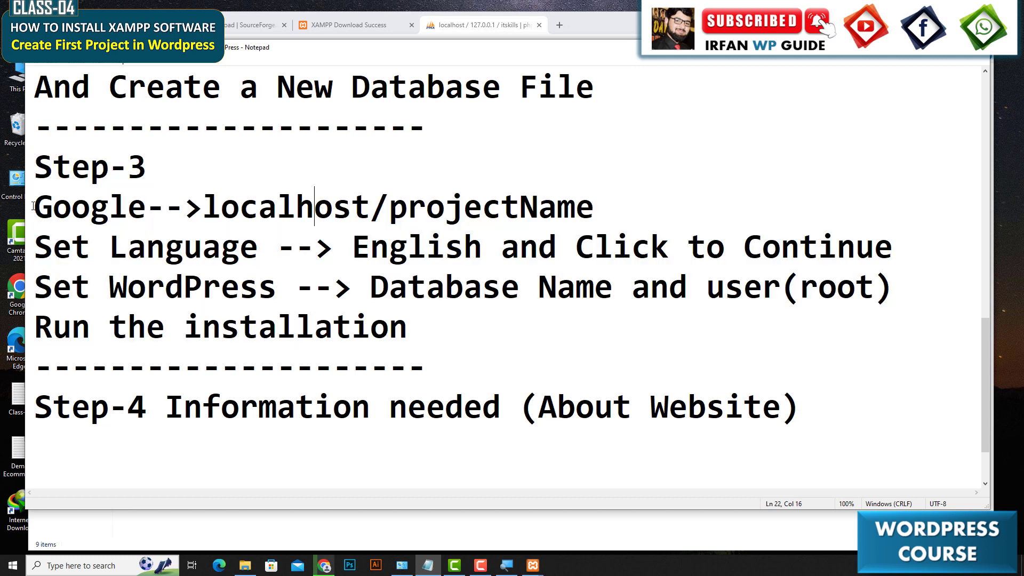
drag(33, 206, 613, 204)
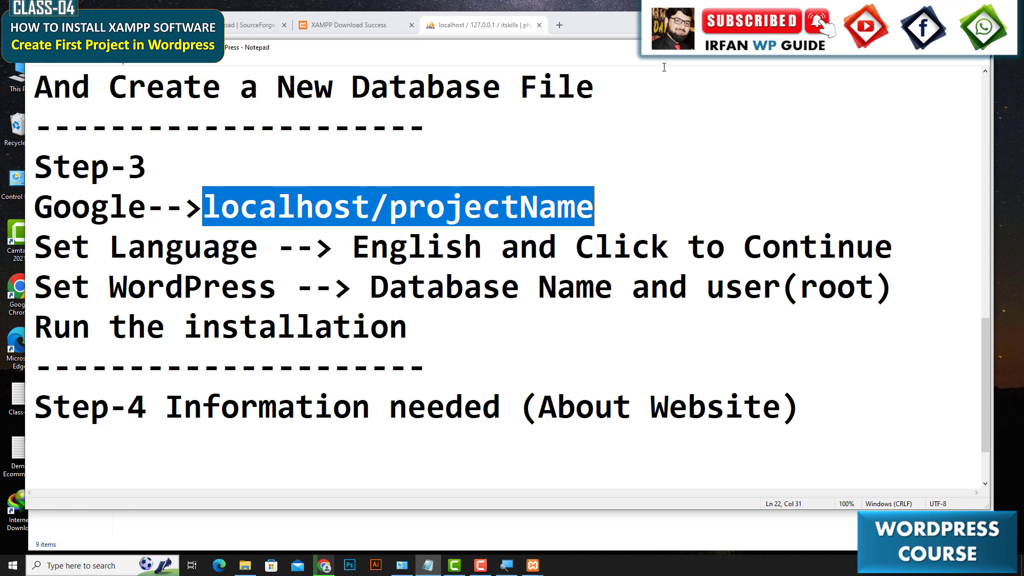
Open localhost/itskills in a new browser tab to launch the WordPress setup.
click(561, 27)
click(560, 27)
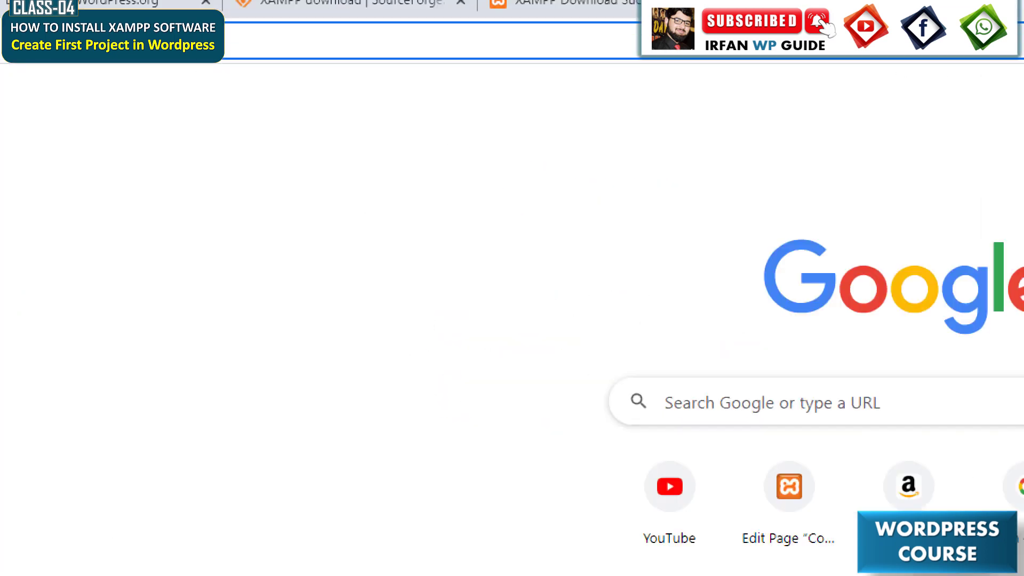
text(calhost)
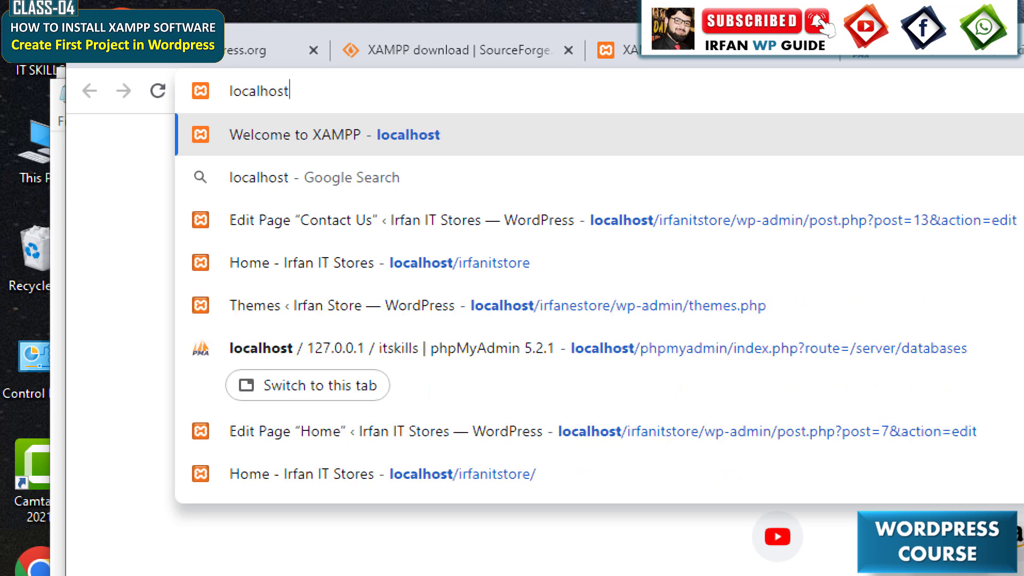
text(/)
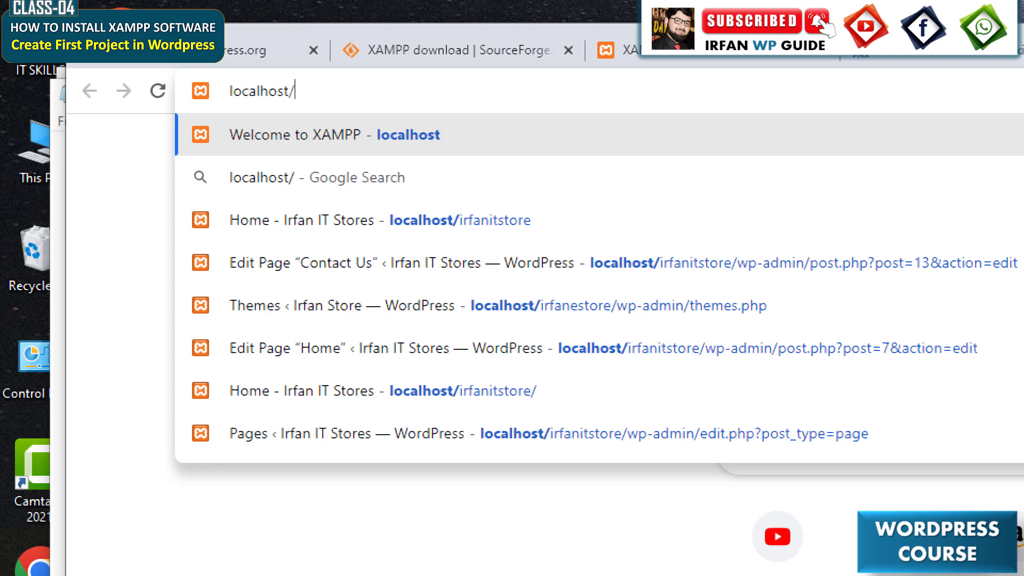
text(itskills)
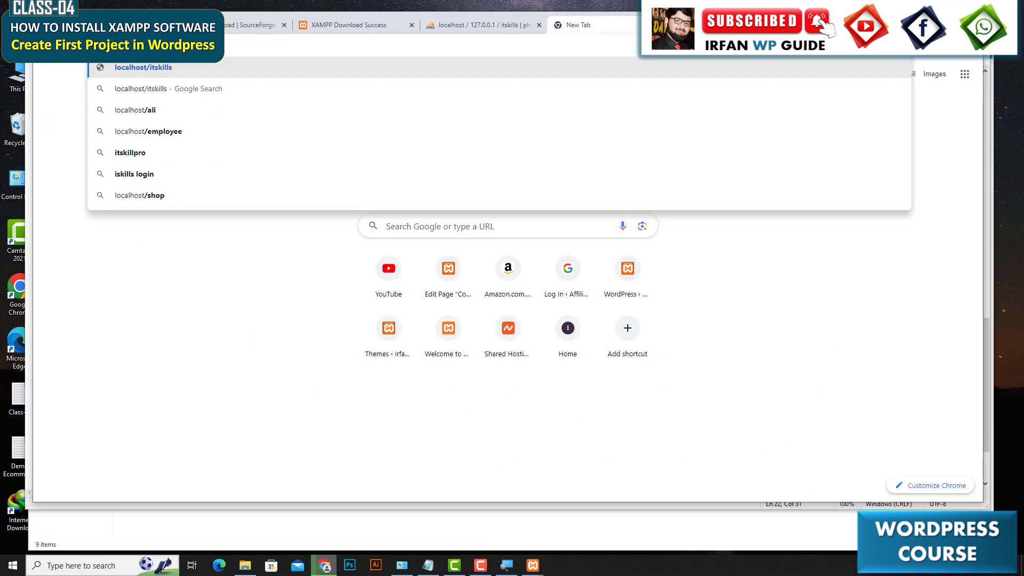
key(Return)
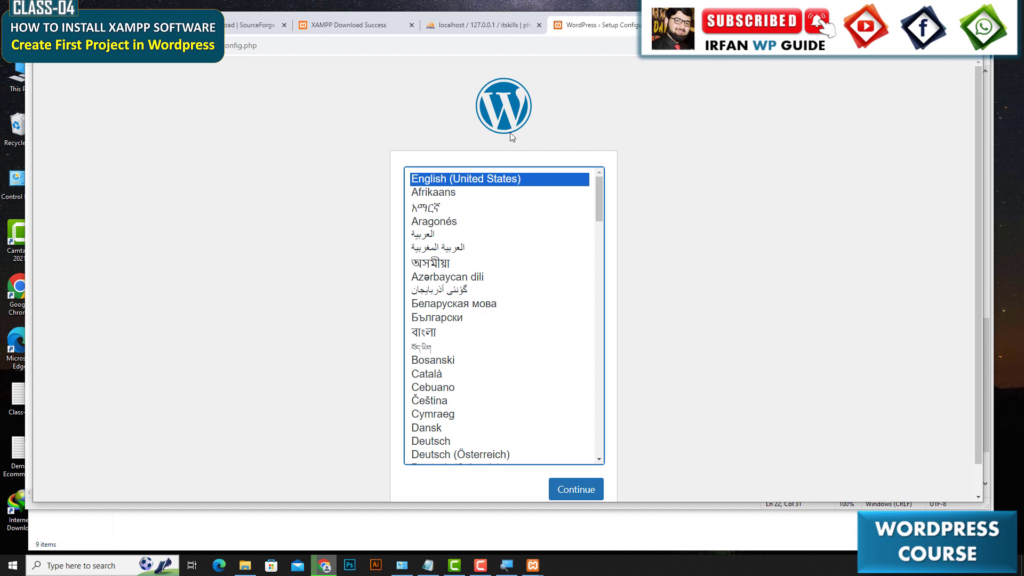
Continue the setup in English (United States) and proceed past the list of required database details.
scroll(674, 347, down, 1)
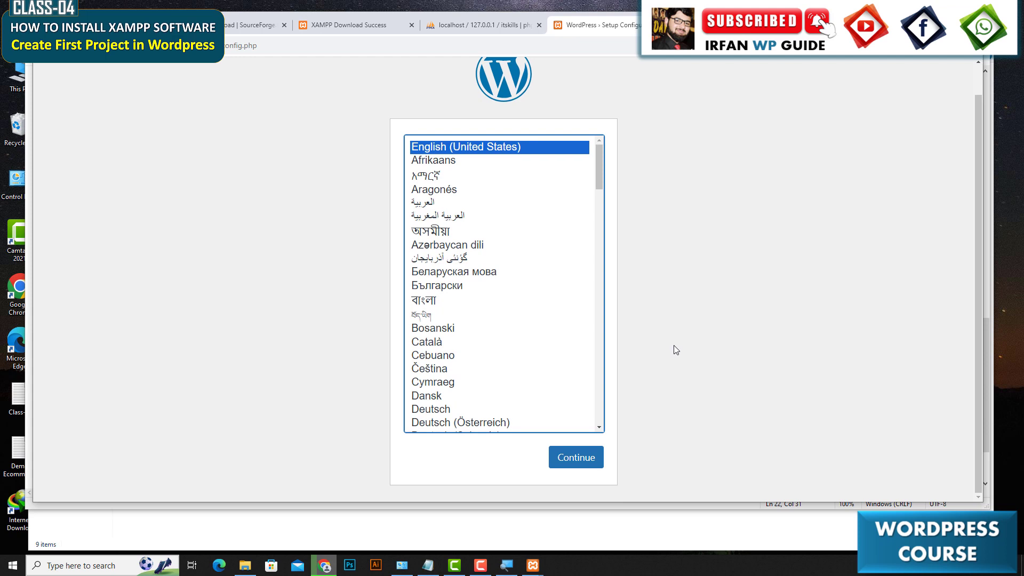
click(590, 460)
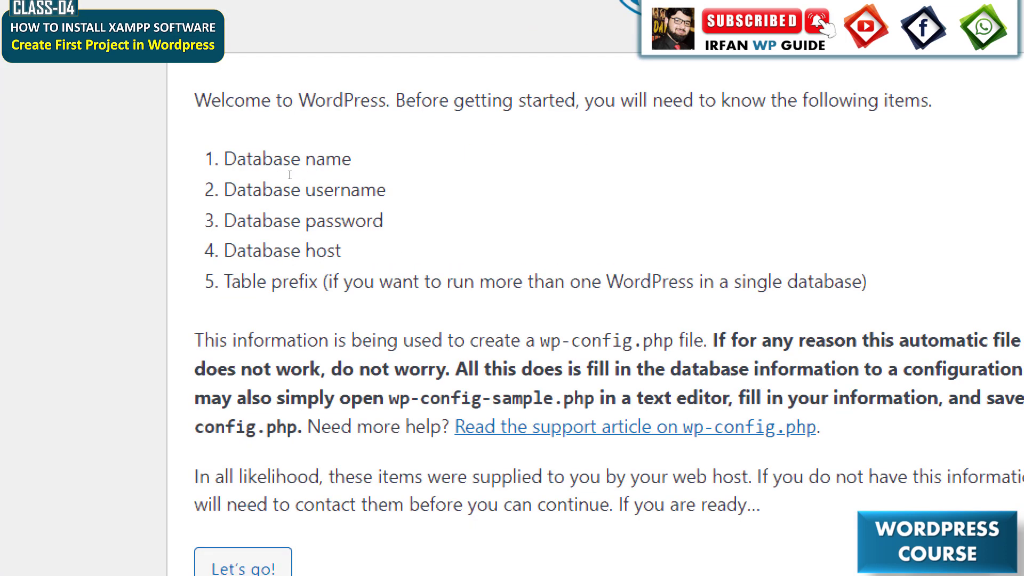
drag(289, 175, 469, 178)
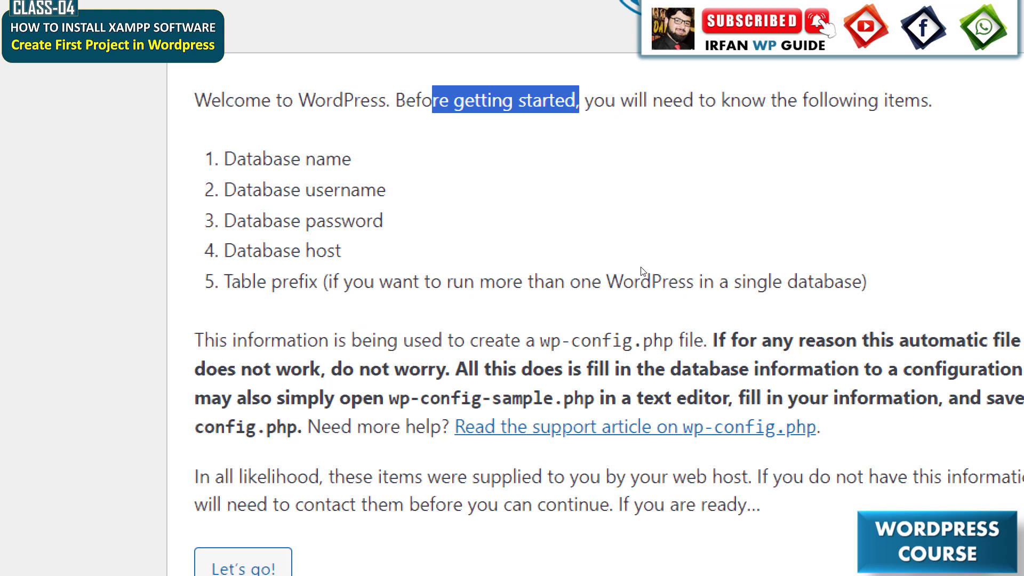
drag(620, 266, 223, 159)
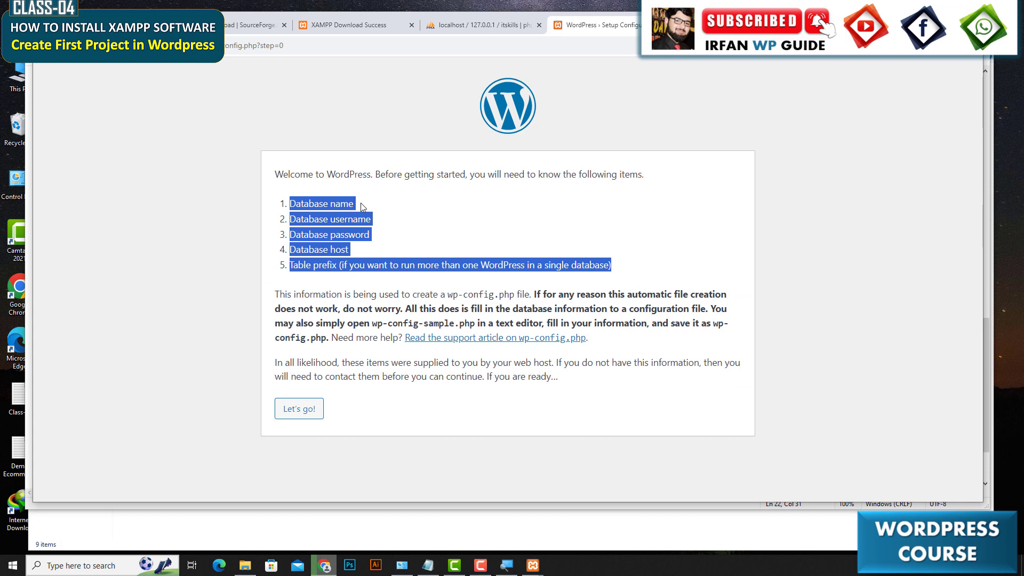
click(307, 415)
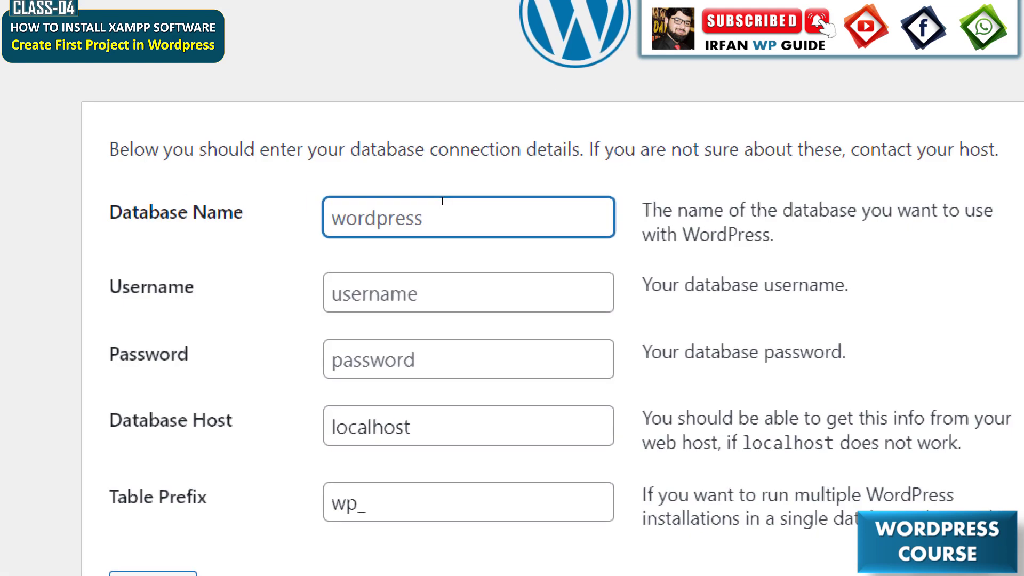
Enter database name itskills and username root with an empty password, submit, and run the installation.
text(itskills)
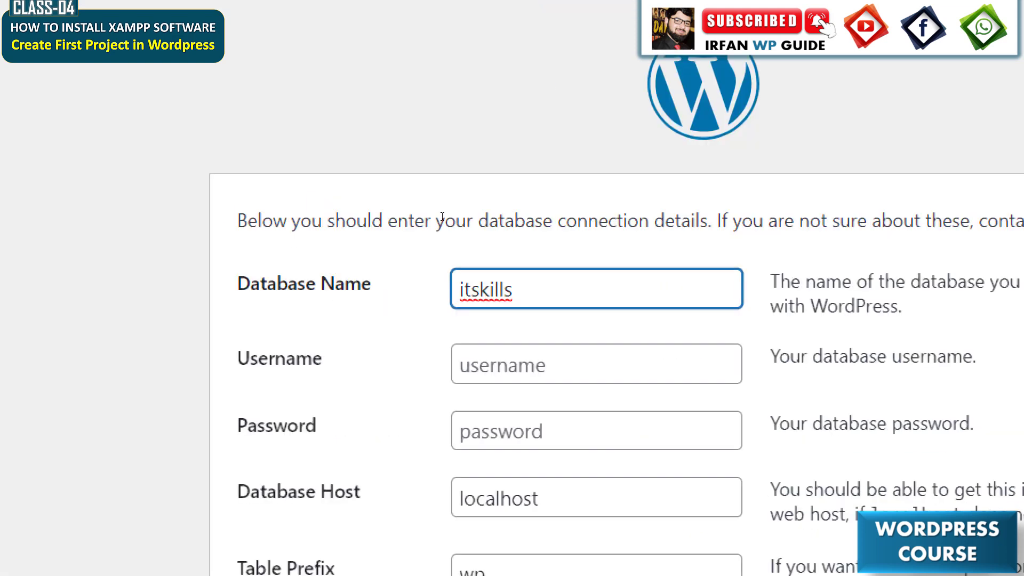
key(Tab)
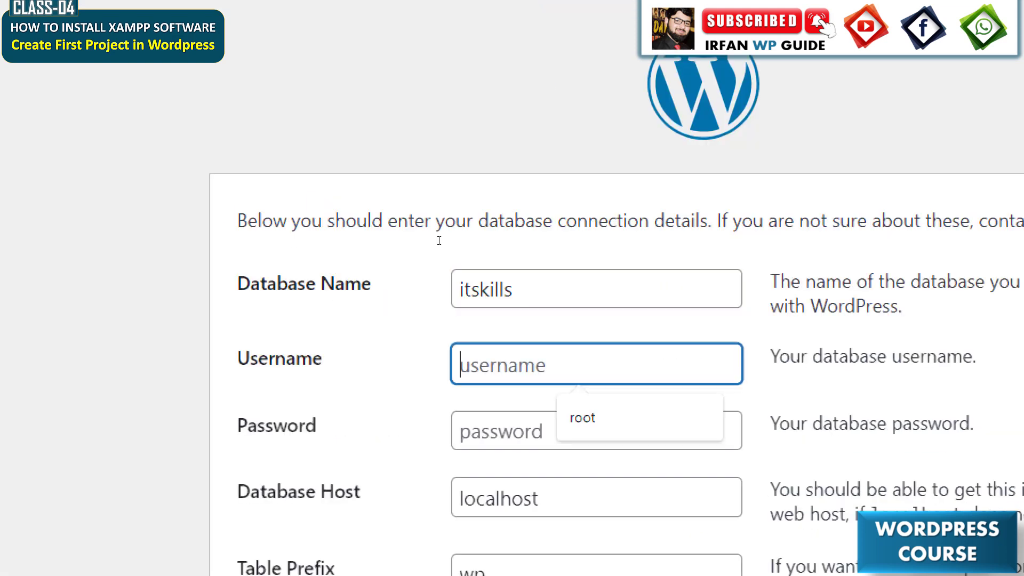
text(root)
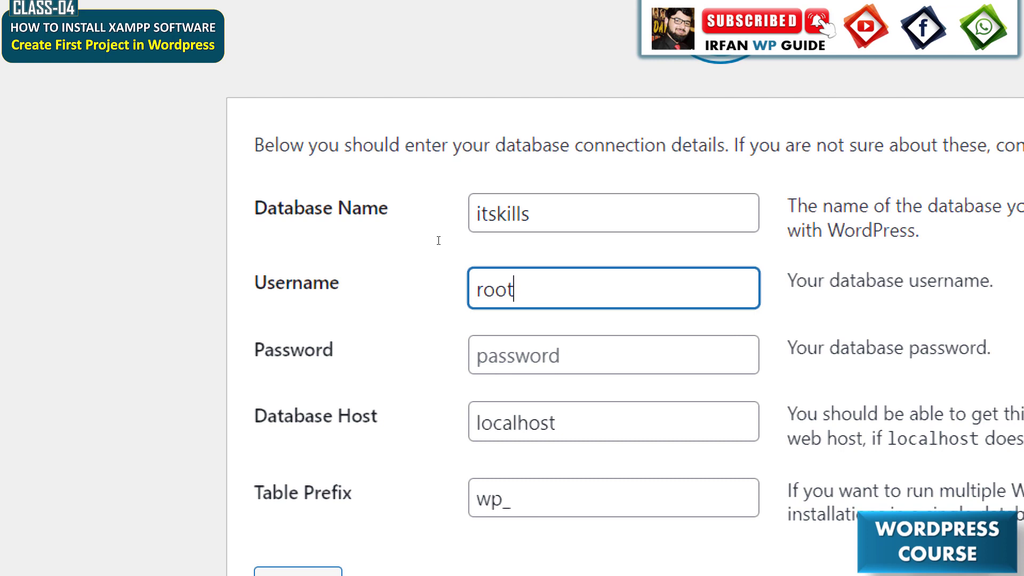
key(Tab)
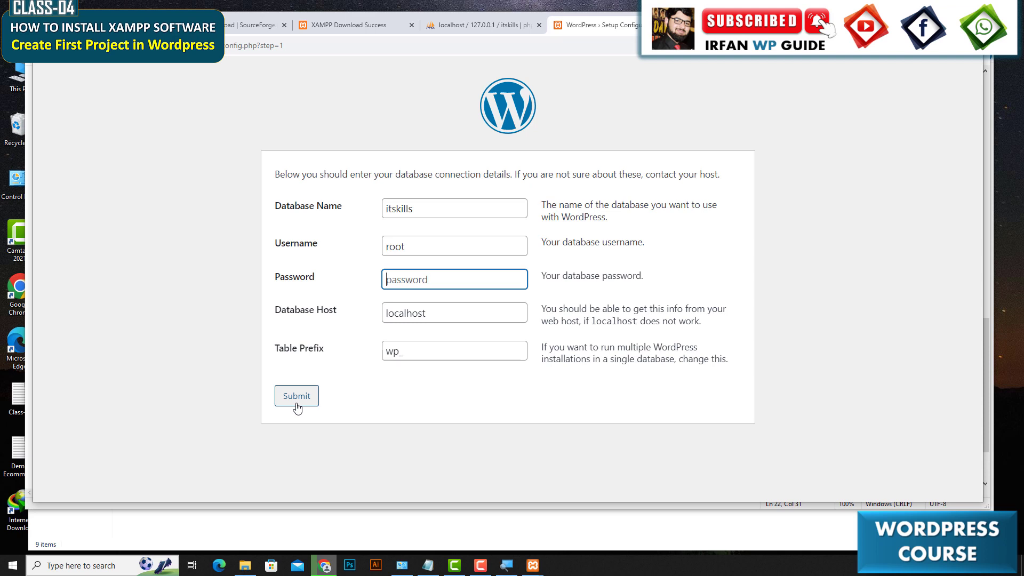
click(297, 407)
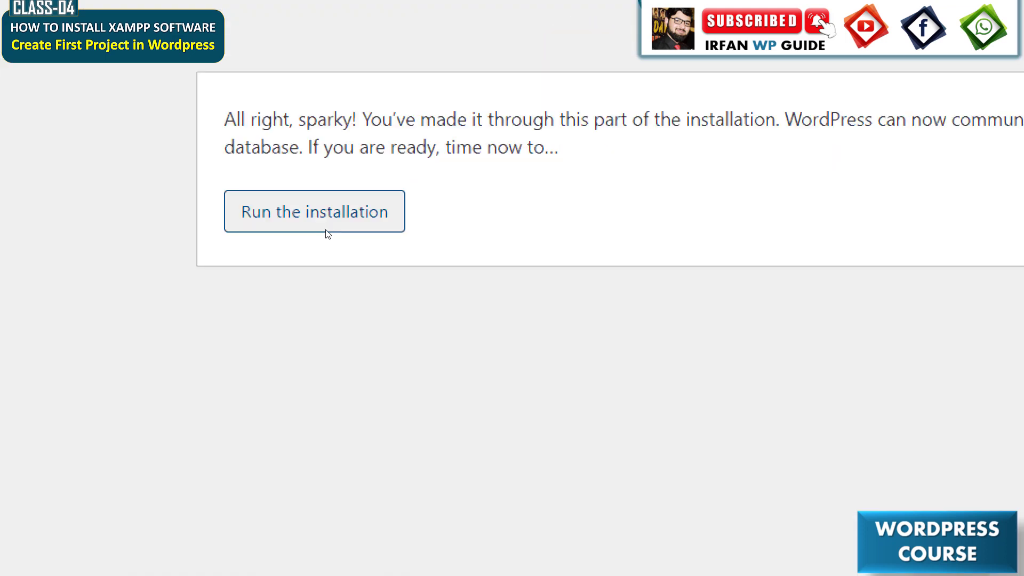
click(326, 233)
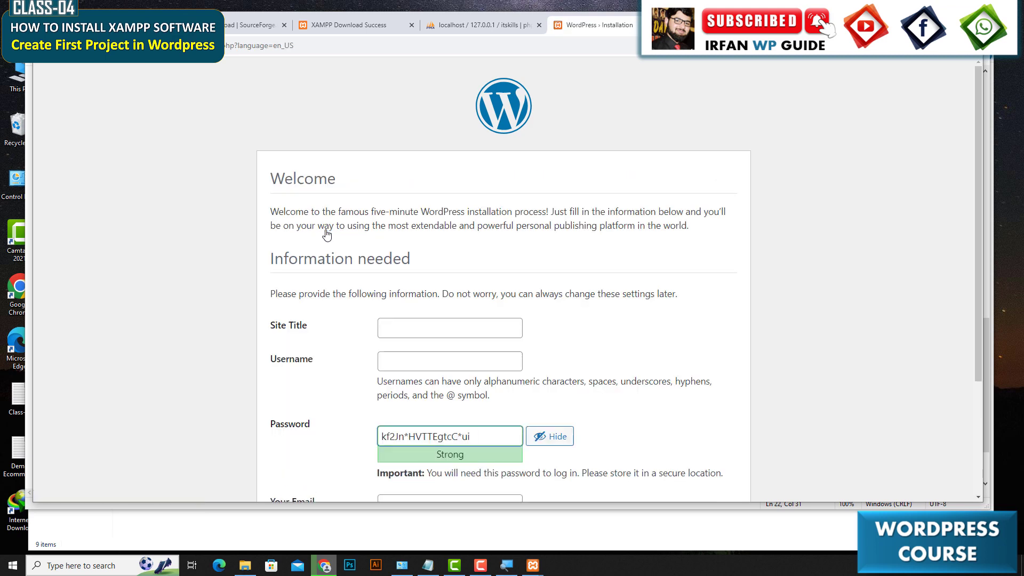
Review the Step-4 notes and the Information needed section of the installation form.
click(429, 565)
drag(426, 367, 46, 173)
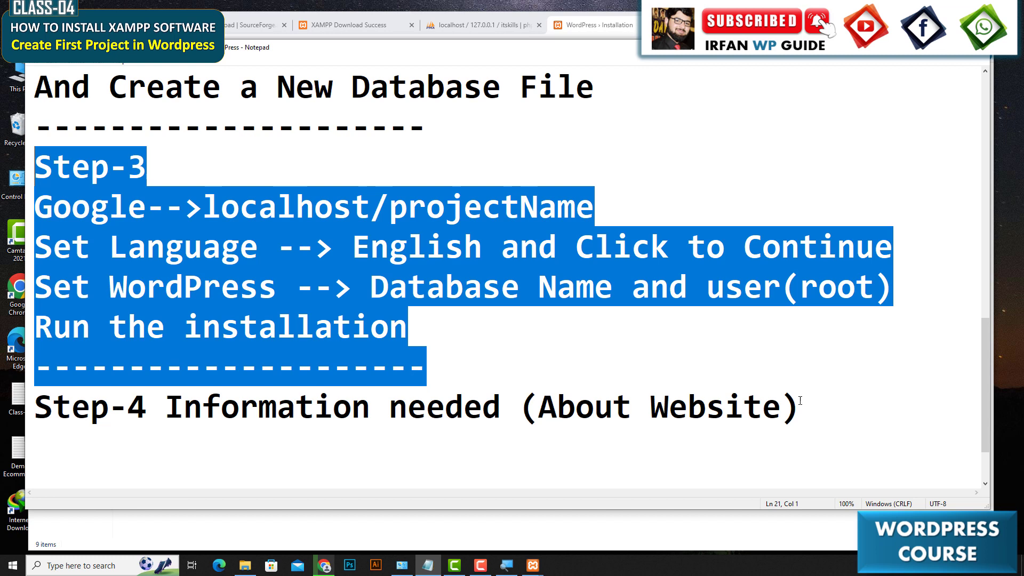
drag(801, 400, 37, 388)
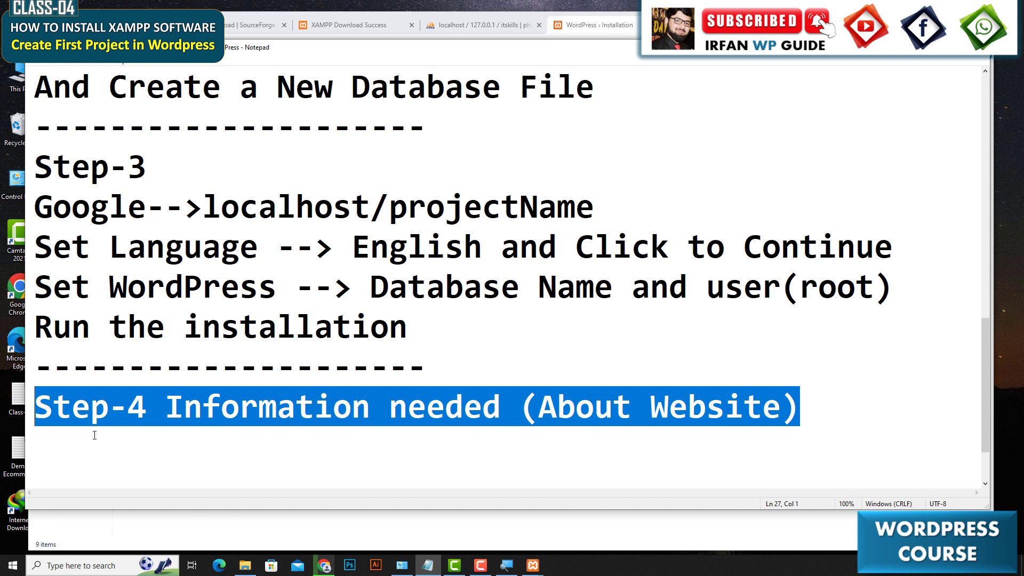
click(322, 566)
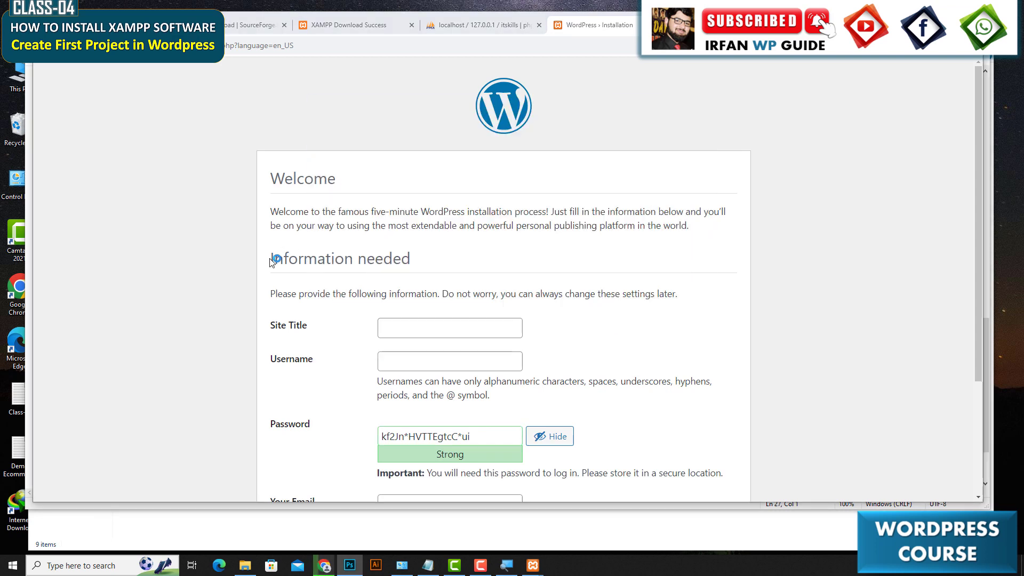
drag(271, 262, 442, 262)
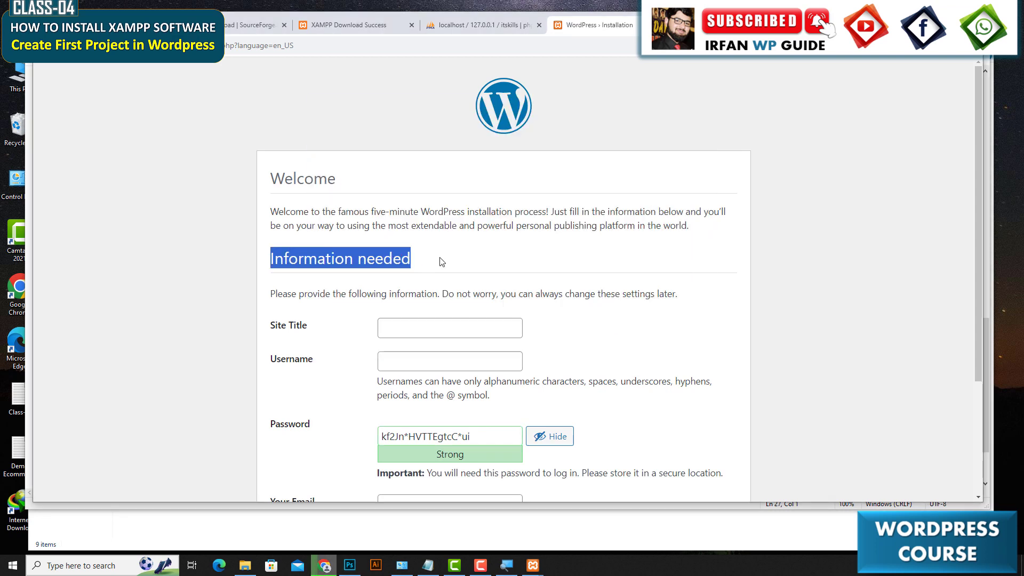
scroll(566, 305, down, 2)
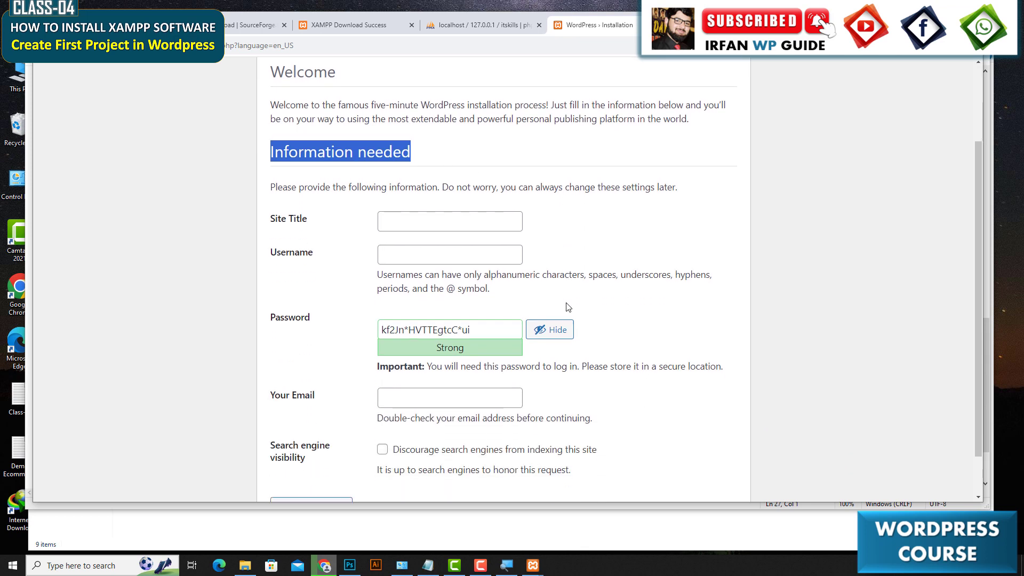
scroll(579, 291, down, 1)
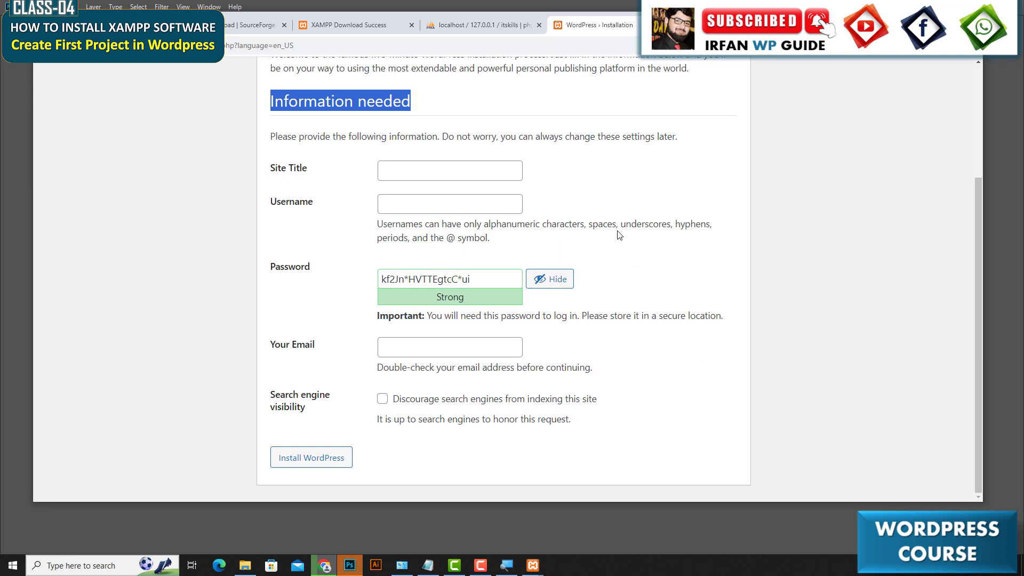
Set the site title to IT SKILLS and the administrator username to admin.
click(415, 168)
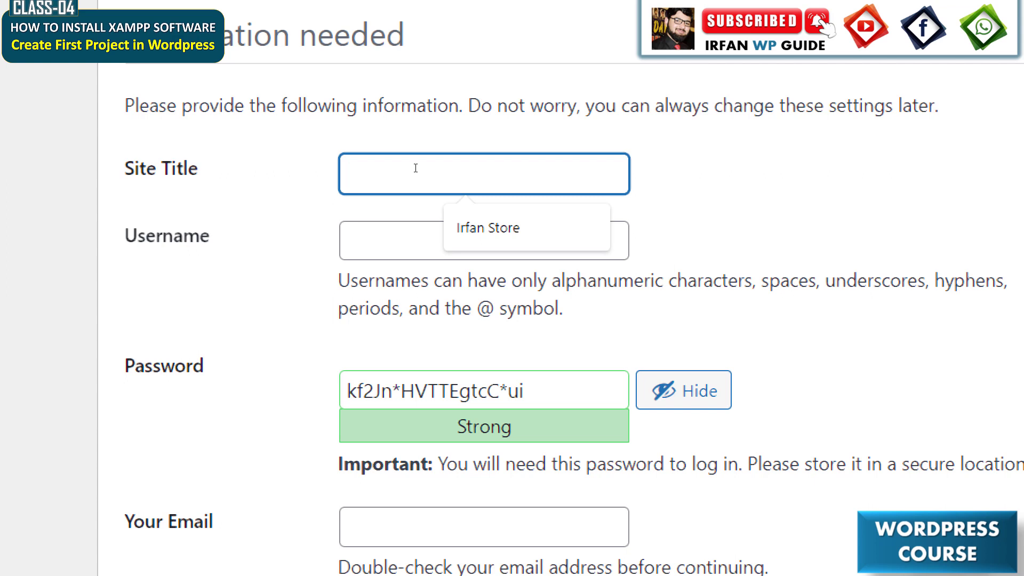
text(IT SKILLS)
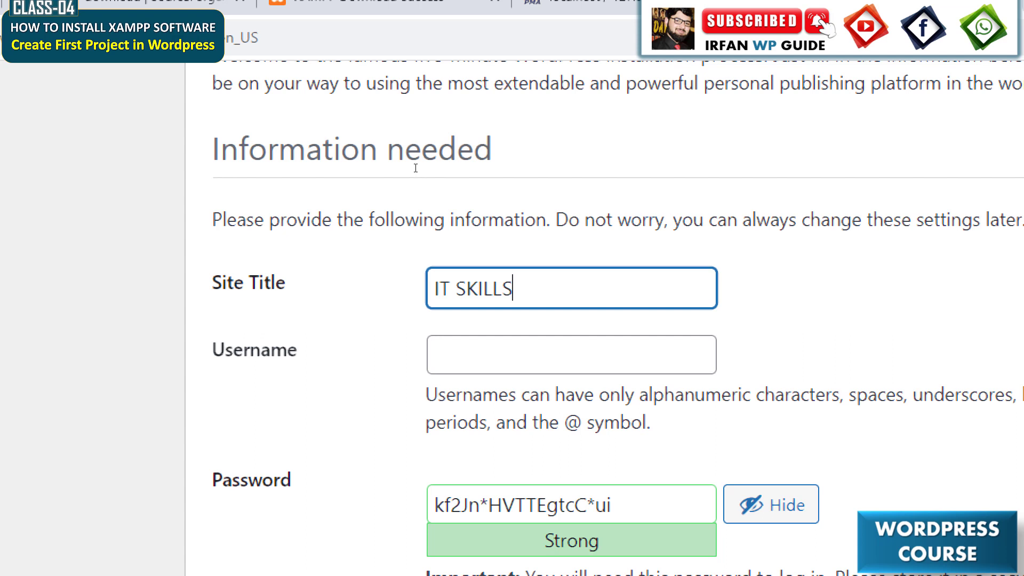
key(Tab)
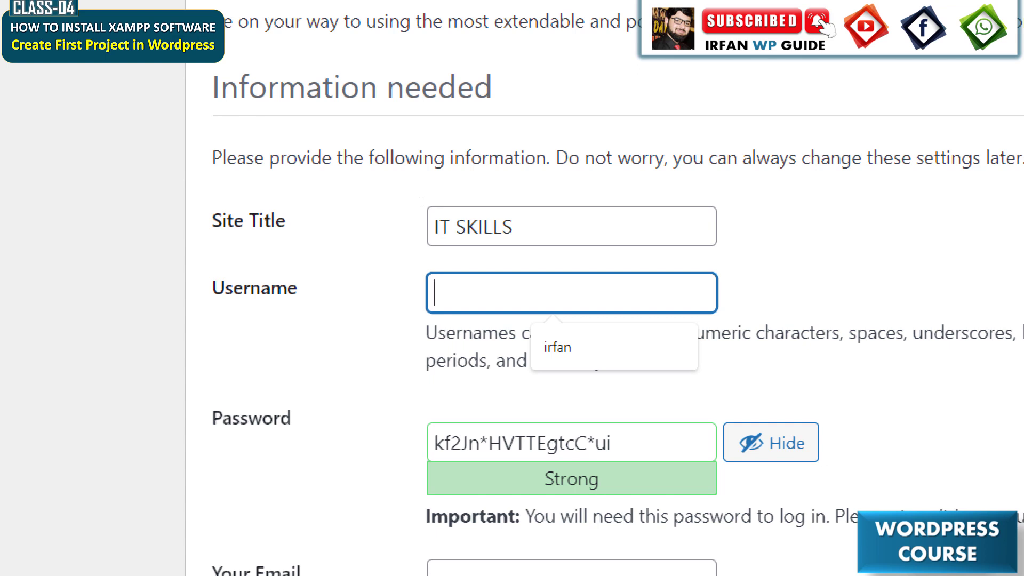
text(admin)
Replace the generated password with the admin account password and confirm use of the weak password.
key(Tab)
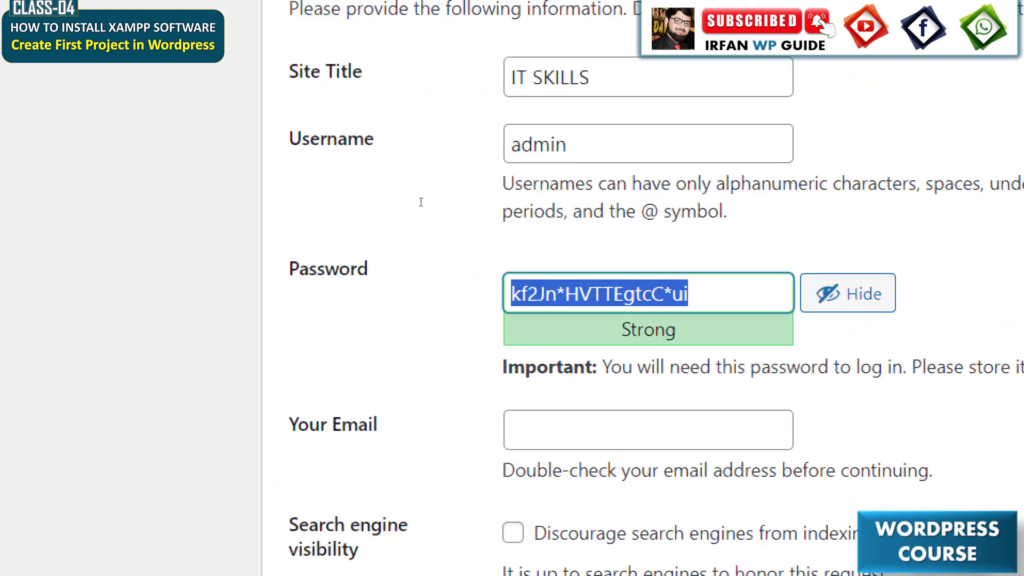
text(admin)
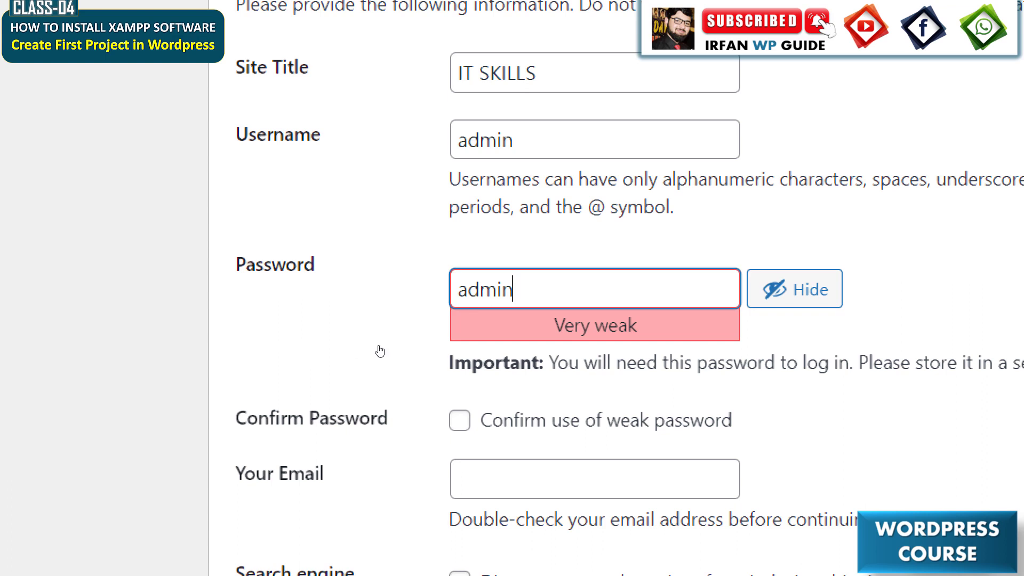
click(460, 420)
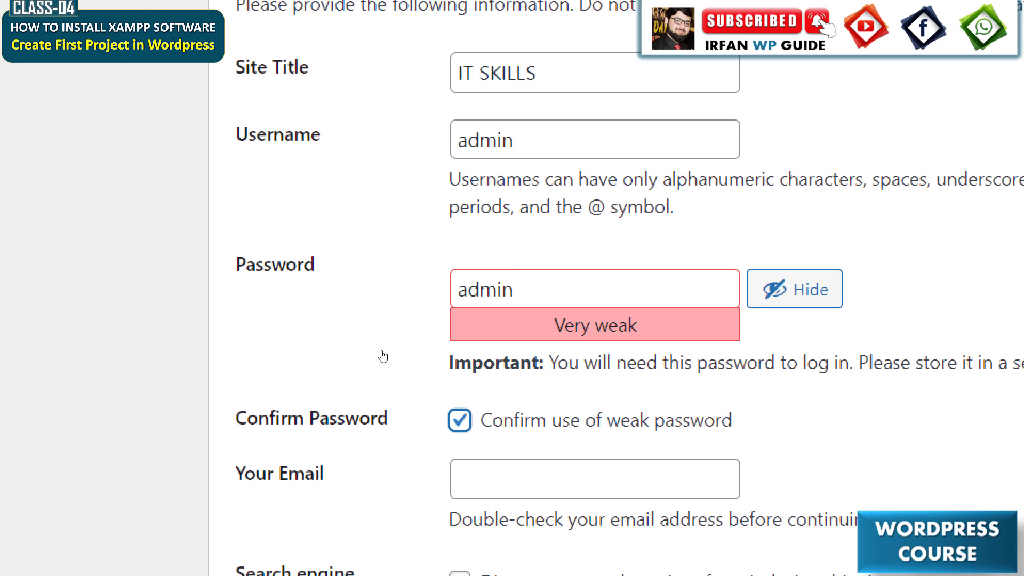
click(429, 281)
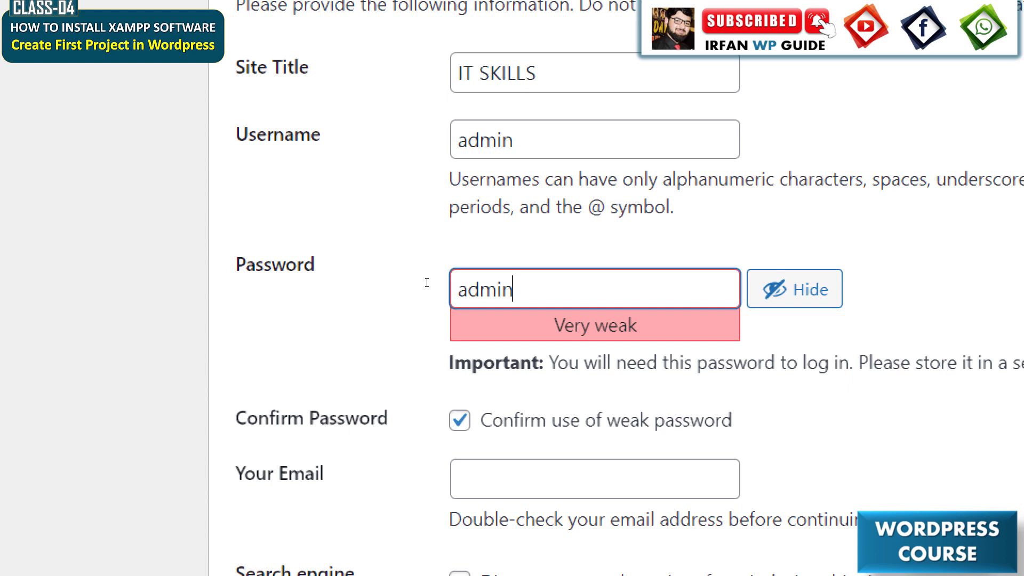
drag(432, 297, 639, 328)
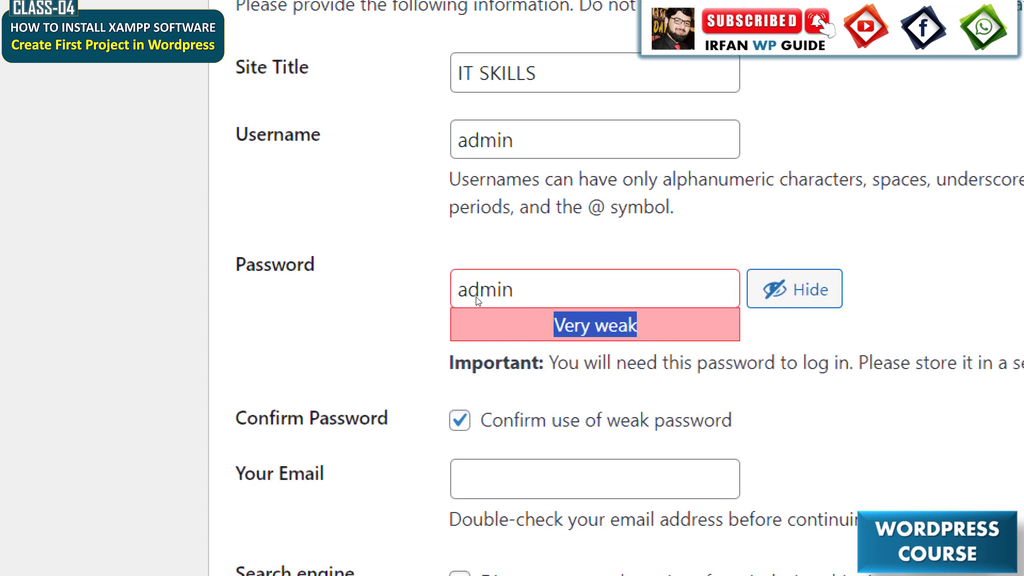
Fill in the administrator's e-mail address from the browser's autofill suggestion.
scroll(411, 426, down, 1)
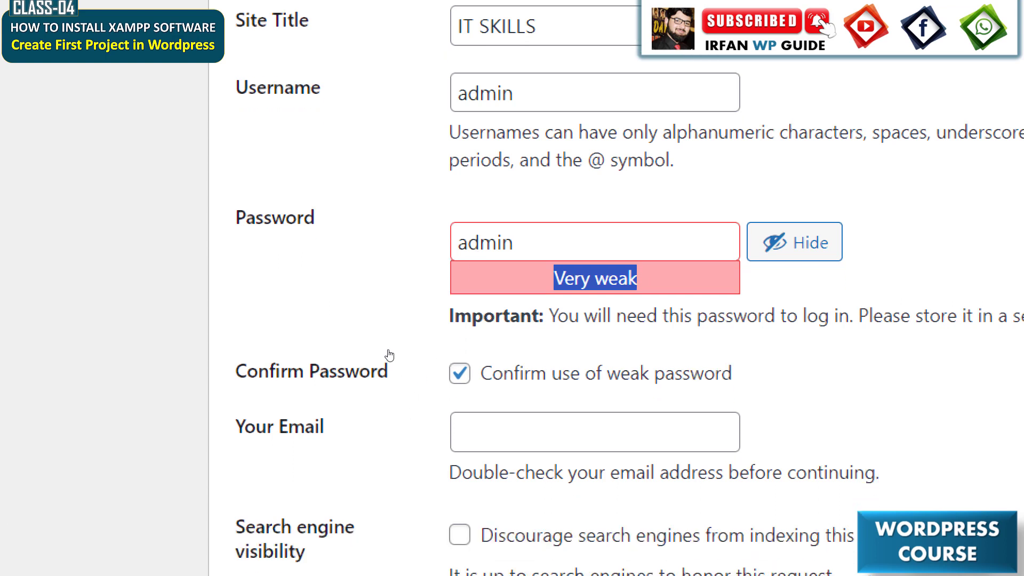
drag(319, 343, 332, 342)
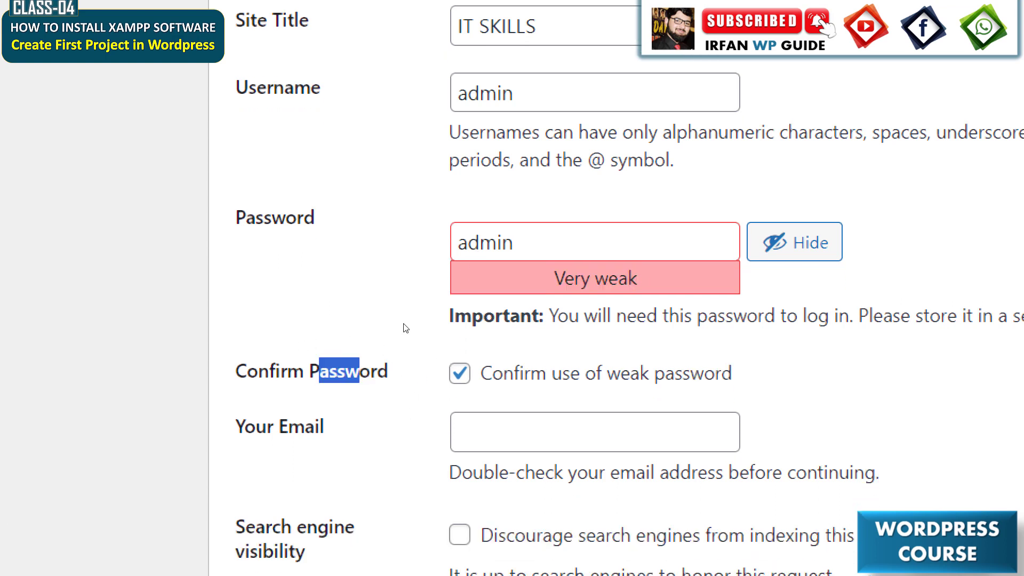
scroll(451, 448, down, 1)
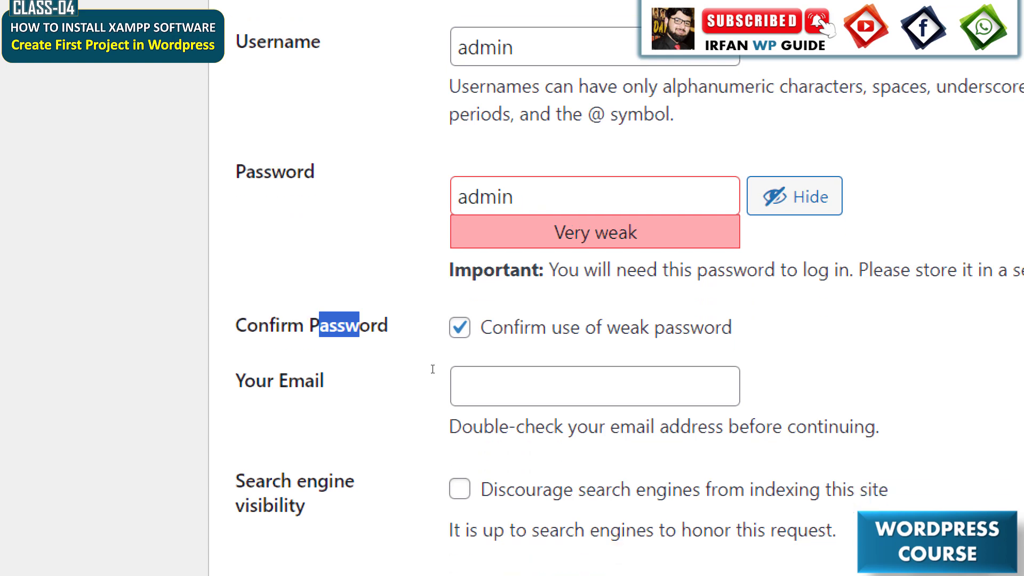
click(433, 370)
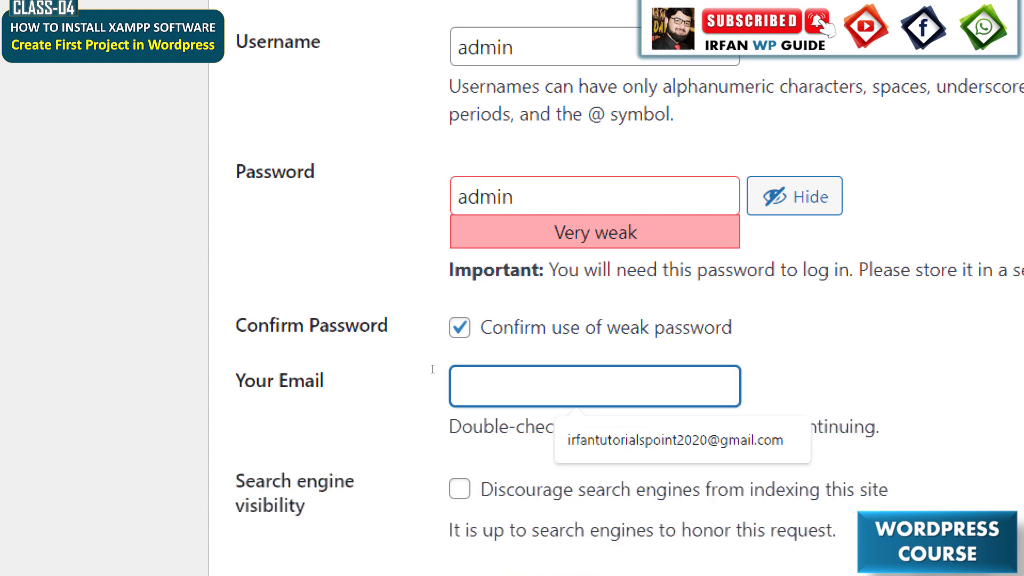
key(Down)
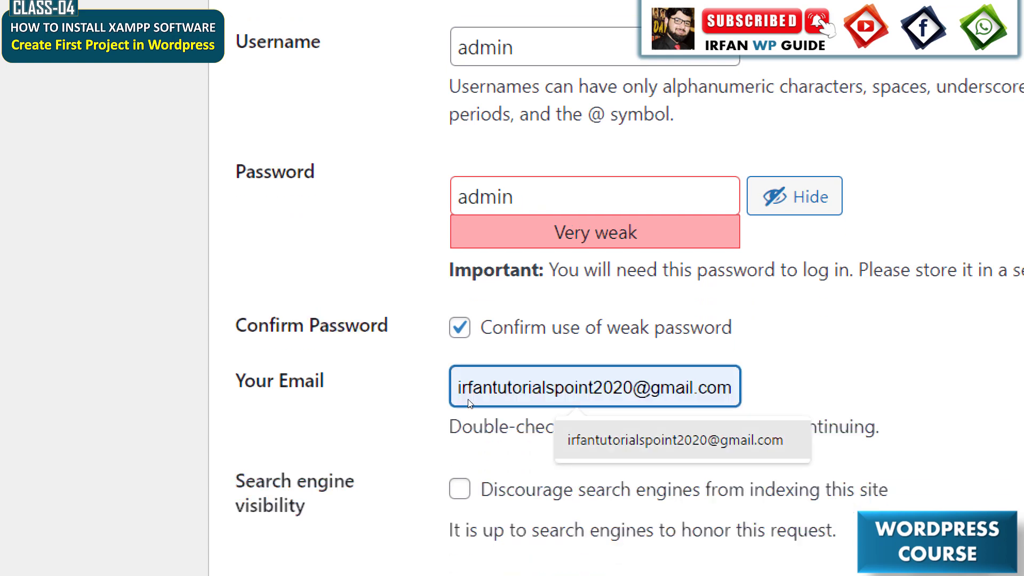
key(Return)
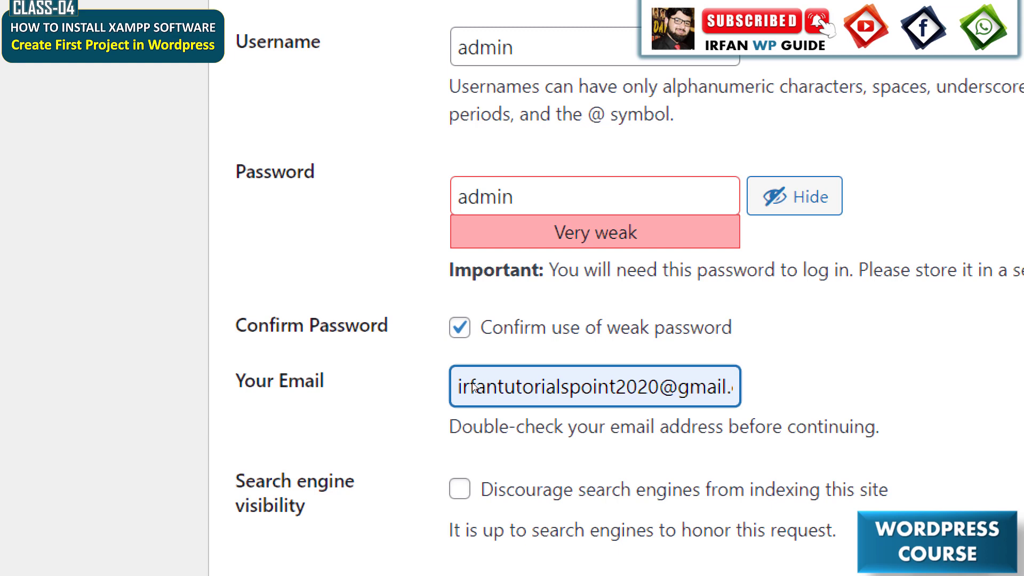
Review the search engine visibility option and run the WordPress installation.
scroll(430, 507, down, 3)
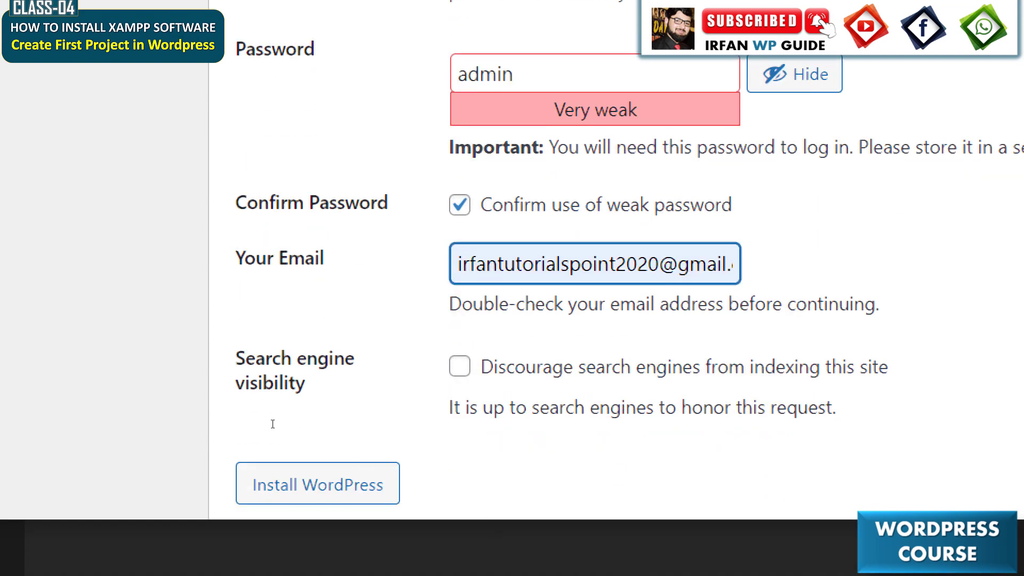
drag(272, 422, 316, 438)
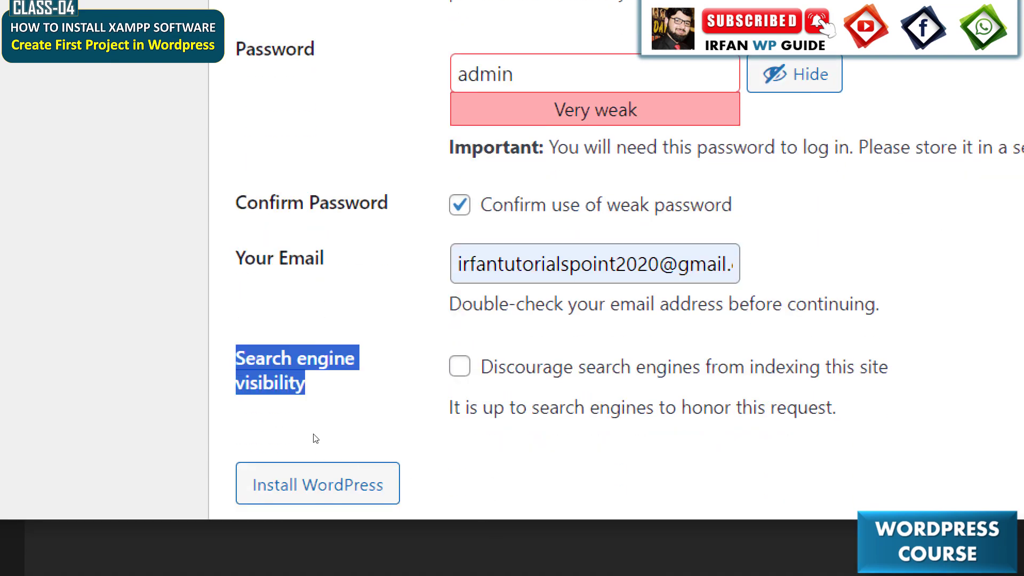
drag(451, 429, 537, 429)
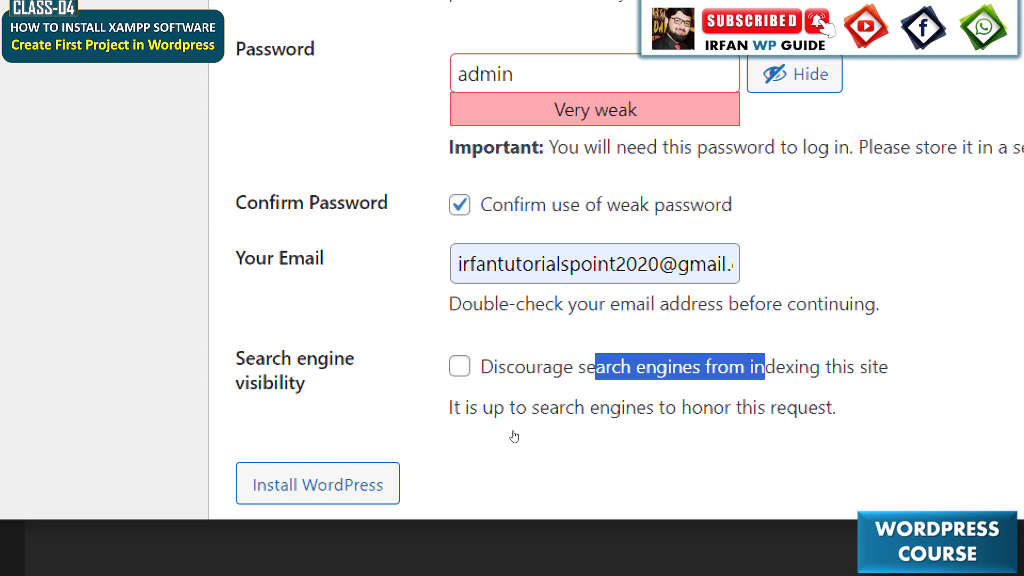
click(494, 437)
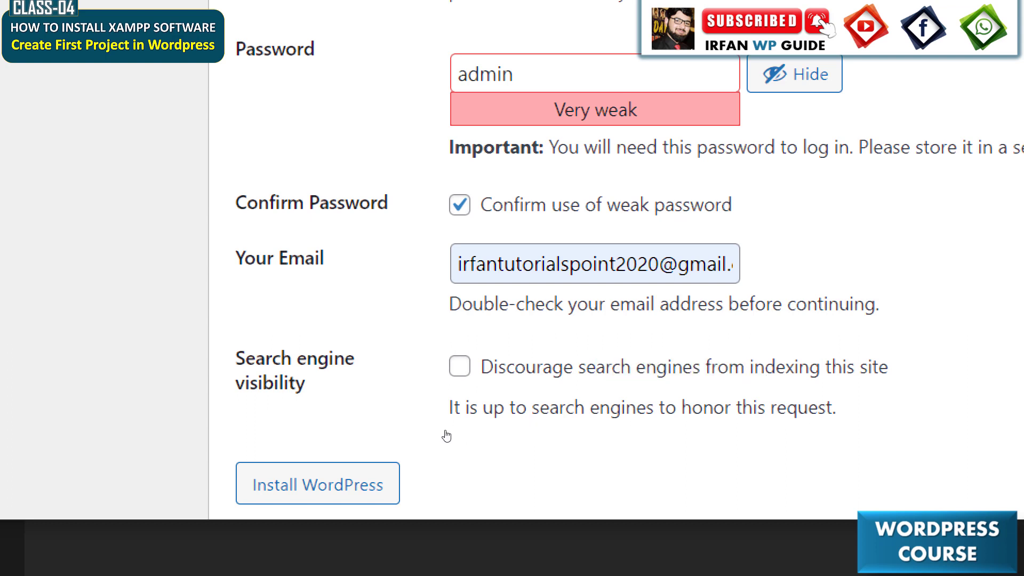
drag(480, 434, 505, 432)
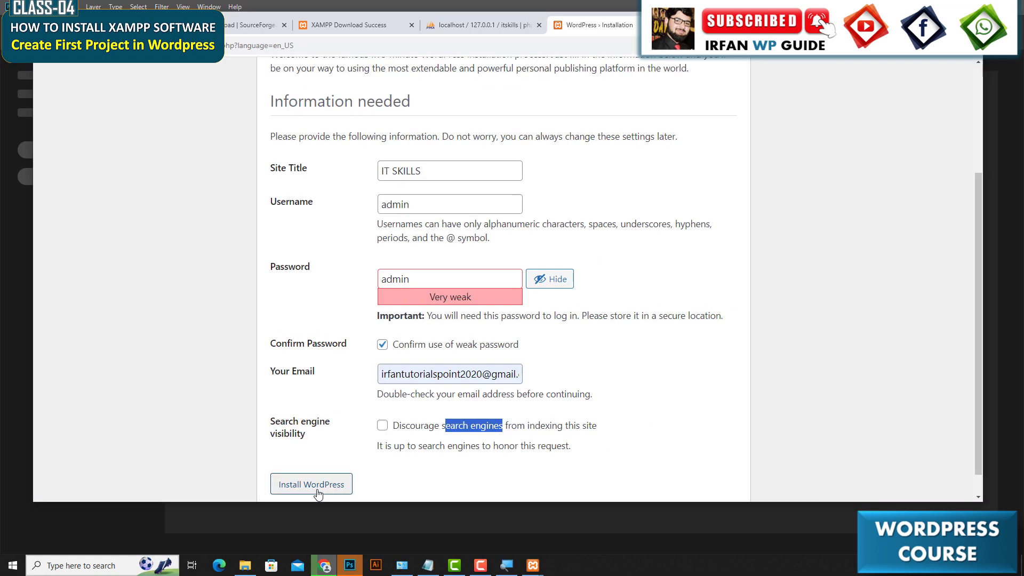
click(309, 494)
click(296, 462)
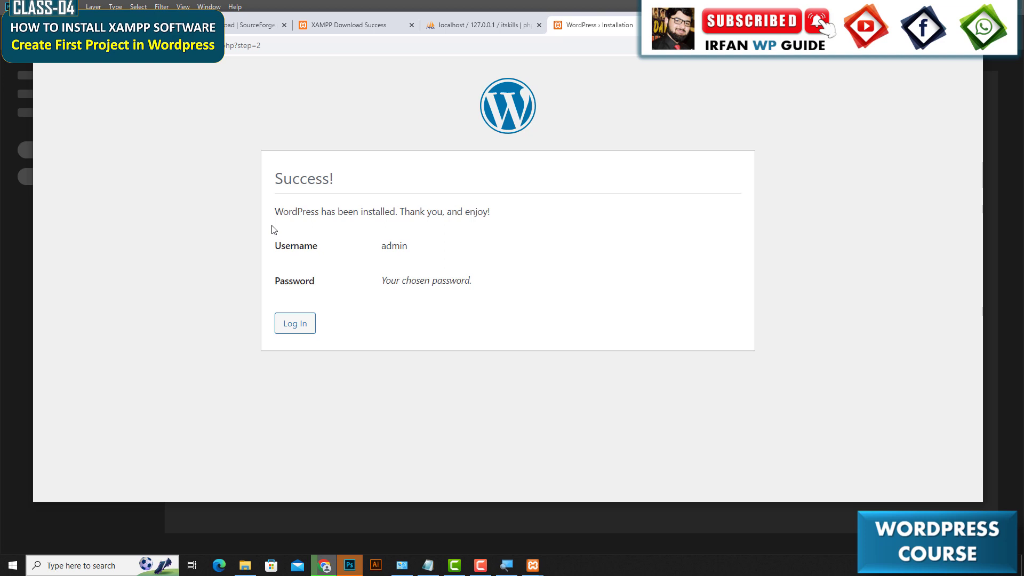
Go to the login page and sign in as admin with the account password, ticking Remember Me.
click(296, 326)
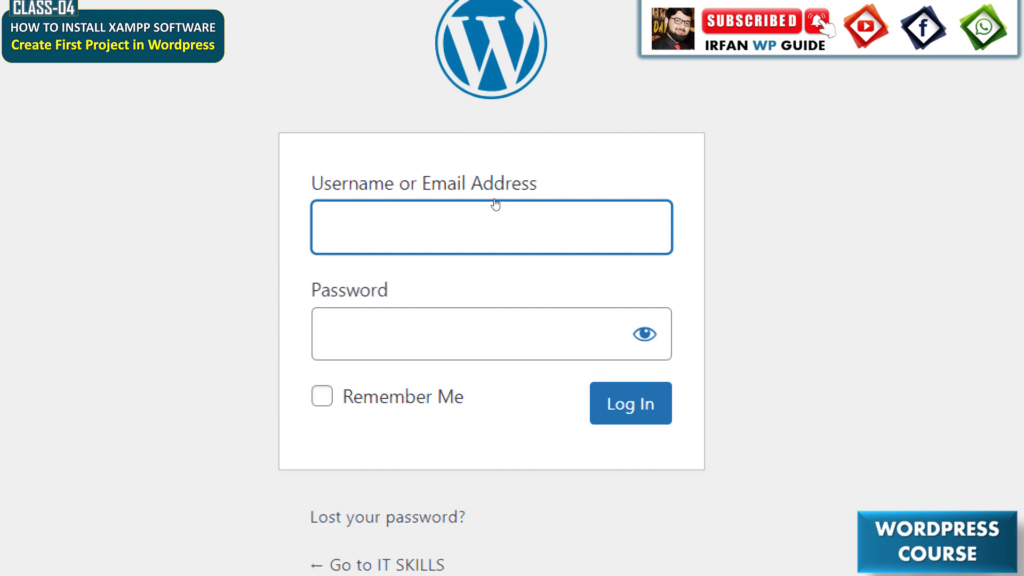
drag(431, 185, 536, 192)
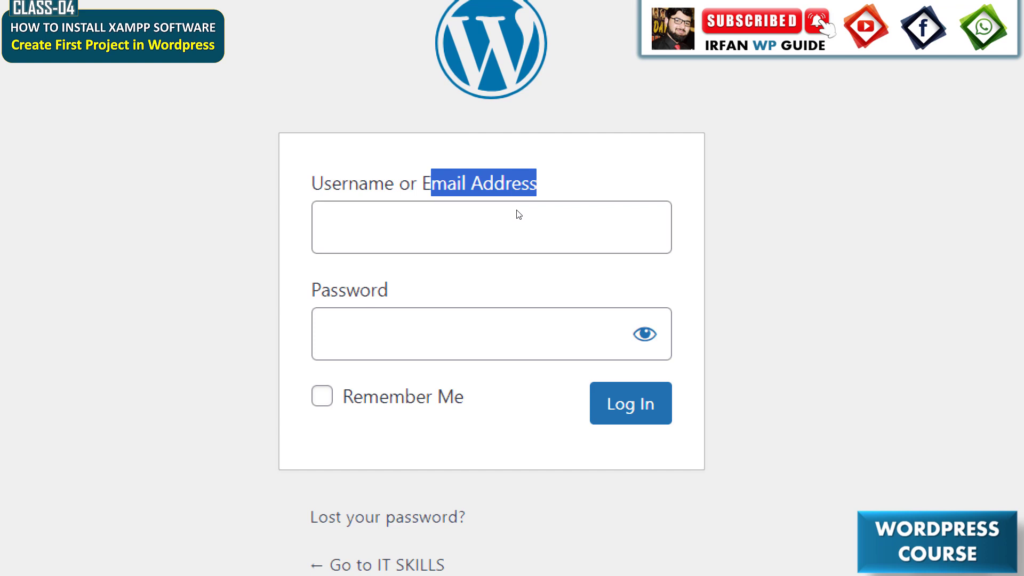
click(487, 225)
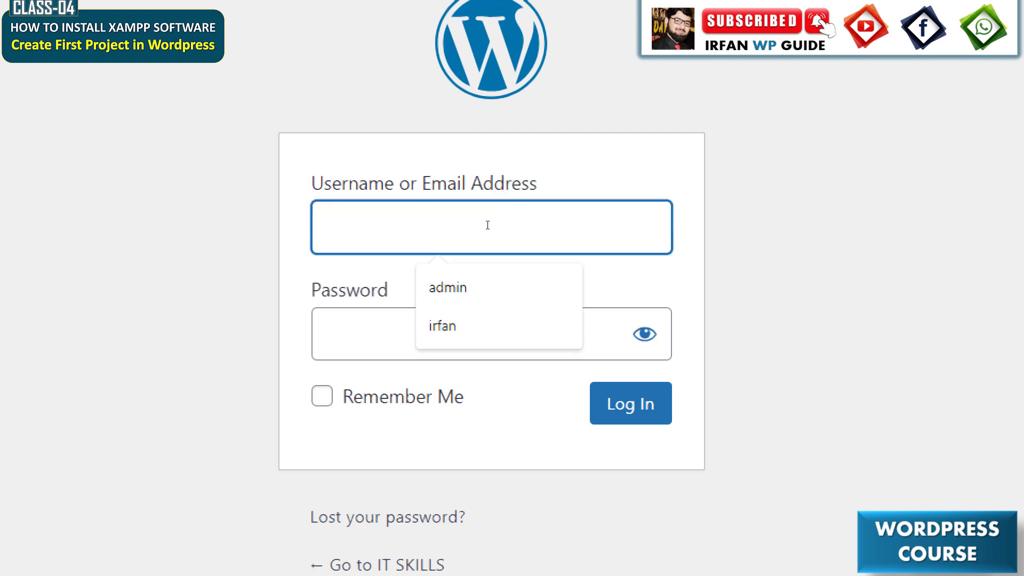
click(470, 286)
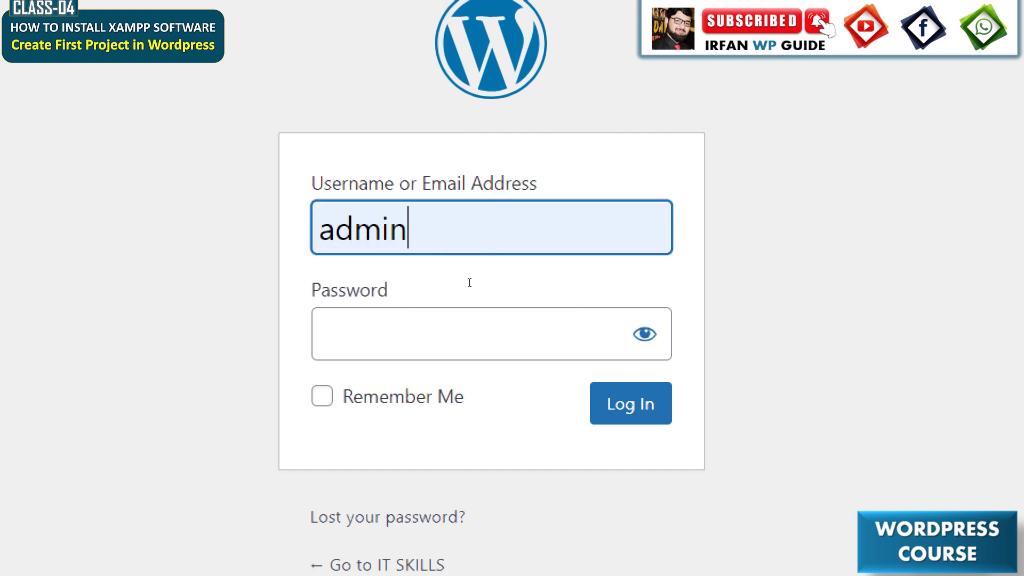
key(Tab)
text(admin)
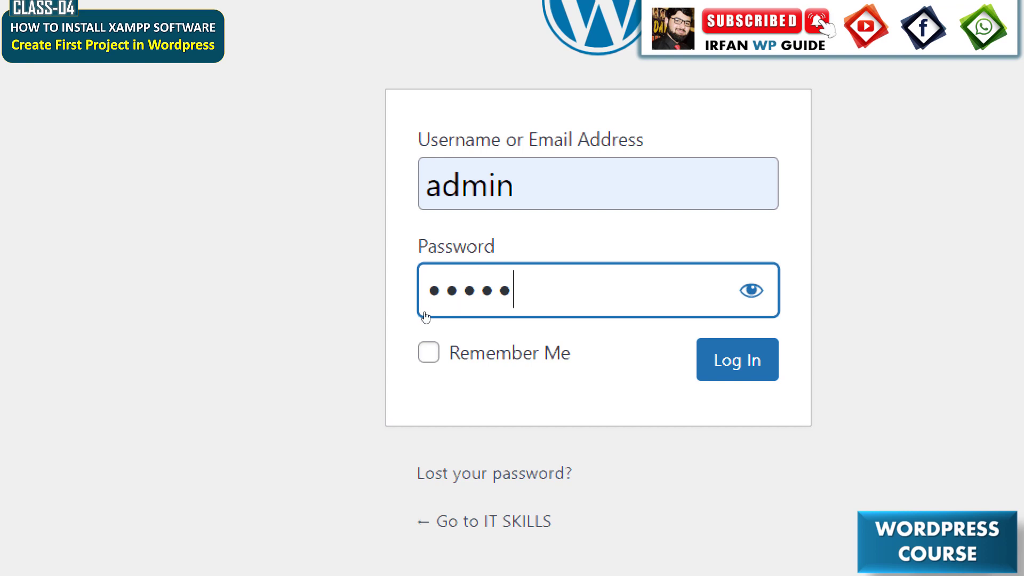
key(Tab)
key(space)
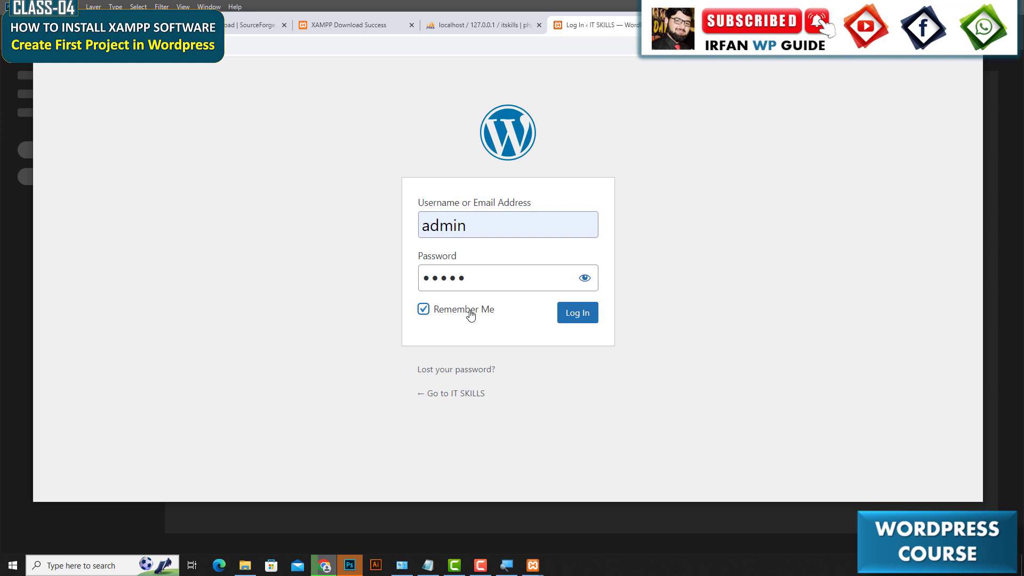
click(572, 323)
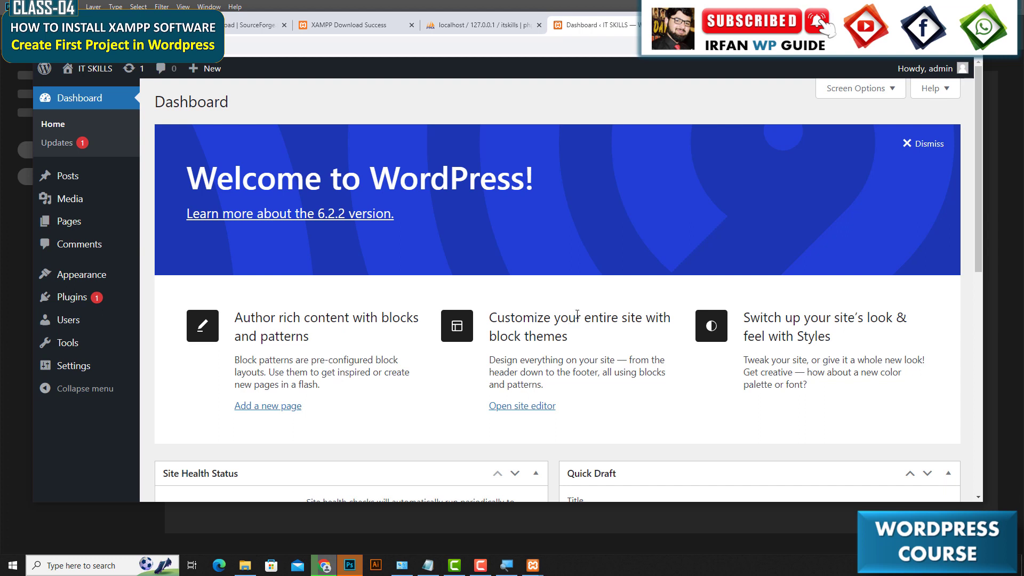
Open the IT SKILLS site in a new tab from the dashboard and scroll through its home page.
mouse_move(67, 75)
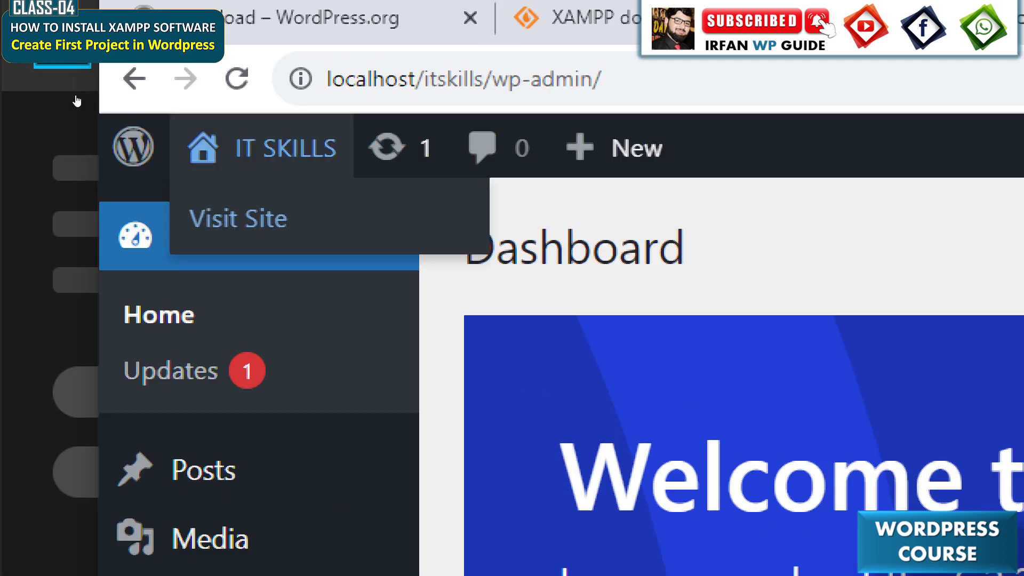
right_click(226, 227)
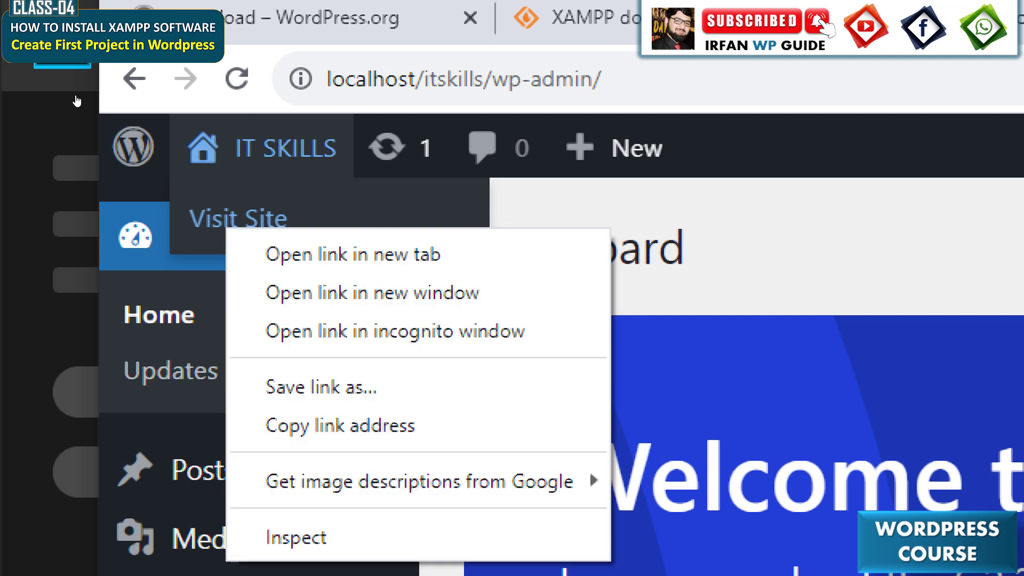
key(Down)
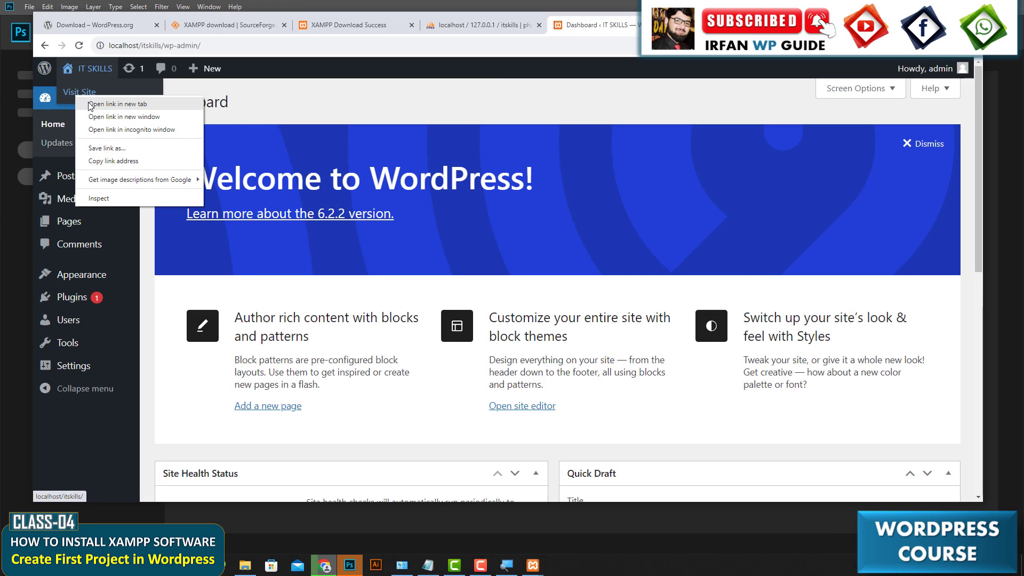
key(Escape)
click(89, 104)
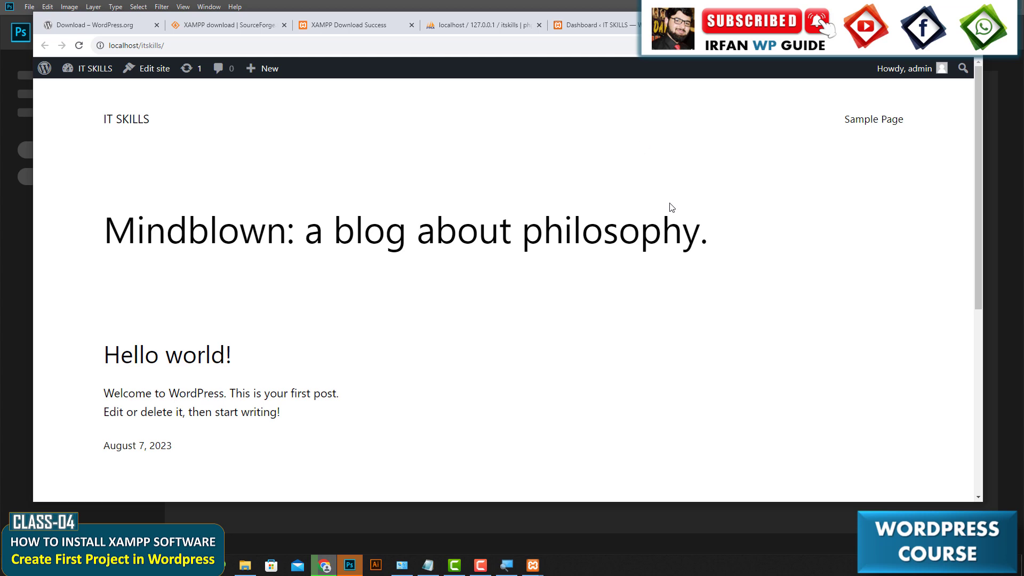
scroll(671, 211, down, 6)
scroll(670, 201, up, 6)
mouse_move(105, 66)
Close all the open browser tabs, leaving only a new blank tab.
click(617, 31)
mouse_move(962, 72)
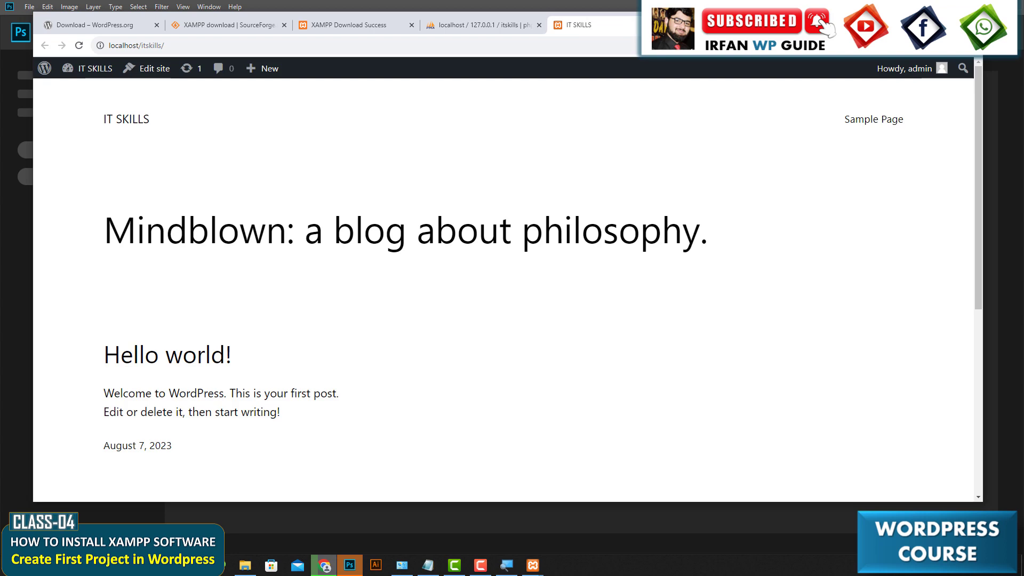
key(ctrl+w)
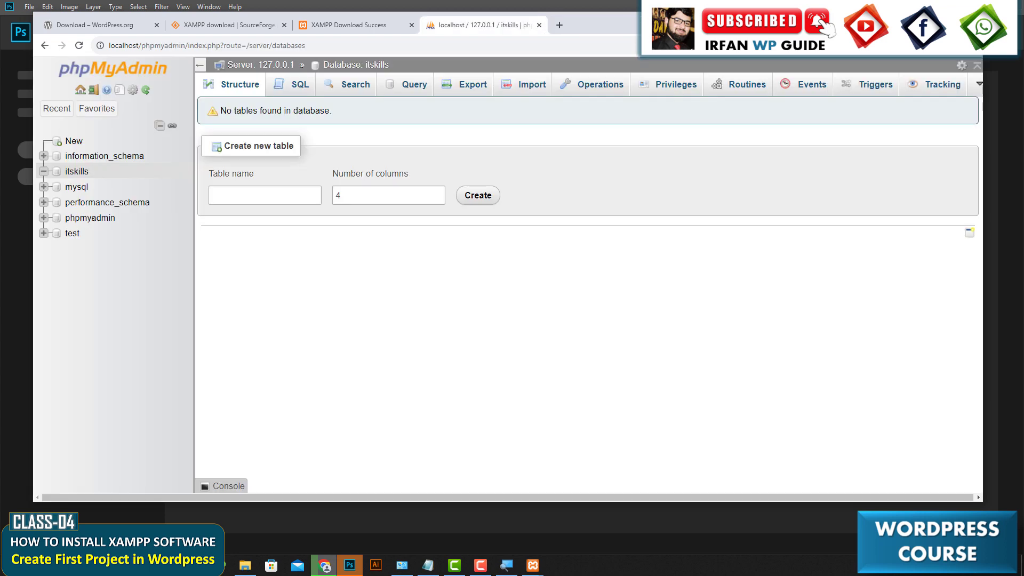
click(539, 26)
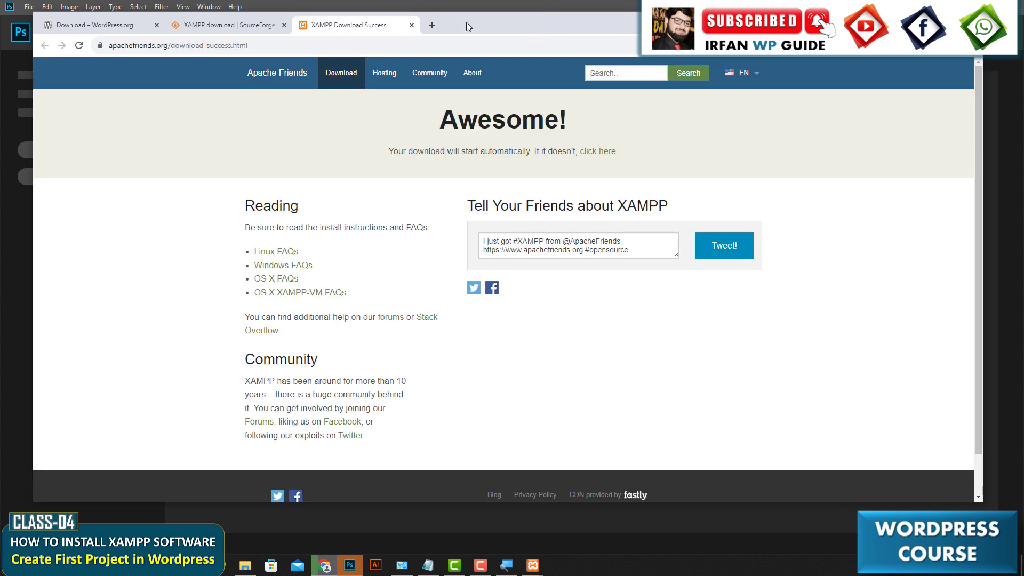
click(412, 25)
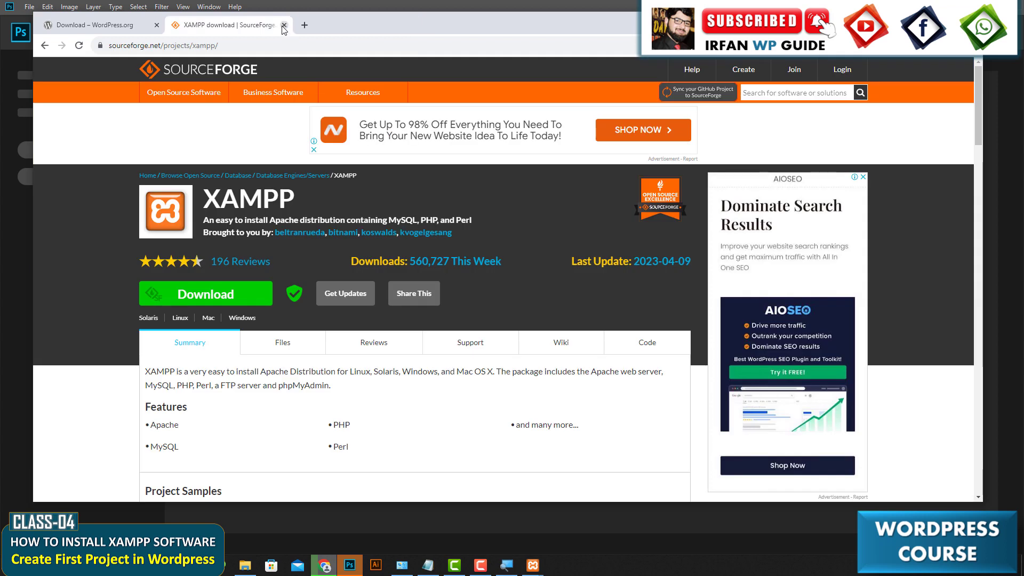
click(285, 25)
click(177, 26)
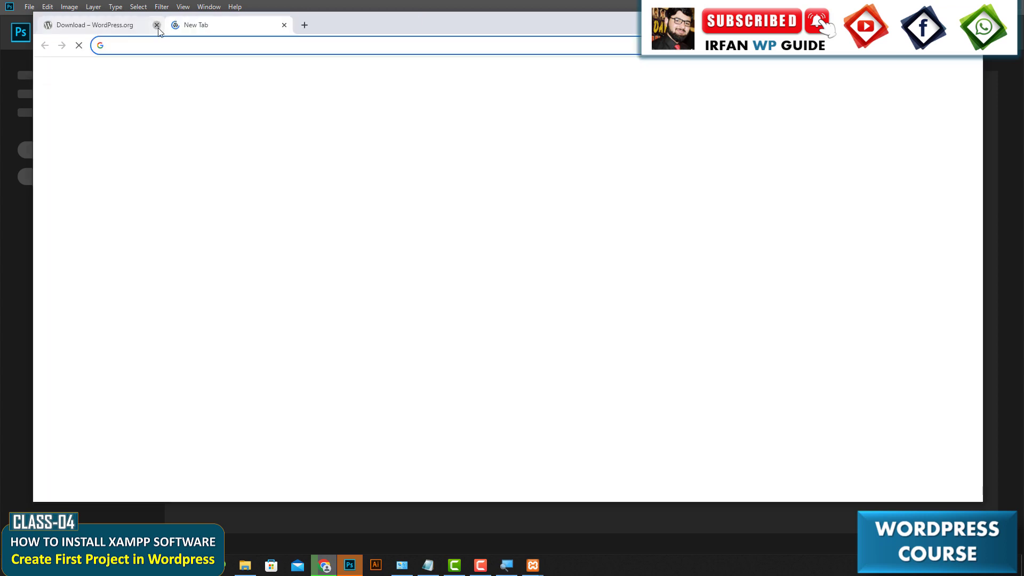
click(157, 25)
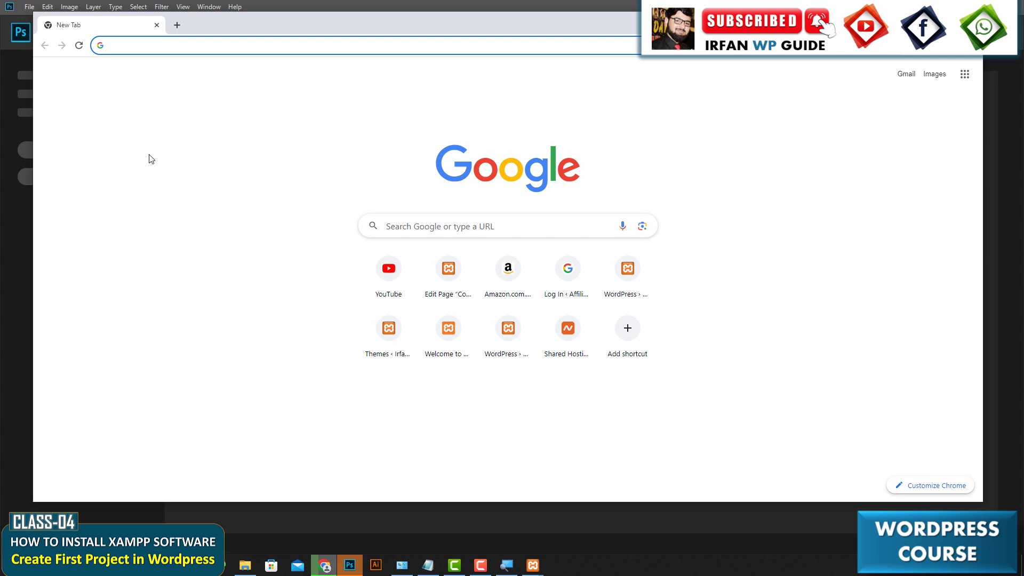
Switch to the Notepad notes and review the Step-1 to Step-4 instructions.
key(alt+Tab)
scroll(110, 217, up, 8)
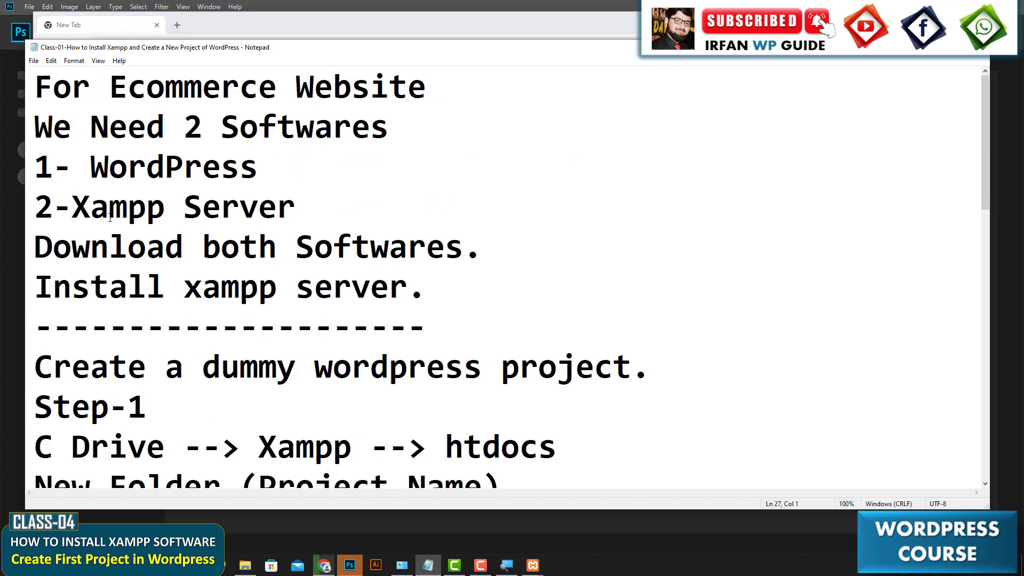
scroll(84, 278, down, 3)
scroll(62, 189, up, 1)
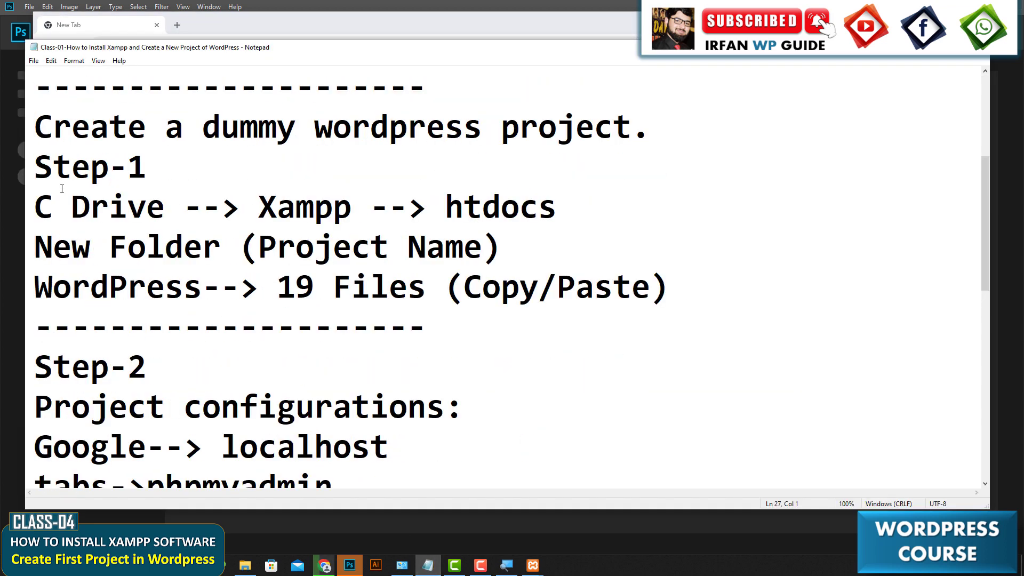
drag(37, 167, 663, 286)
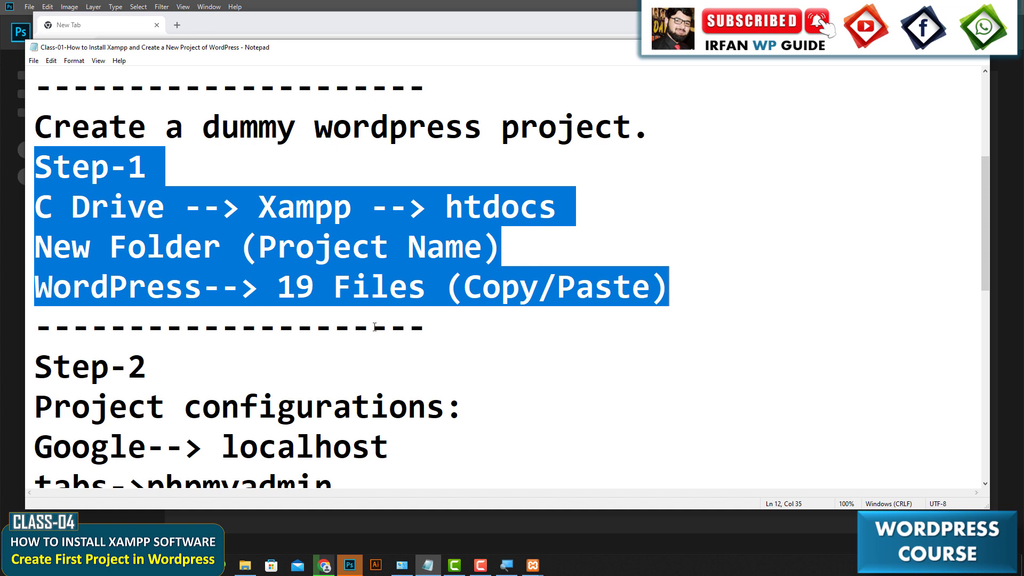
scroll(375, 327, down, 2)
drag(108, 170, 279, 288)
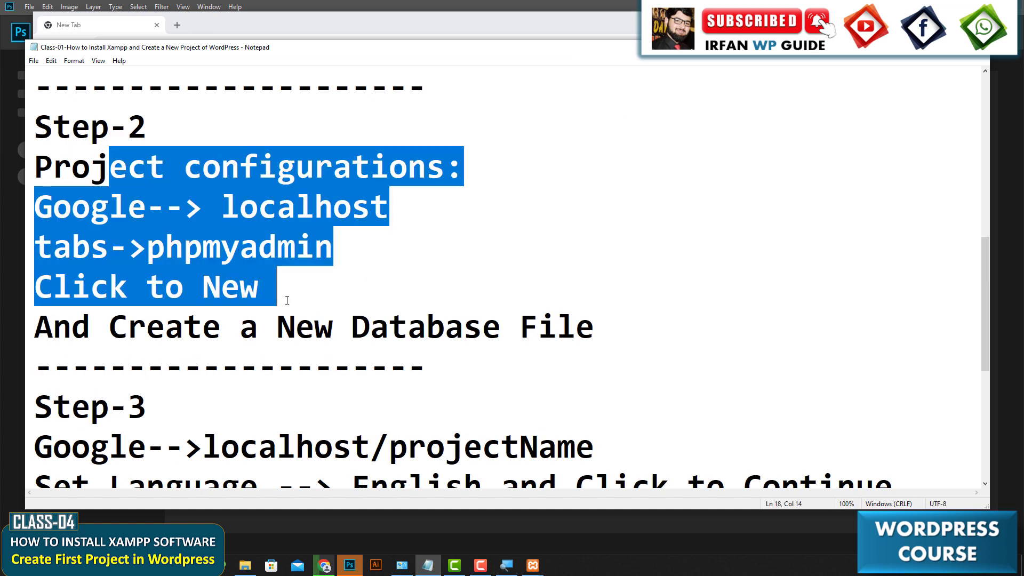
scroll(287, 293, down, 3)
click(287, 294)
drag(130, 147, 371, 247)
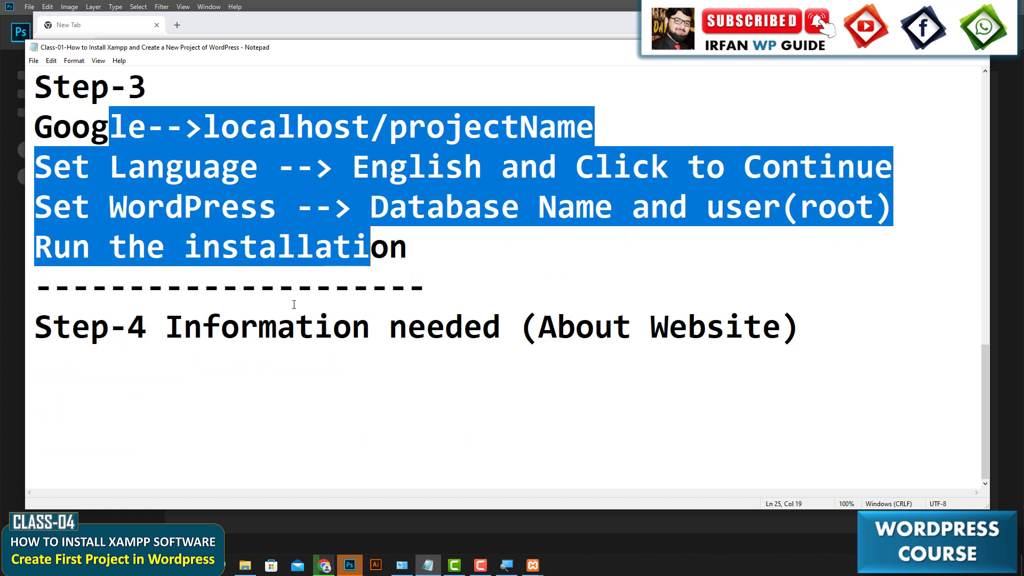
drag(258, 326, 777, 322)
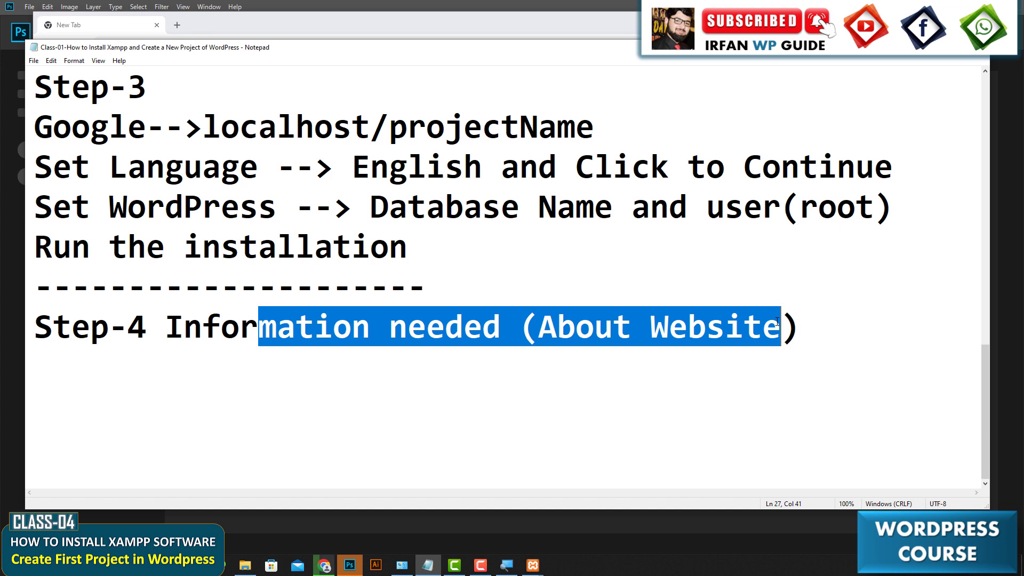
Open localhost/itskills in the browser and scroll through the site's home page.
click(324, 565)
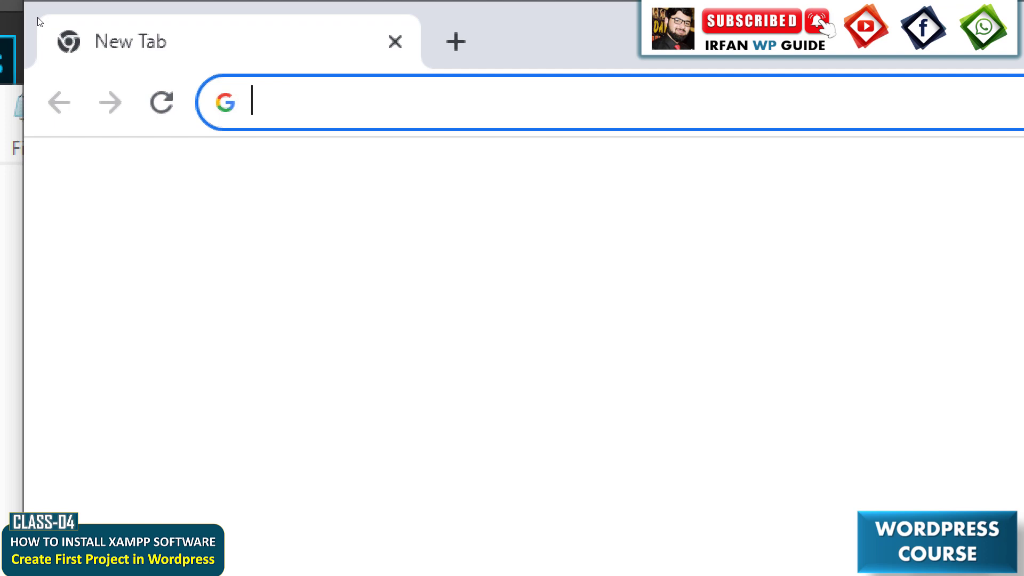
text(localhost)
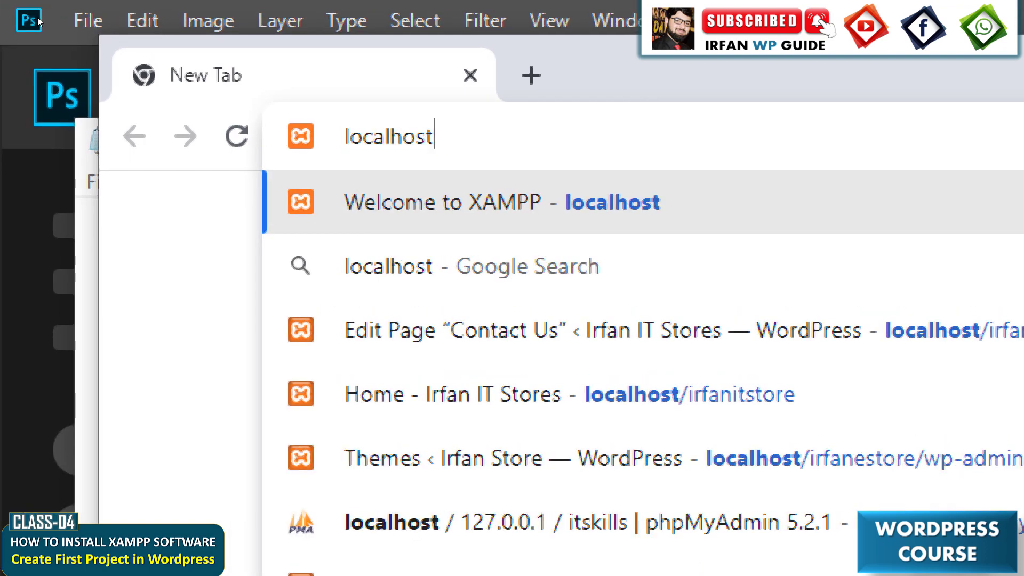
text(/itskills)
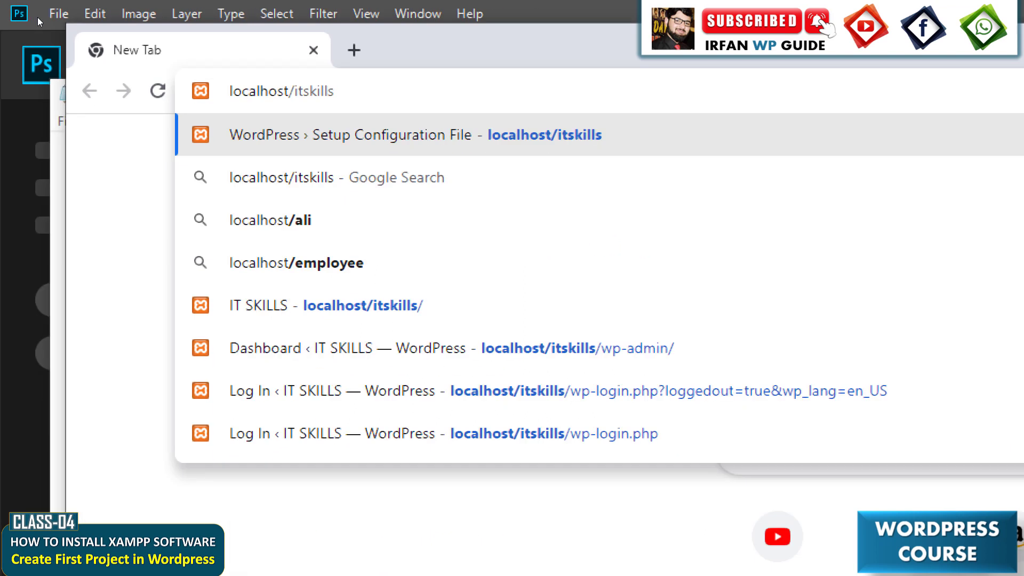
key(Return)
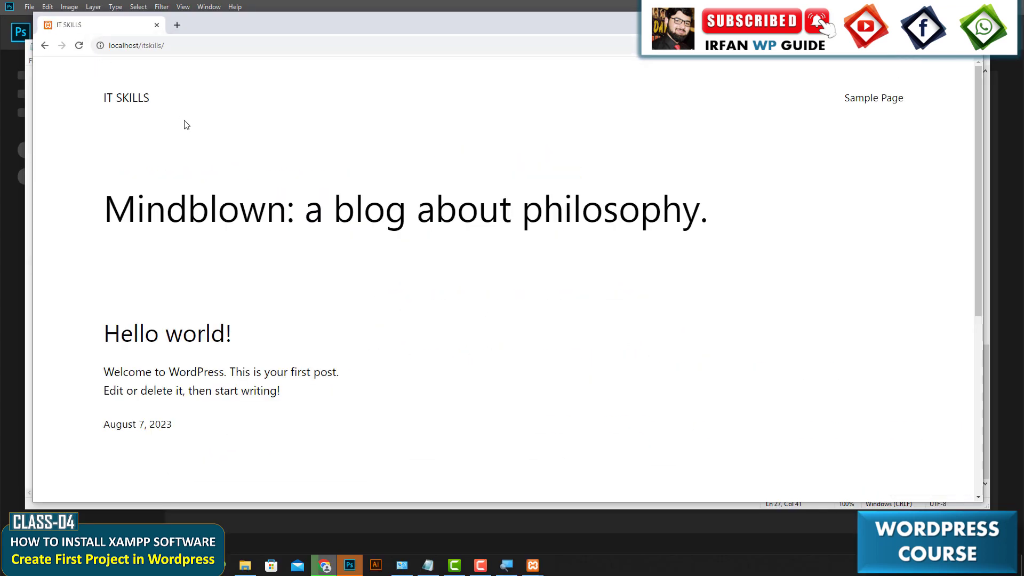
scroll(186, 125, down, 5)
scroll(186, 125, up, 1)
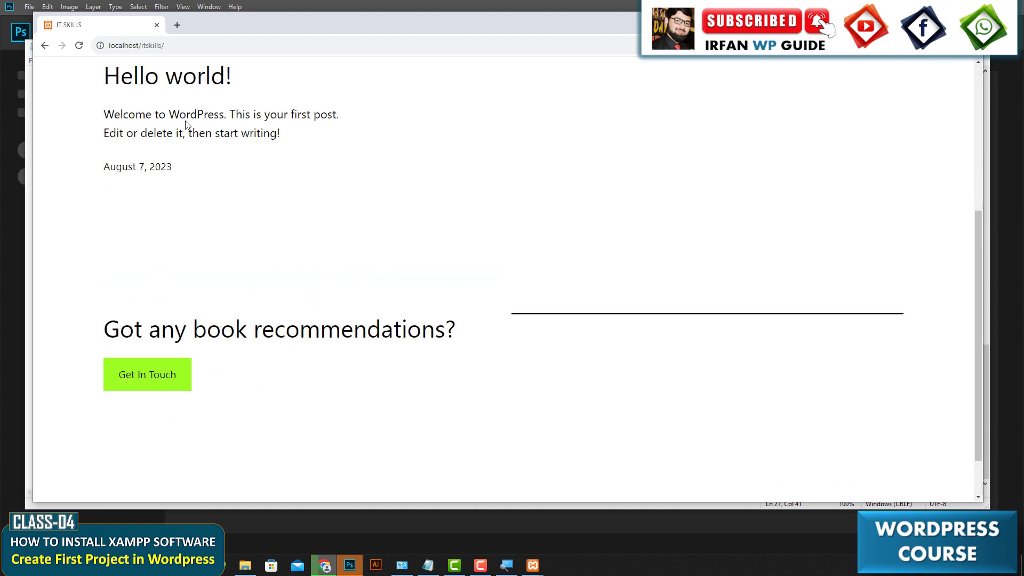
scroll(163, 112, up, 5)
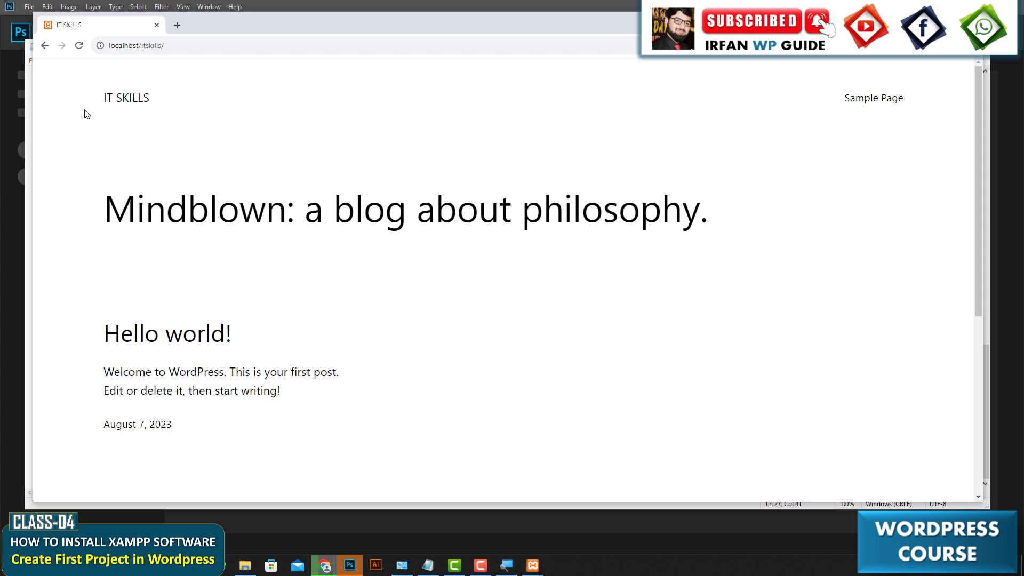
Open a new tab and go to localhost/itskills/wp-admin.
click(177, 25)
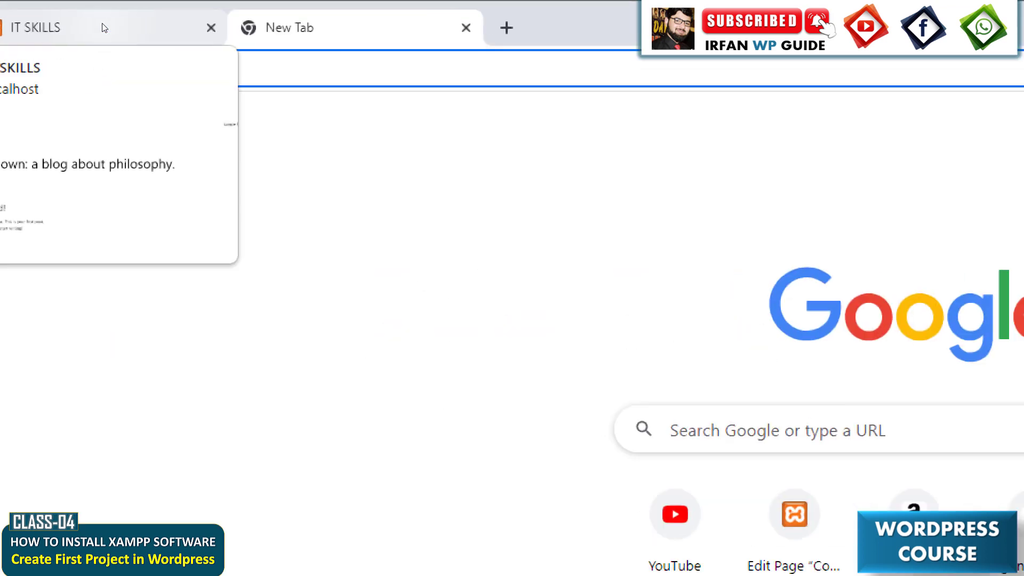
text(localhost)
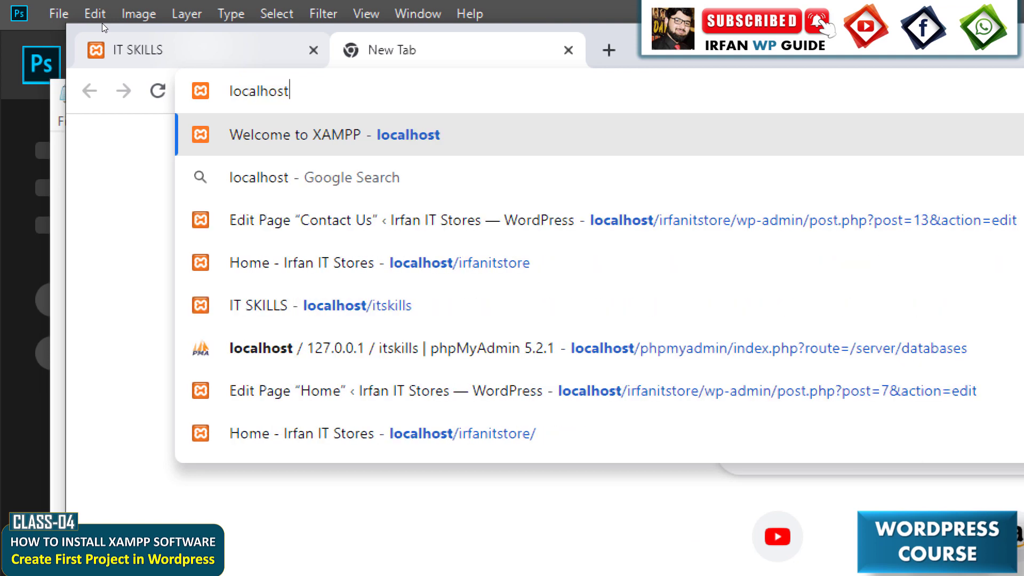
text(/itskills)
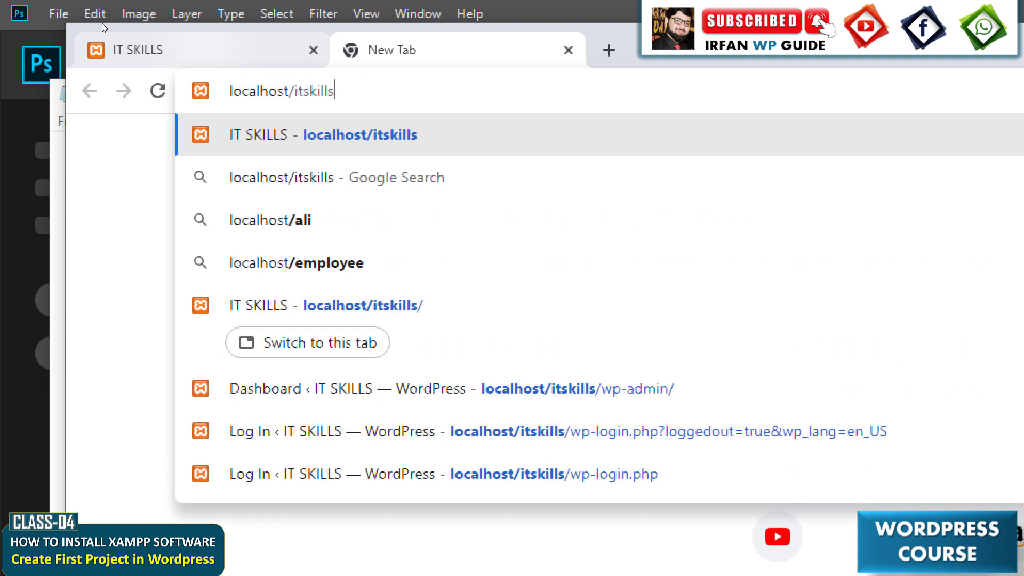
text(/)
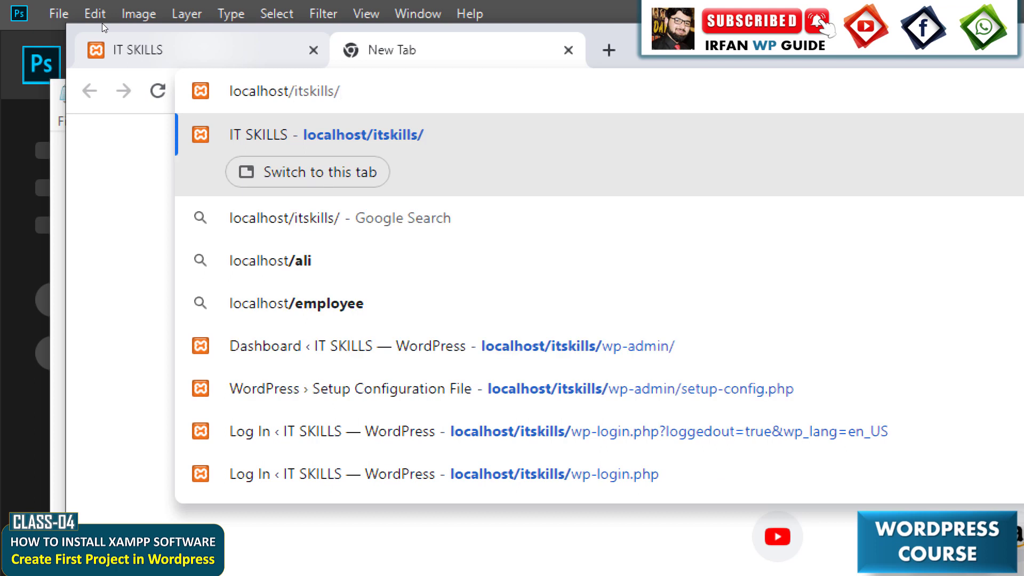
text(wp)
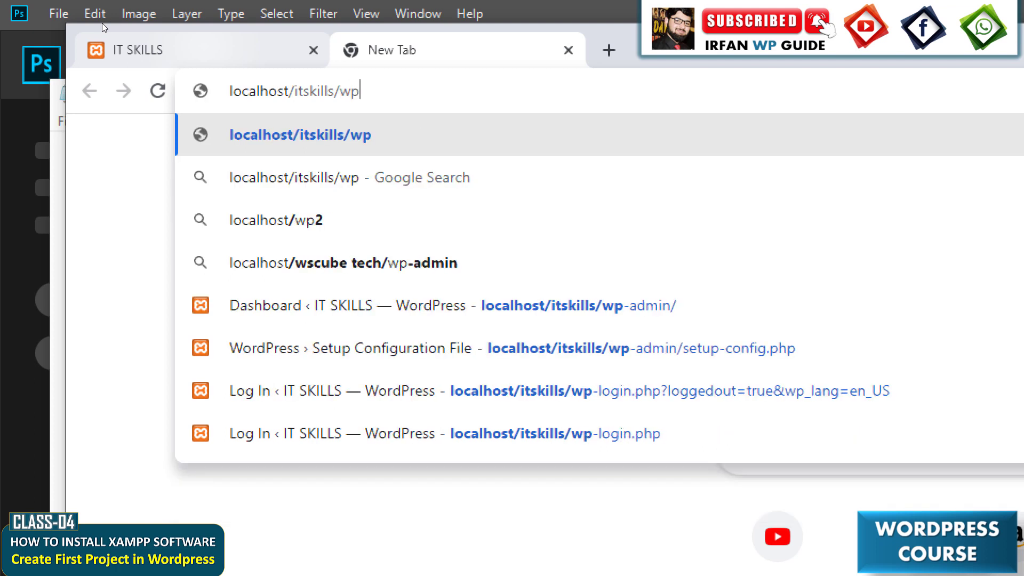
text(-admin)
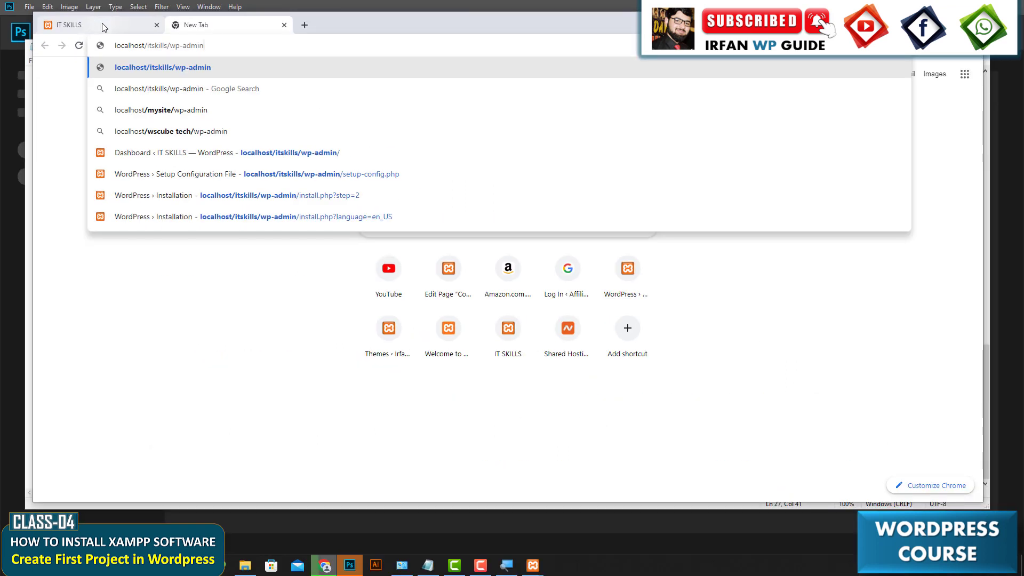
key(Return)
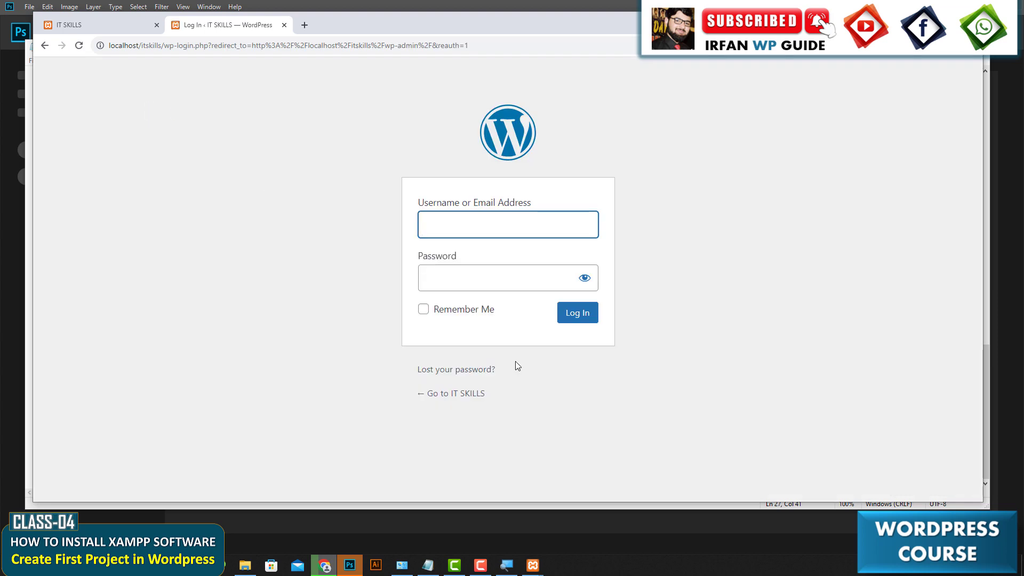
Log in with the username admin and the account password, and compare the site tab with the dashboard tab.
text(admin)
key(Tab)
text(admin)
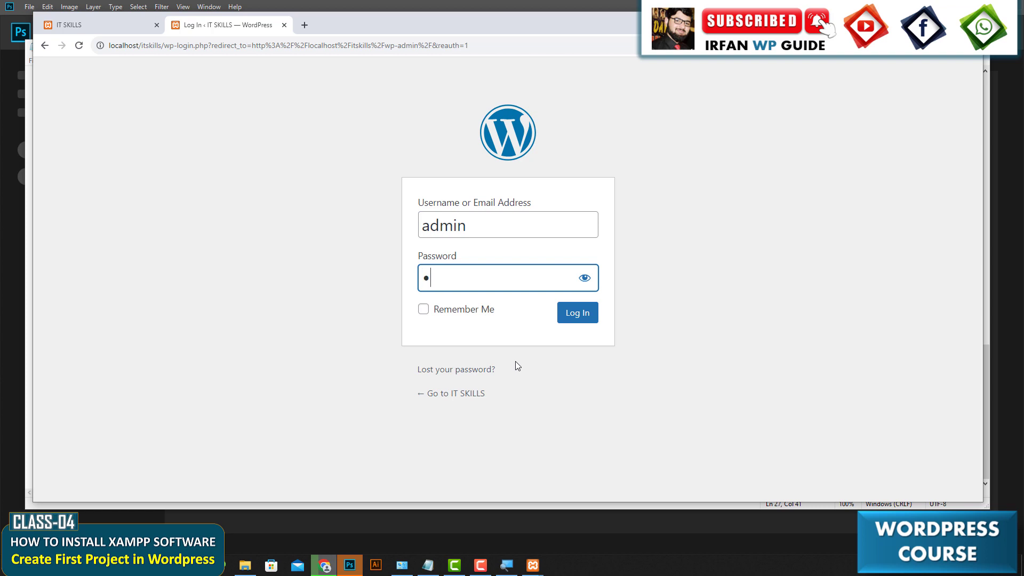
key(Return)
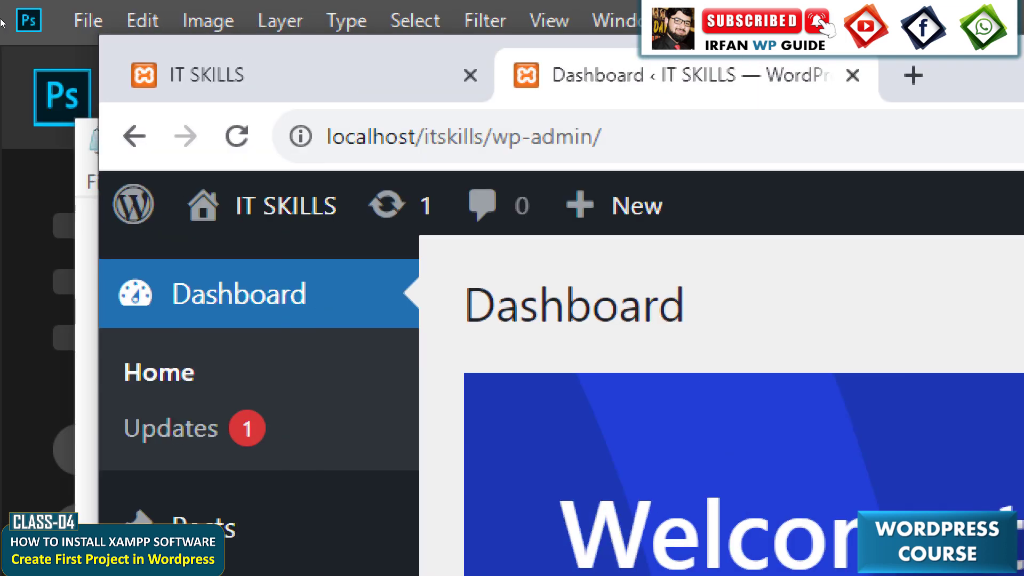
click(0, 0)
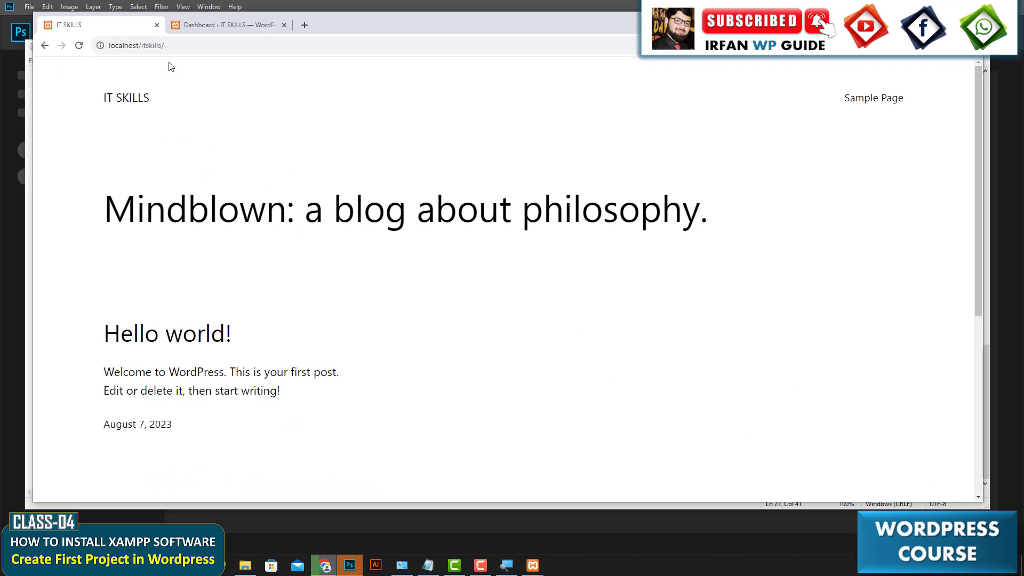
click(222, 27)
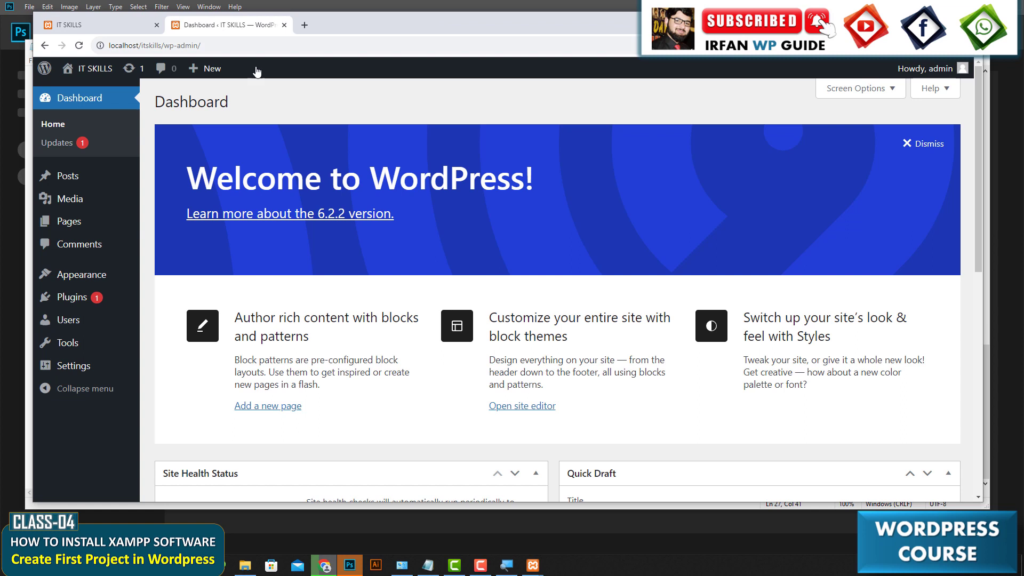